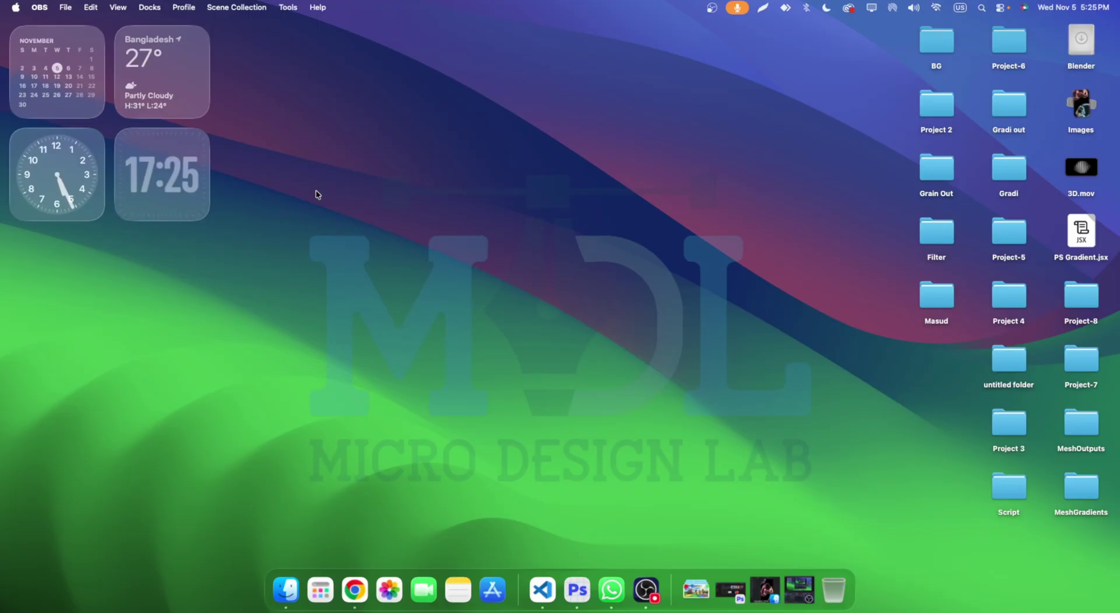
- Open Downloads from the Dock and browse its images in Gallery view
left_click(285, 588)
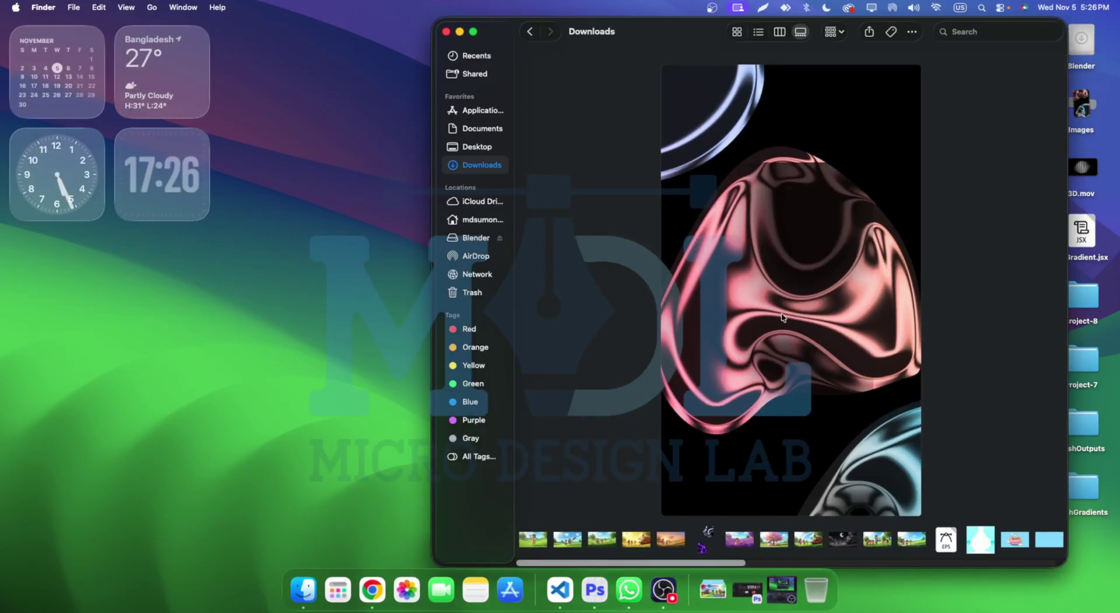
scroll(782, 316, "right", 5)
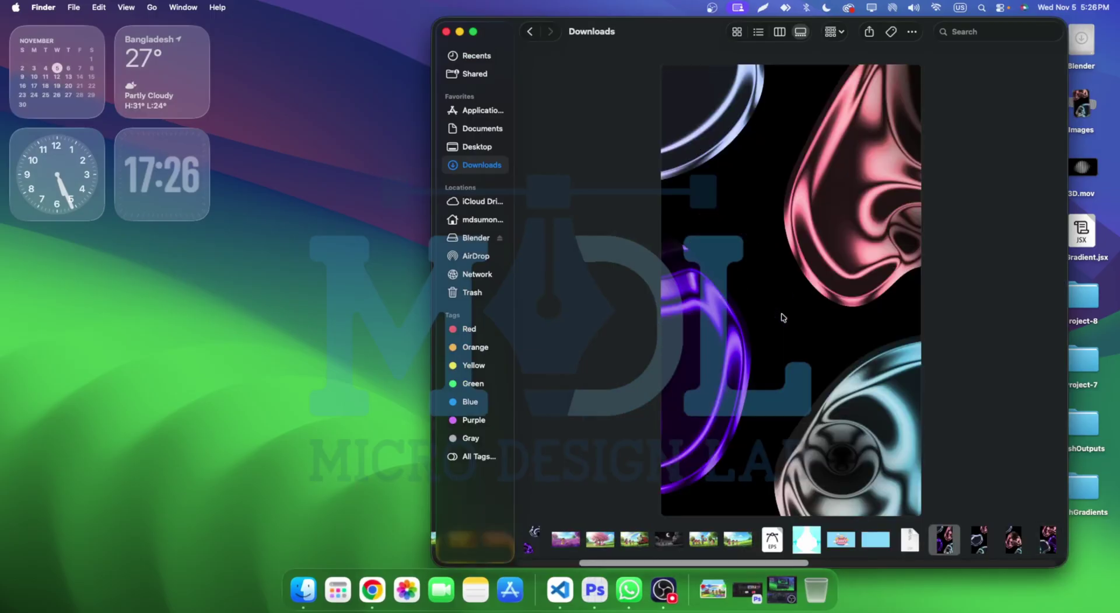
key("Right")
key("Right")
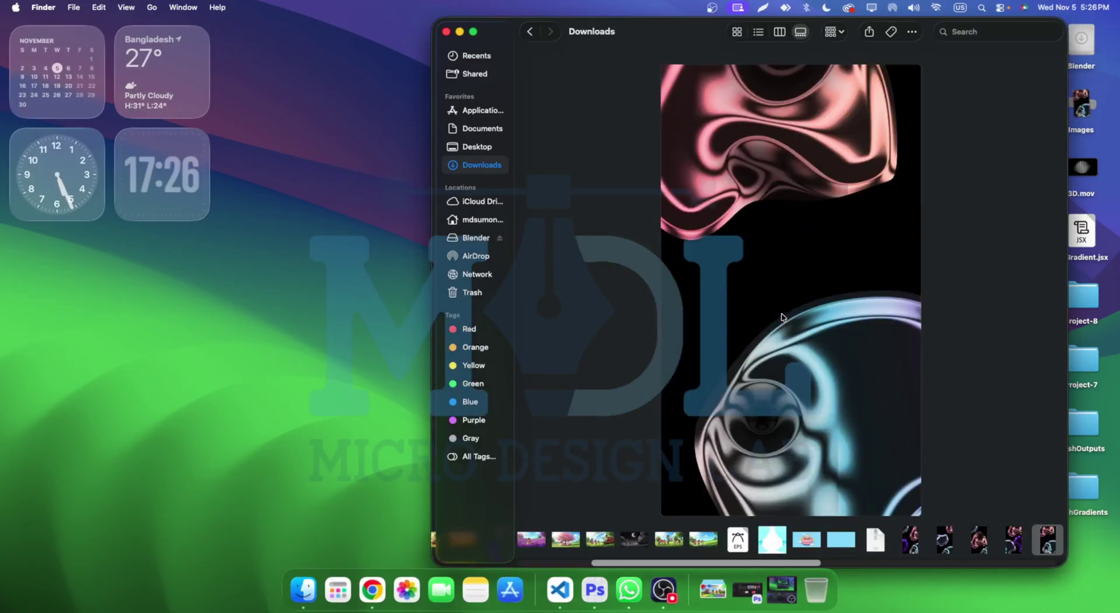
key("Right")
key("Right")
key("Right")
key("Right")
key("Right")
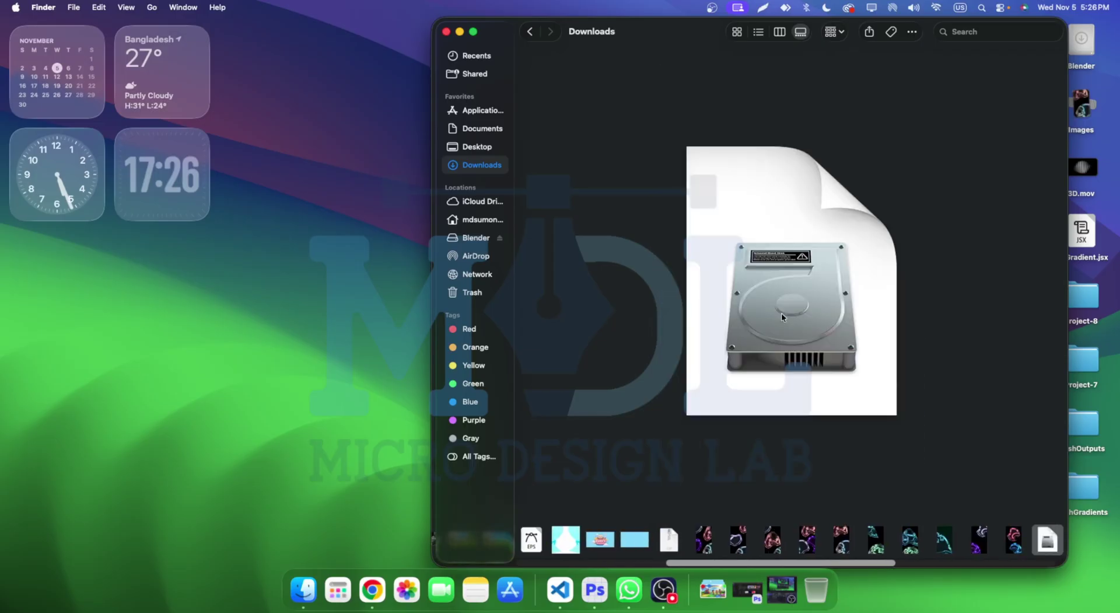
key("Left")
scroll(782, 543, "left", 5)
scroll(700, 543, "left", 5)
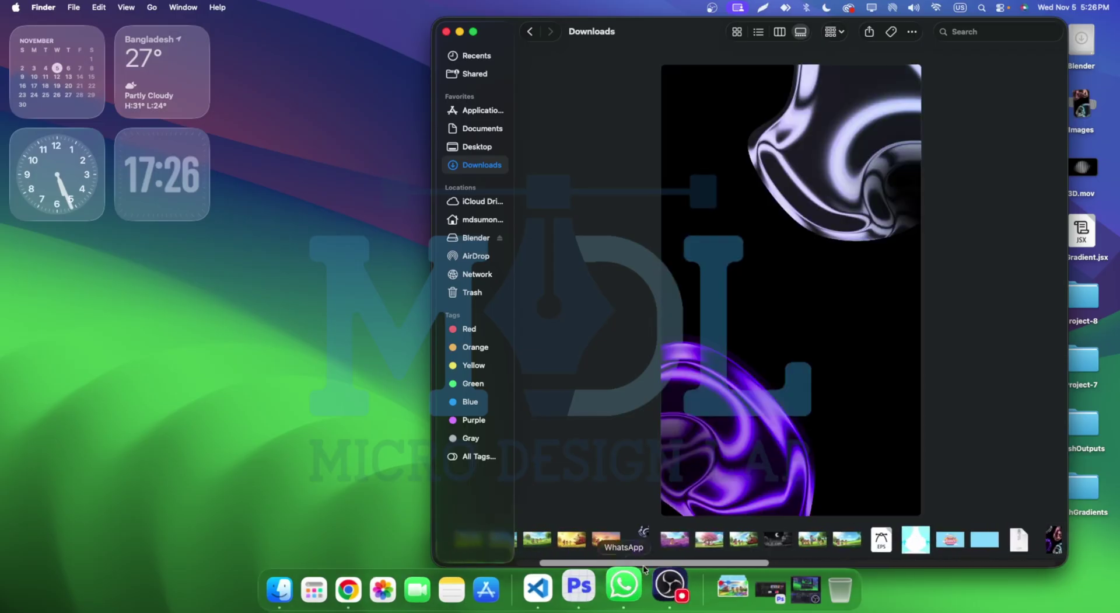
- Select the purple and silver chrome image and shift the window left
left_click(644, 545)
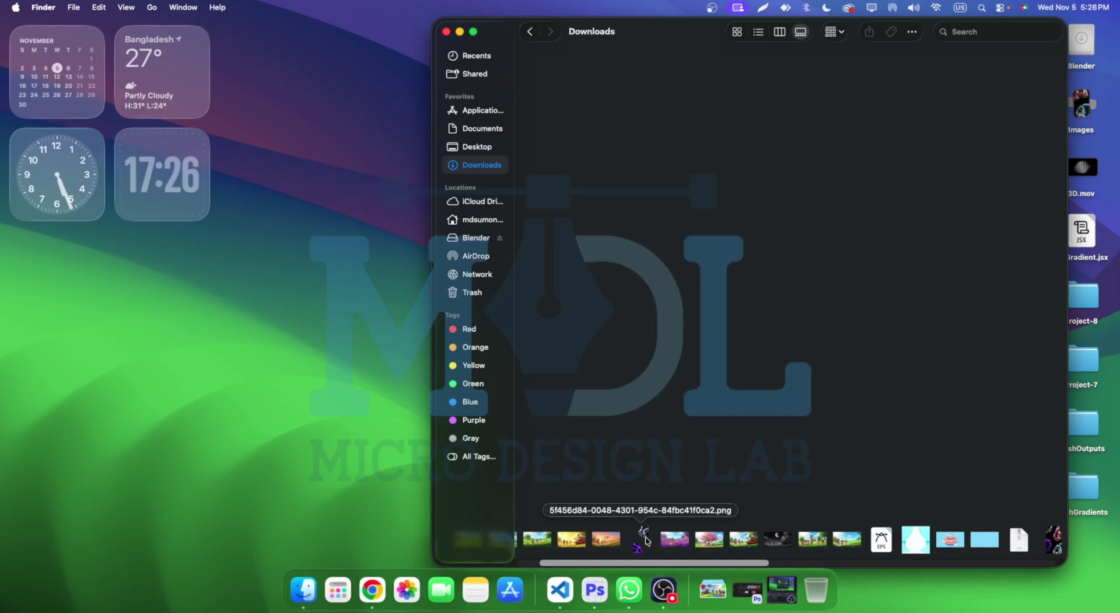
left_click(644, 539)
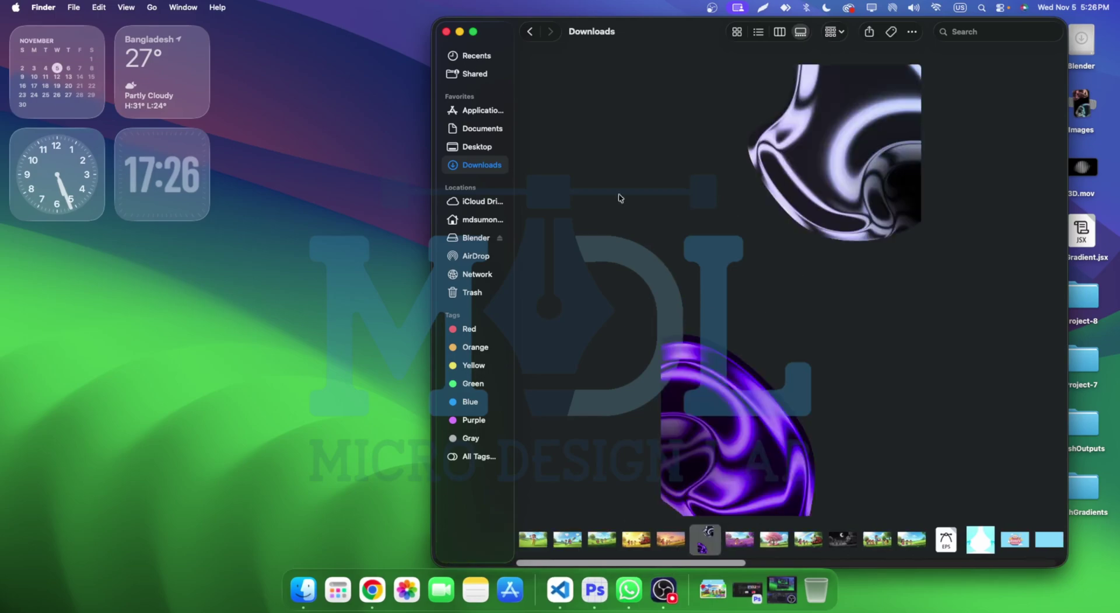
left_click_drag(651, 35, 352, 36)
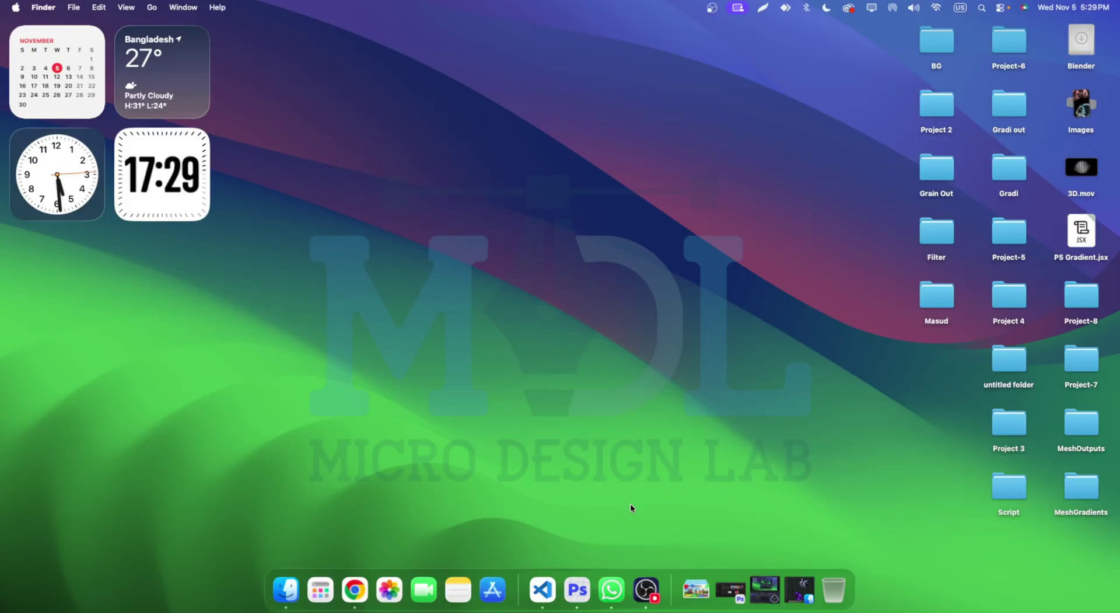
left_click(297, 576)
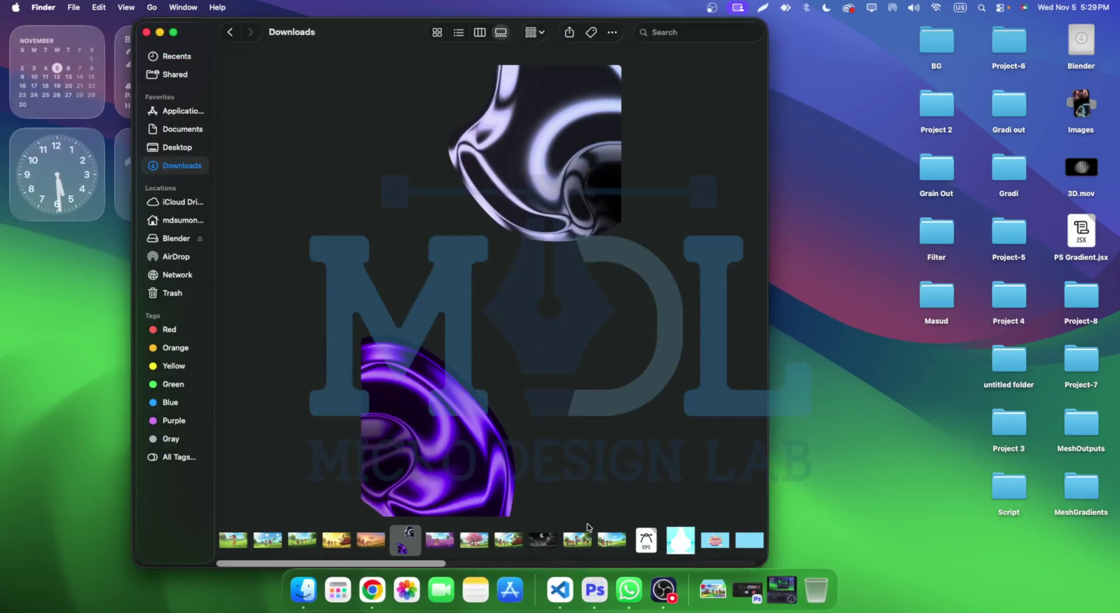
left_click_drag(243, 565, 380, 562)
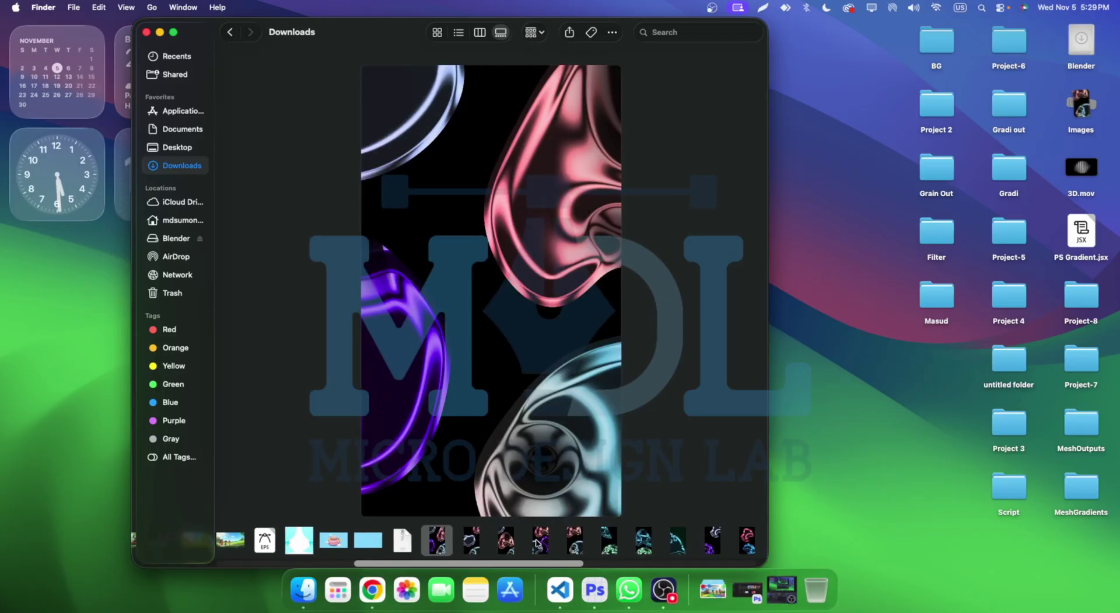
key("Right")
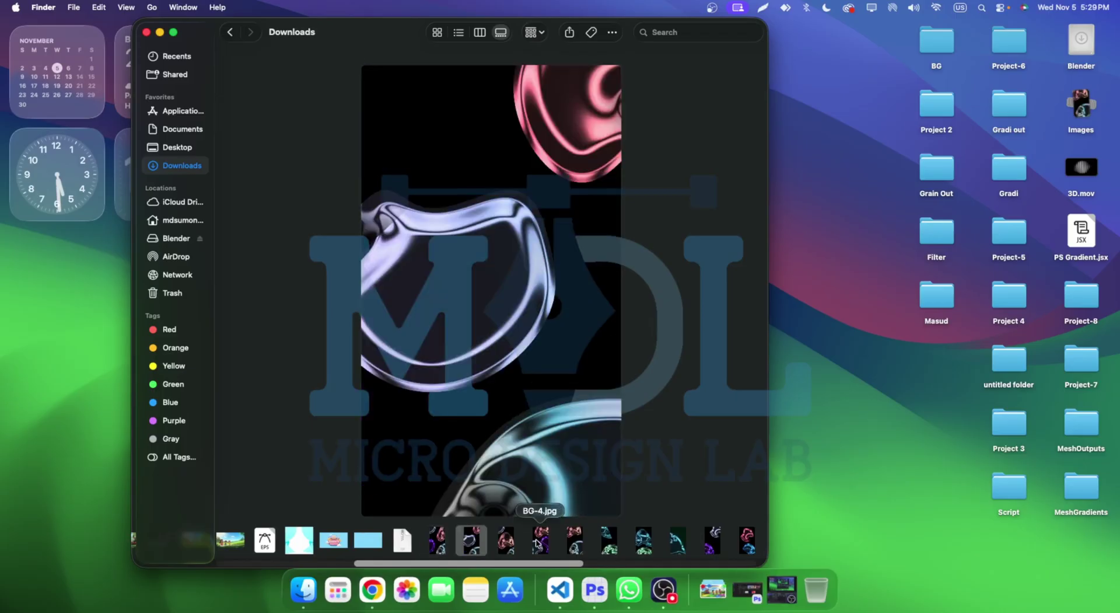
key("Right")
key("Right")
key("Right")
key("Right")
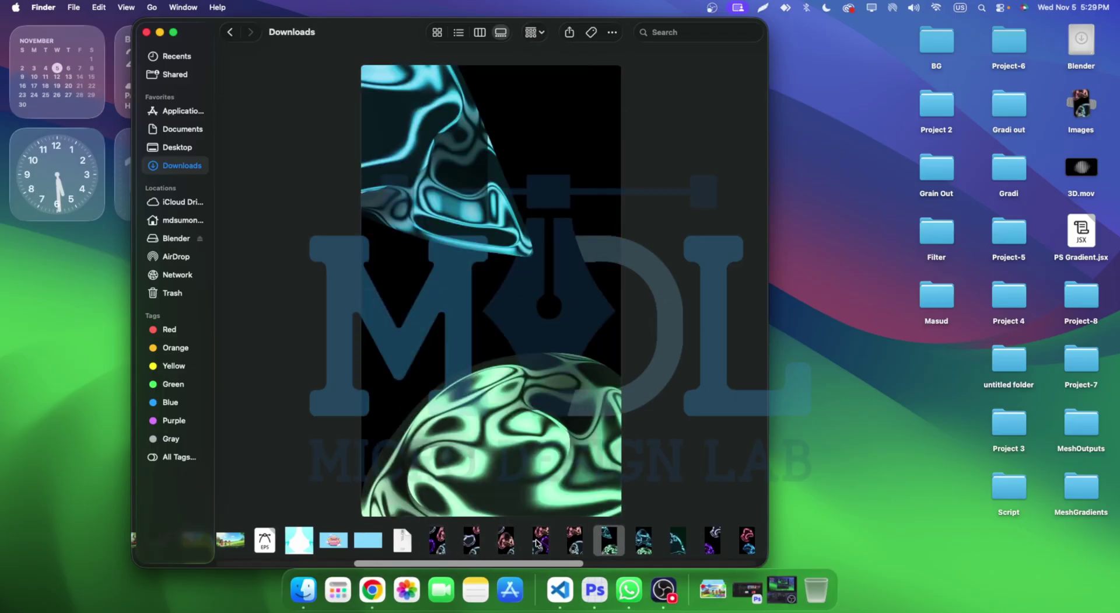
left_click(173, 32)
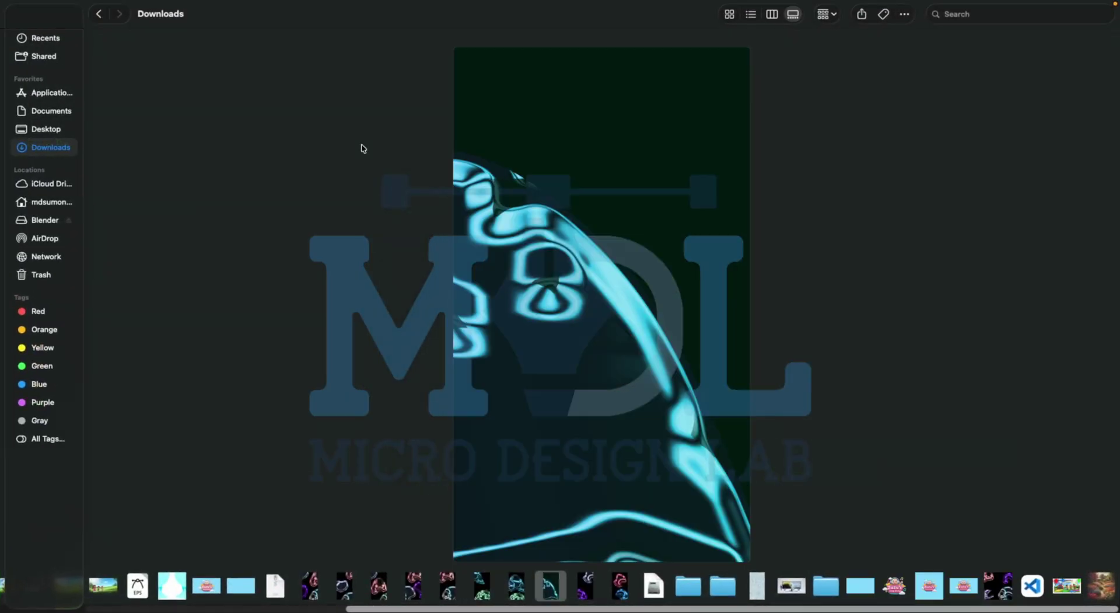
key("Right")
key("Right")
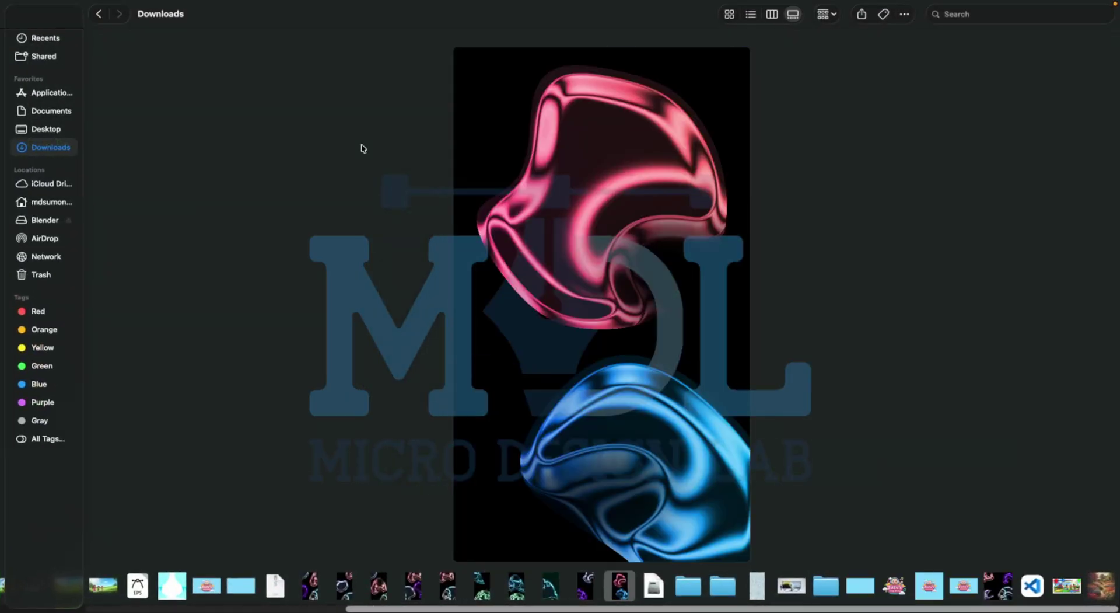
key("Left")
key("Left")
key("Left")
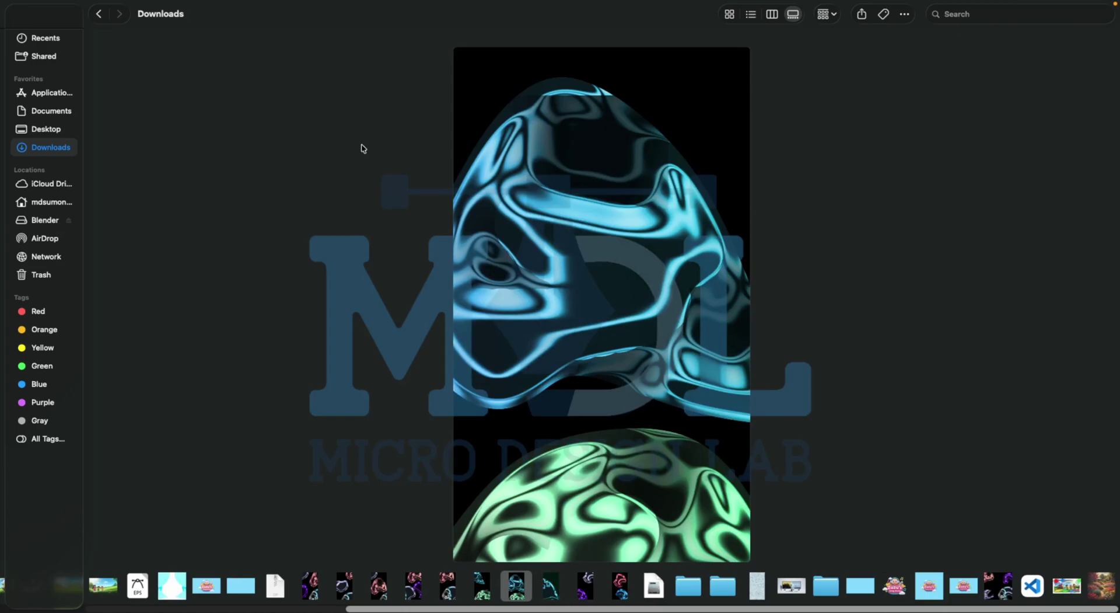
key("Left")
key("Left")
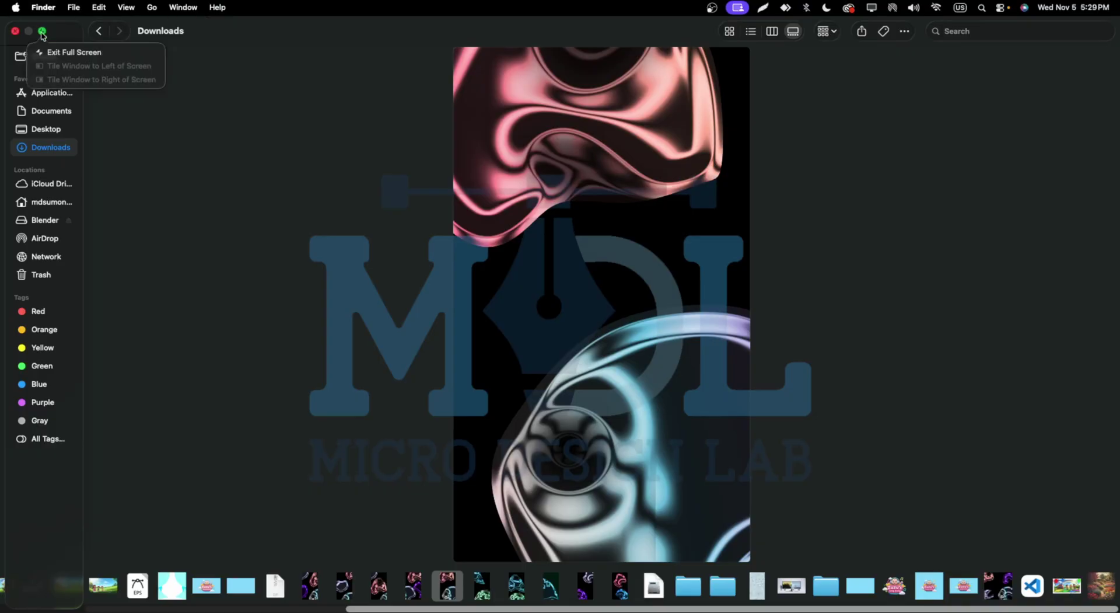
left_click(42, 32)
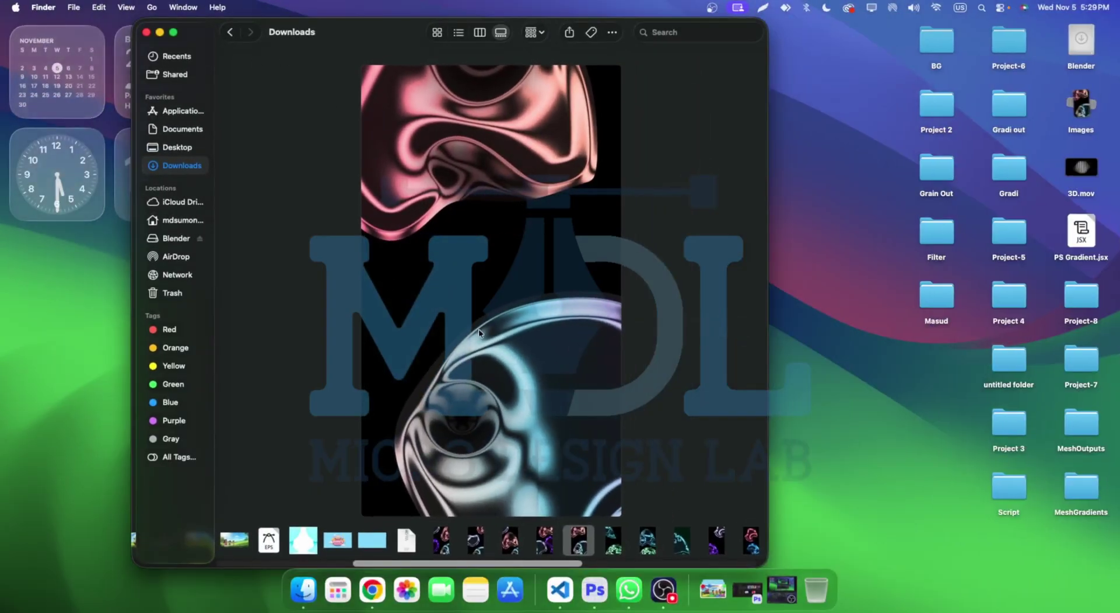
left_click(160, 33)
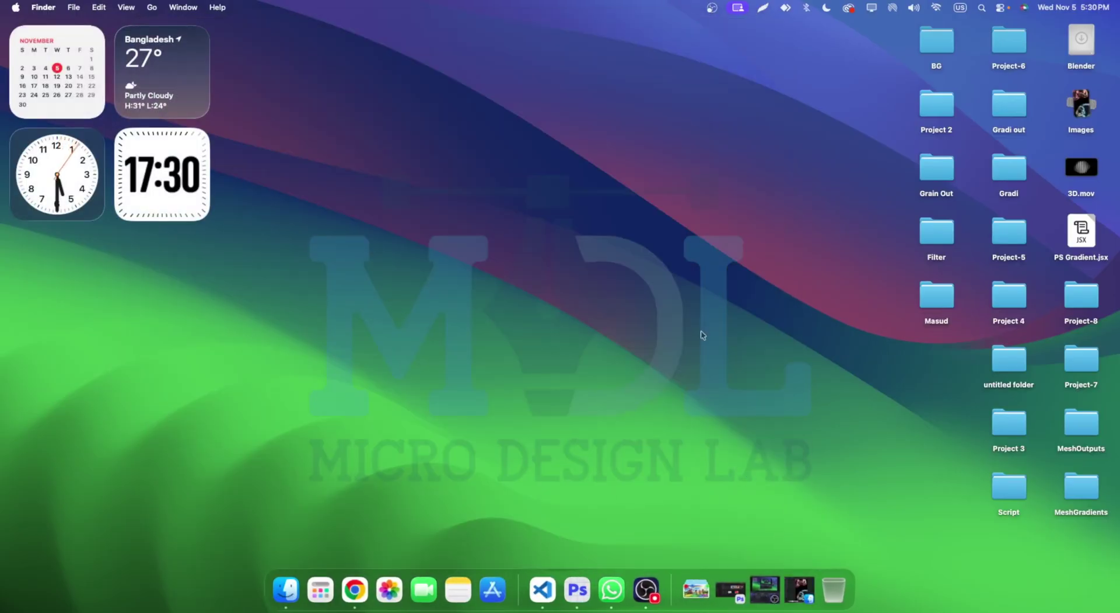
- Create a new white document, Untitled-1, at 5400 × 4500 px and 300 ppi
left_click(586, 566)
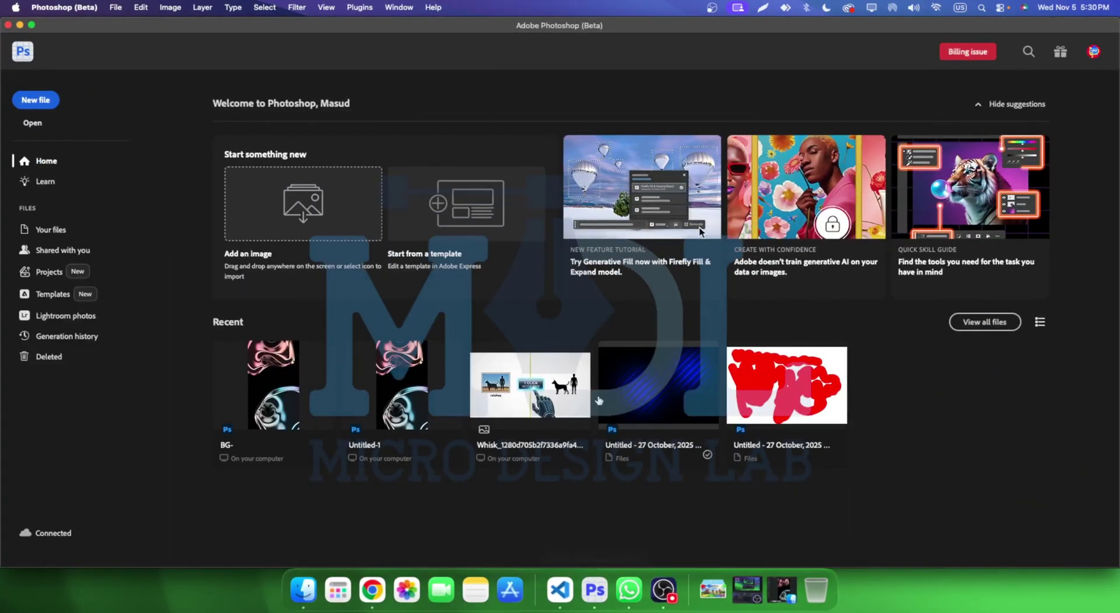
left_click(116, 7)
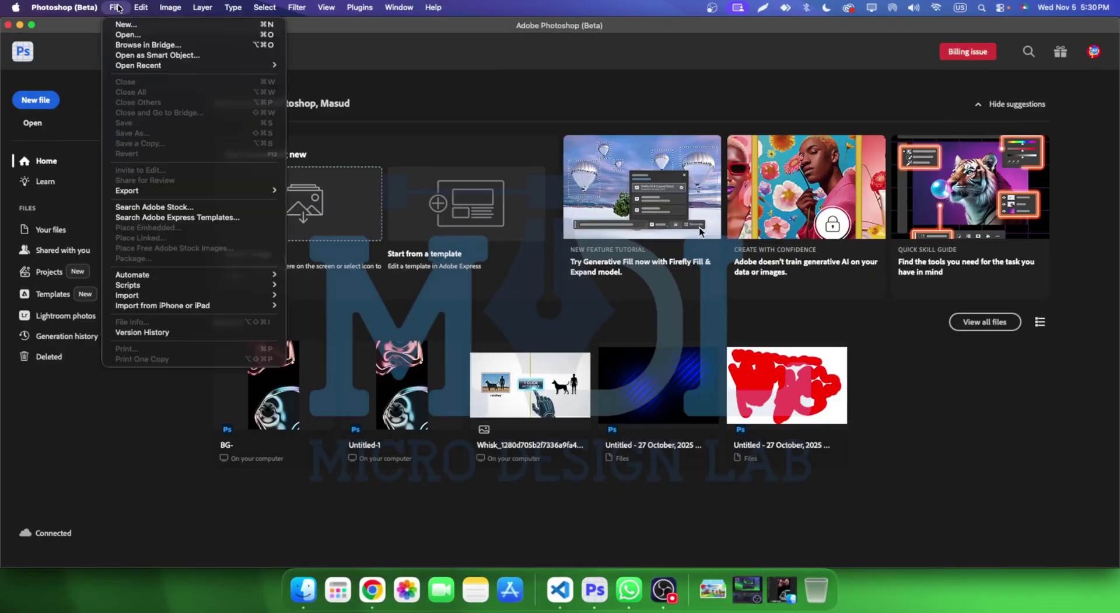
left_click(126, 25)
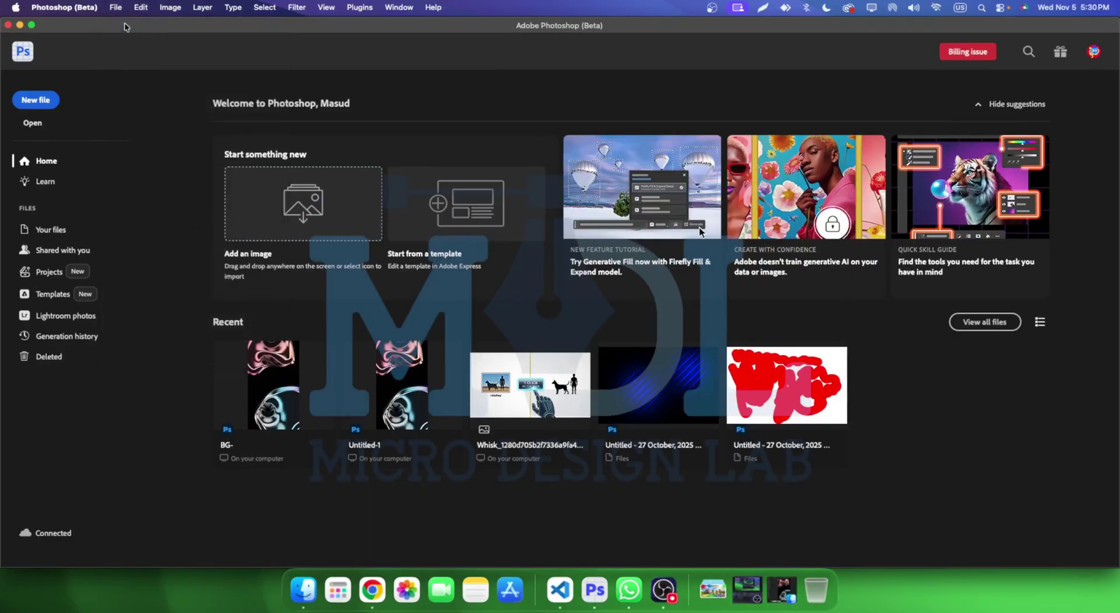
double_click(740, 192)
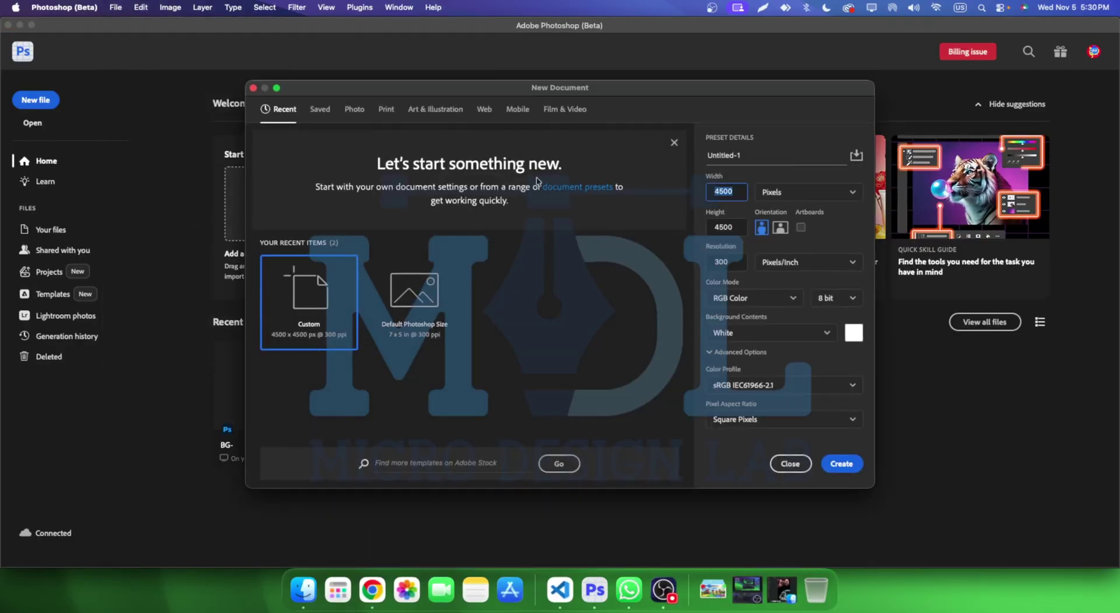
type("5400")
left_click(832, 464)
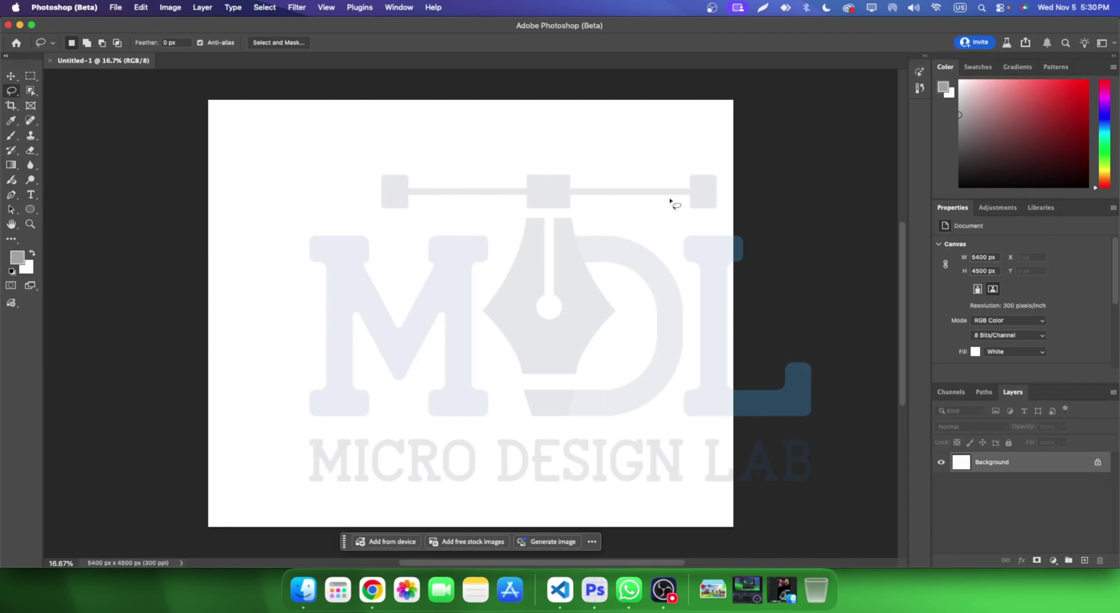
- Unlock the Background and add a Solid Color fill layer set to #000000
left_click(1098, 462)
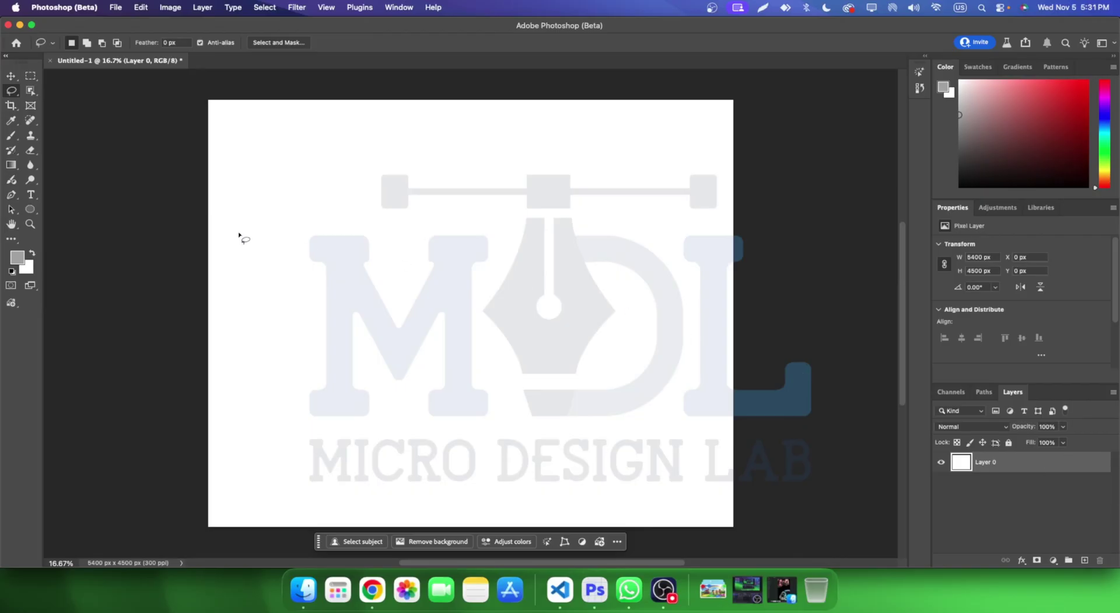
left_click(1053, 560)
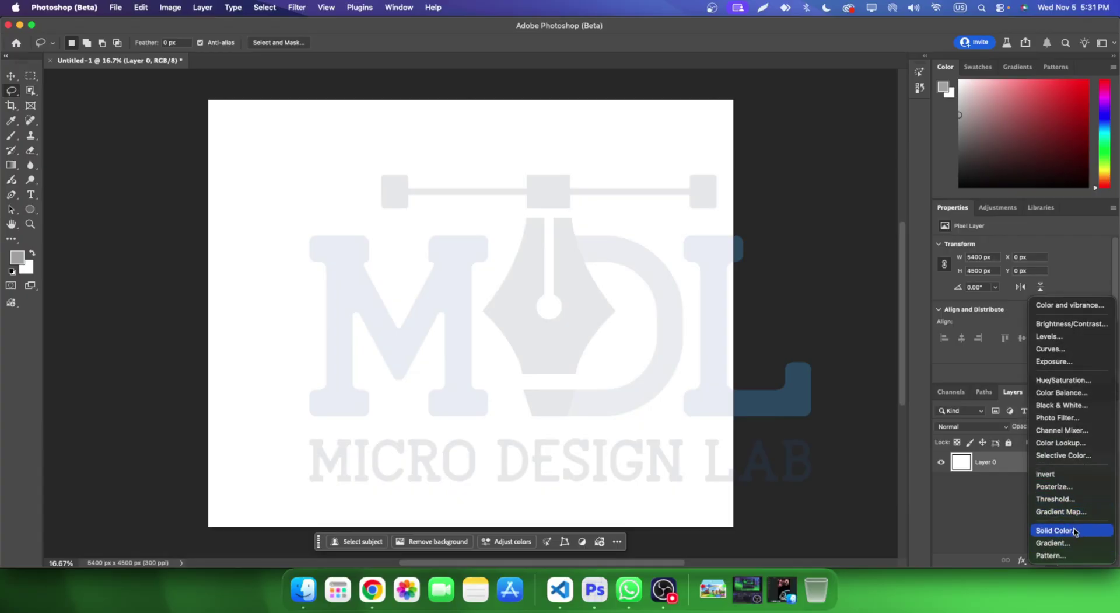
left_click(1075, 531)
left_click_drag(664, 345, 619, 380)
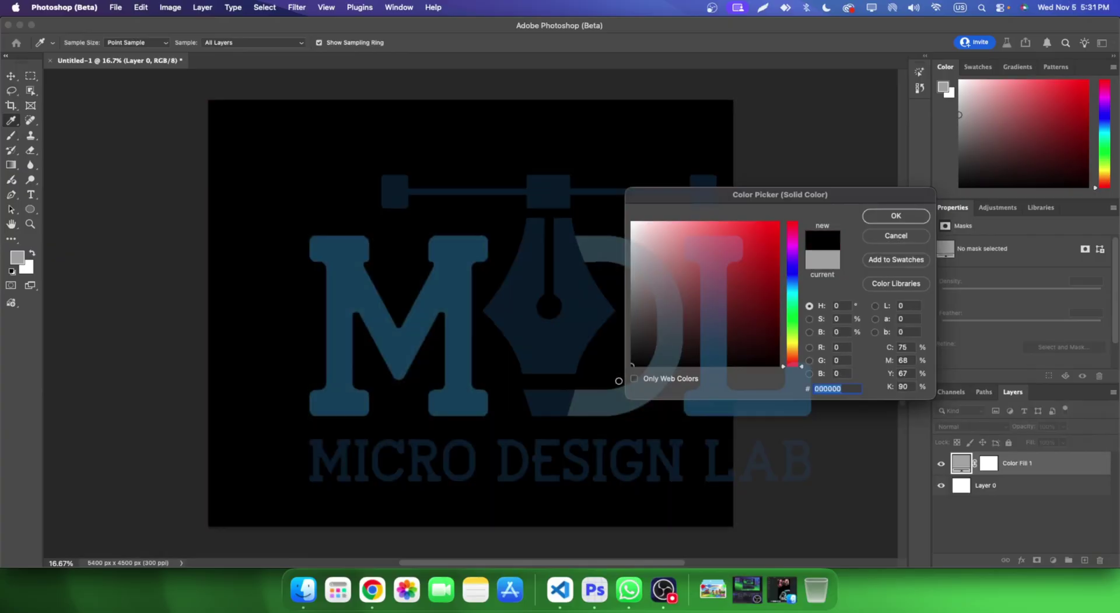
left_click(884, 221)
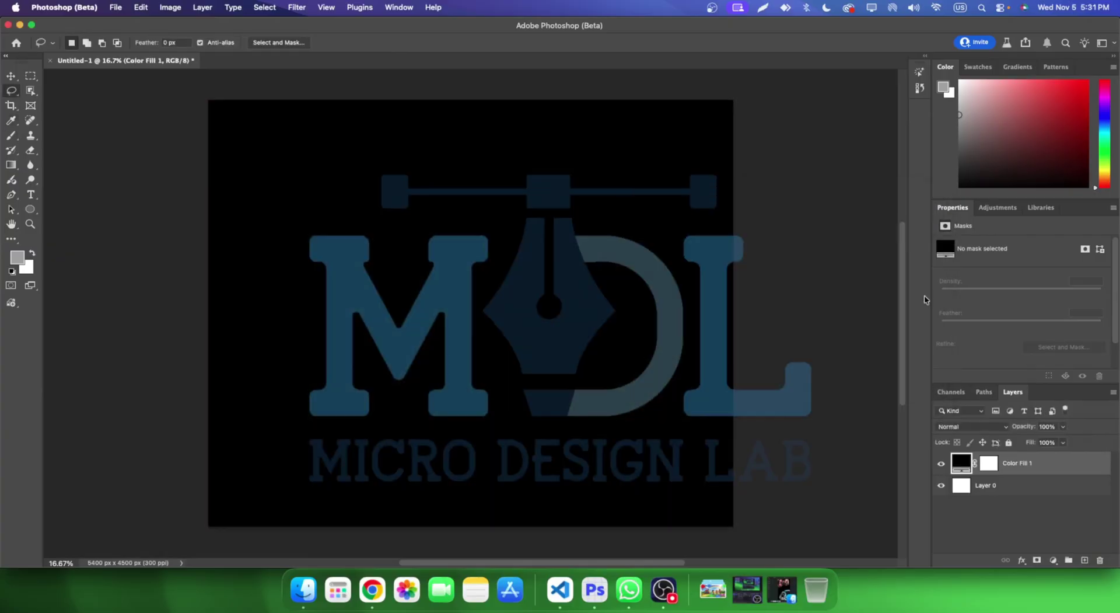
- Delete Layer 0, leaving the black Color Fill 1 layer filling the canvas
left_click(986, 485)
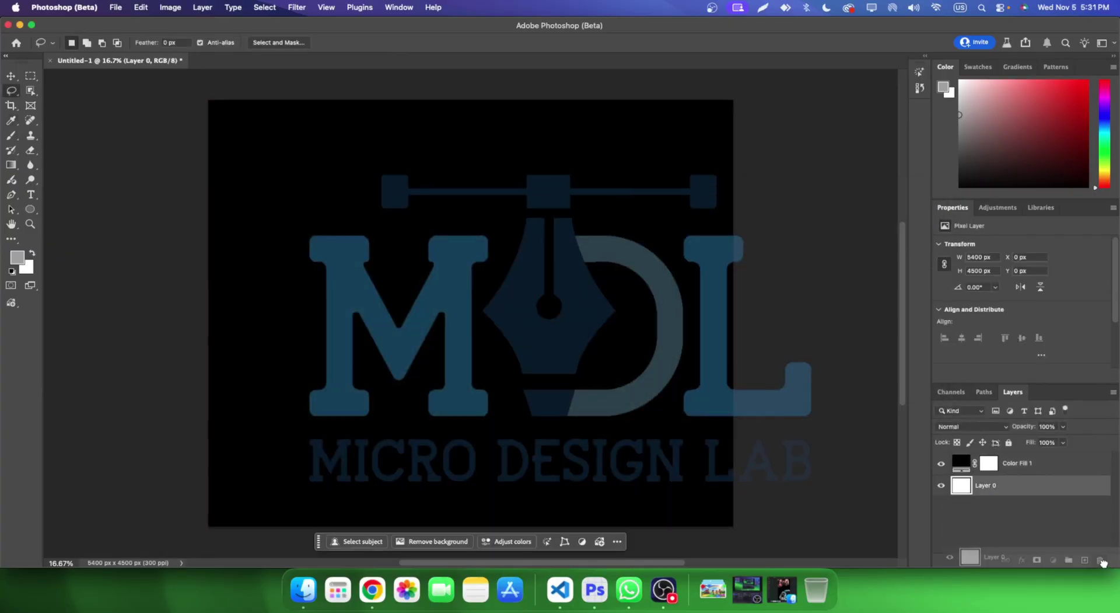
left_click(1100, 561)
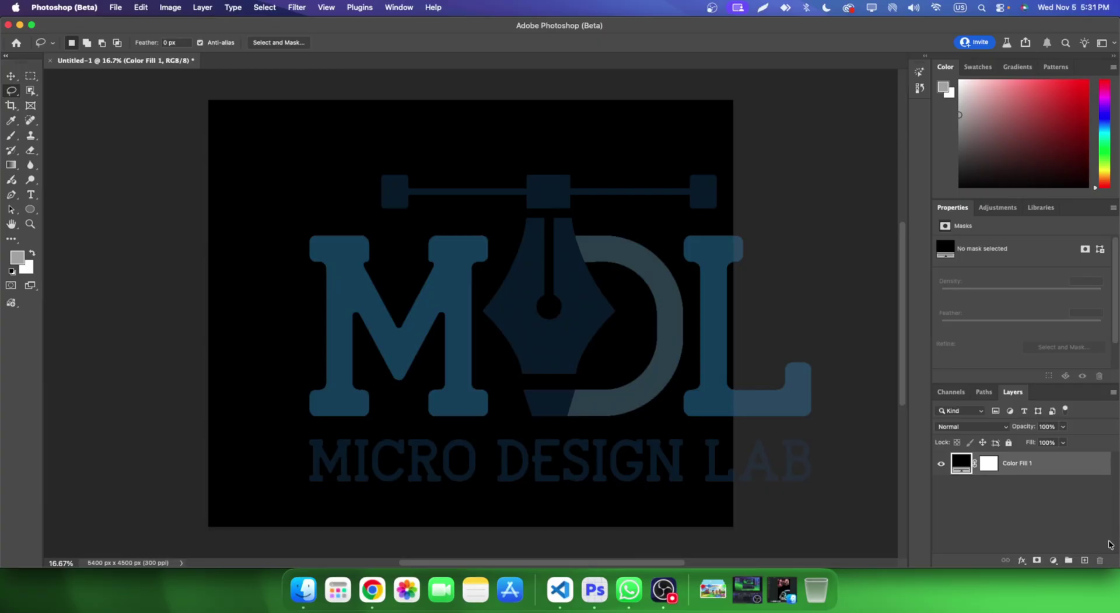
left_click(30, 209)
- Draw a grey circle on the left of the canvas and nudge it with the Move tool
left_click_drag(311, 178, 494, 370)
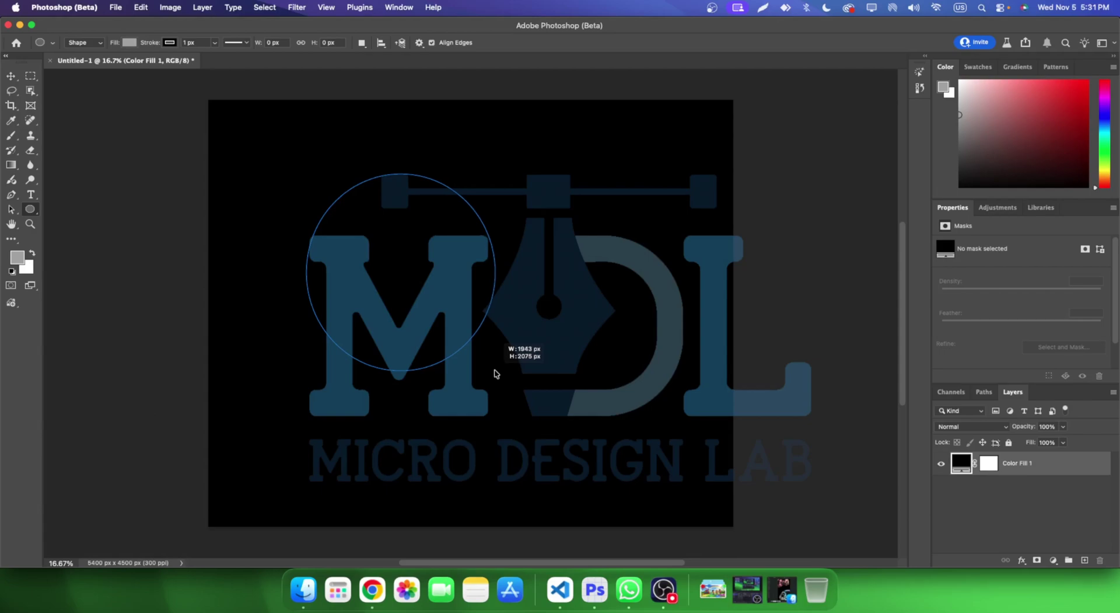
left_click_drag(494, 370, 495, 370)
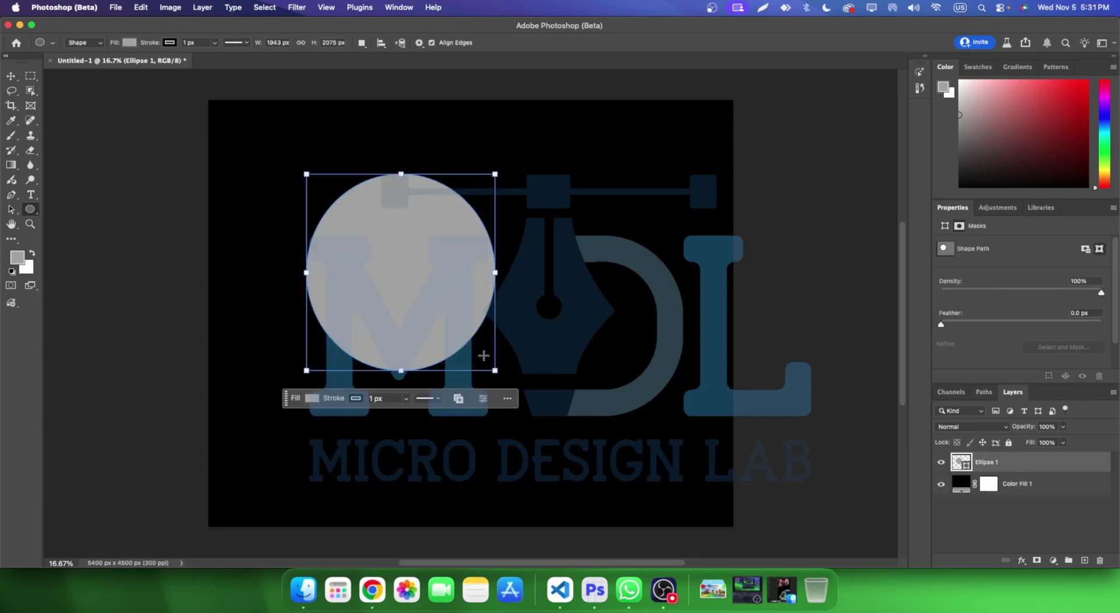
left_click(12, 76)
left_click_drag(370, 252, 433, 275)
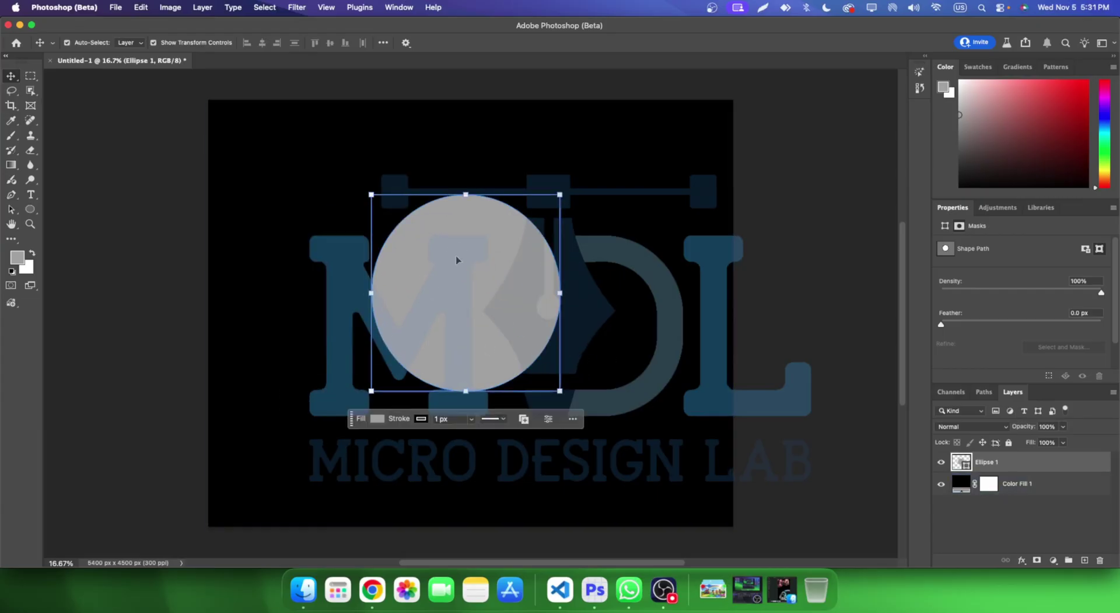
left_click_drag(513, 217, 508, 227)
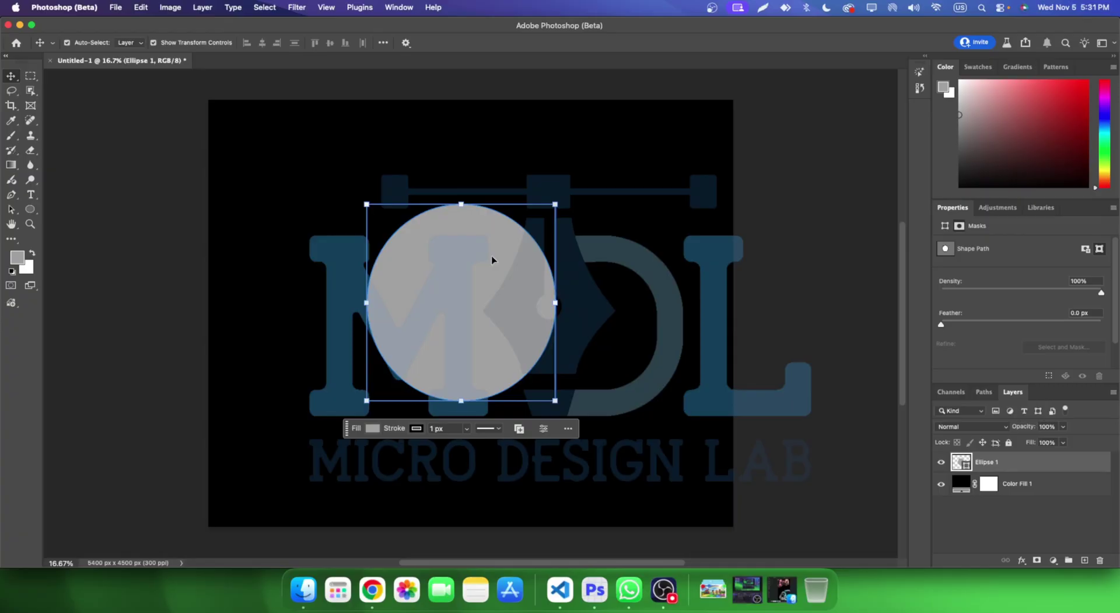
- Select the Ellipse 1 layer, centre the circle, and open the layer's context menu
left_click(337, 519)
left_click(477, 343)
left_click_drag(488, 279, 502, 289)
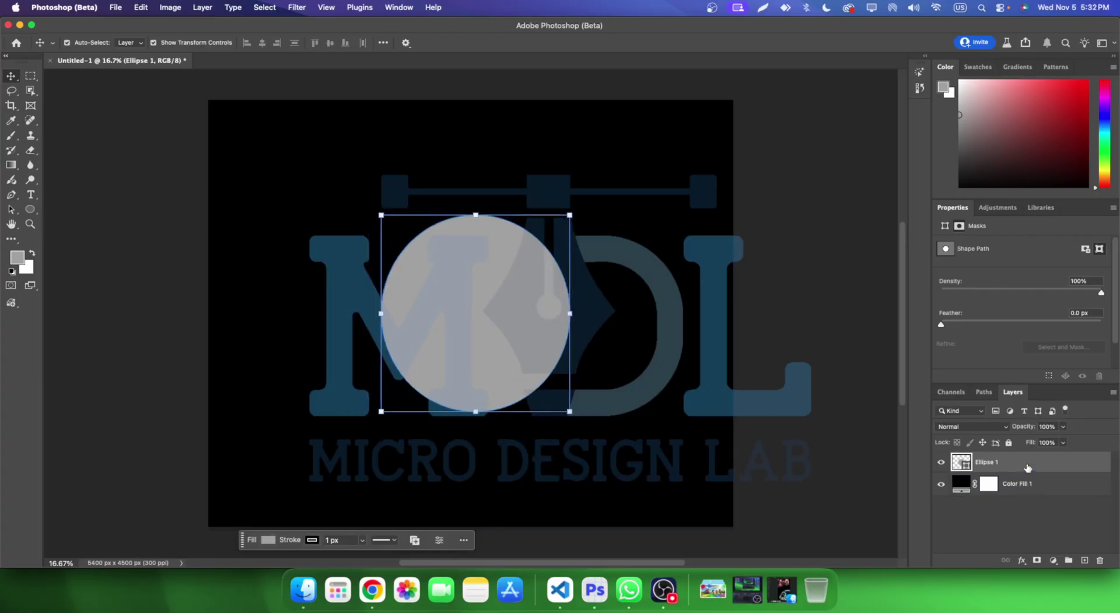
right_click(1028, 466)
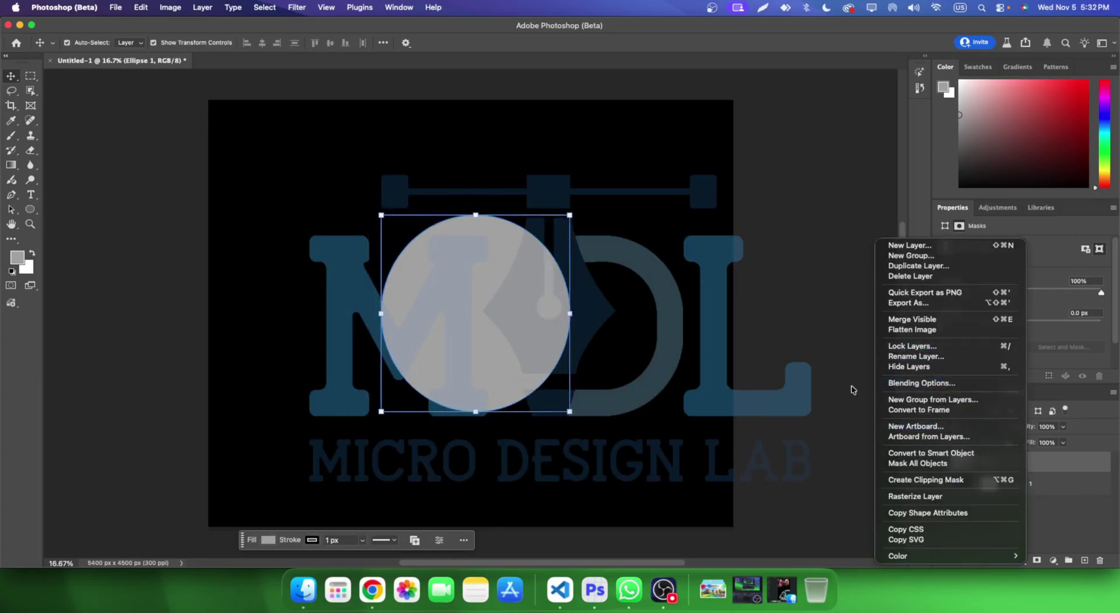
- Enable Gradient Overlay, Bevel & Emboss and Contour in Ellipse 1's Blending Options
left_click(934, 383)
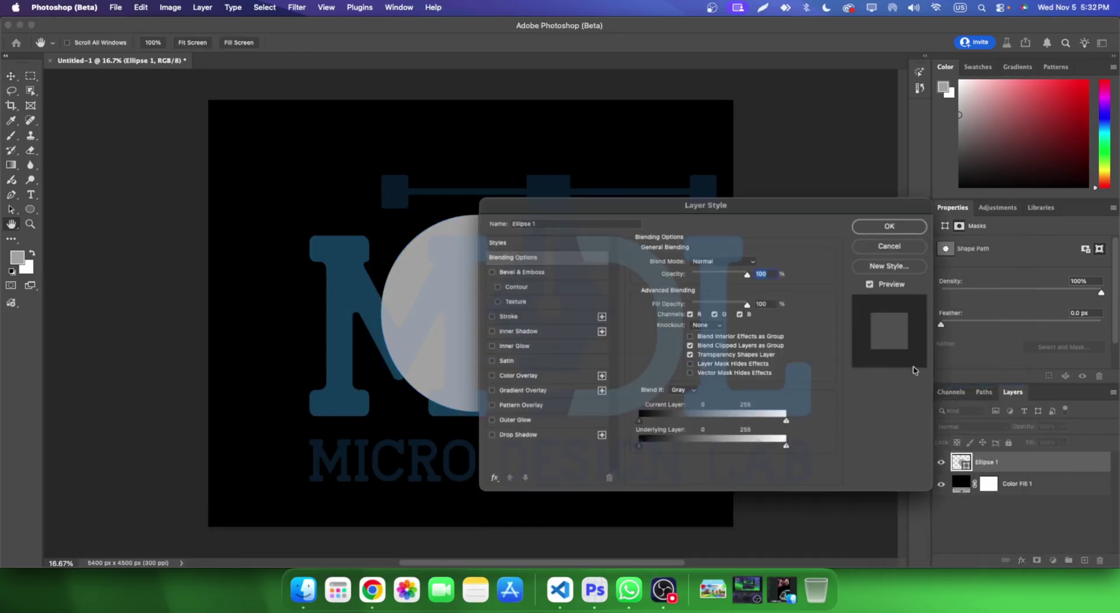
left_click_drag(659, 212, 849, 177)
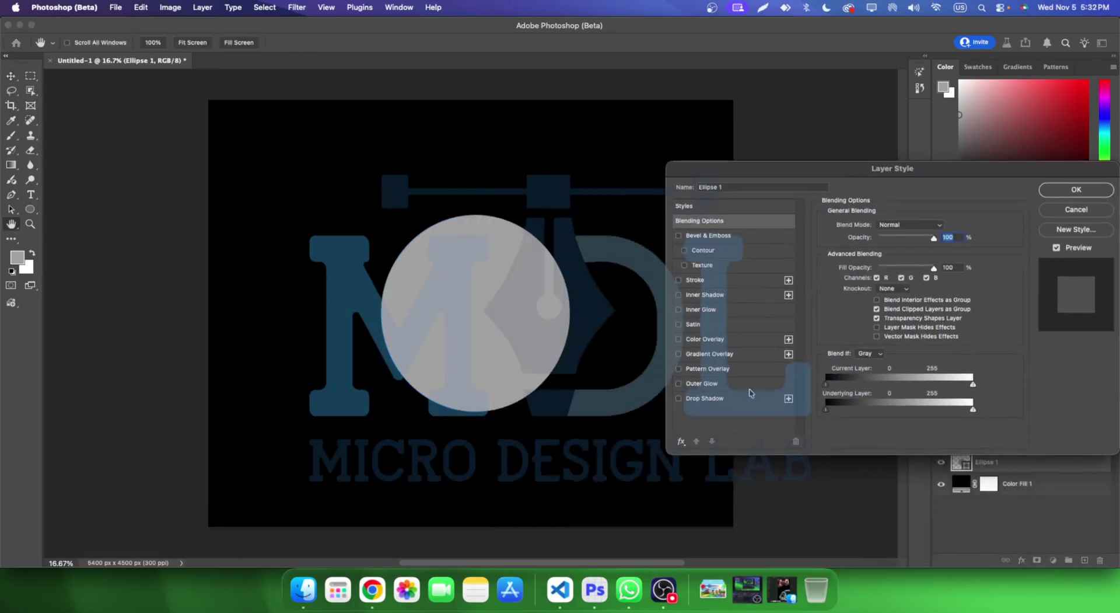
left_click(679, 354)
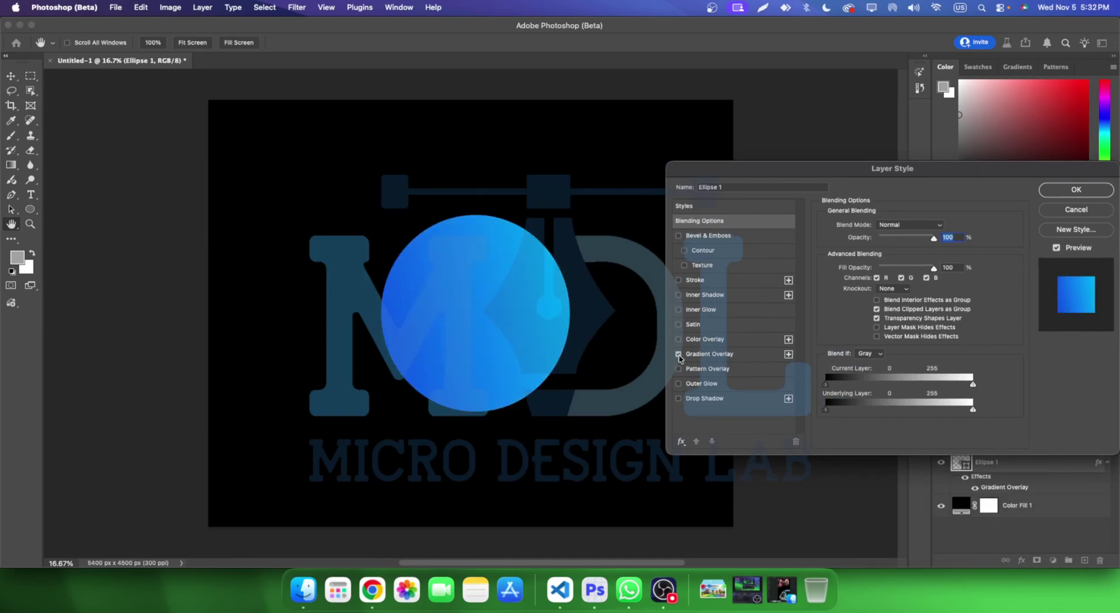
left_click(679, 237)
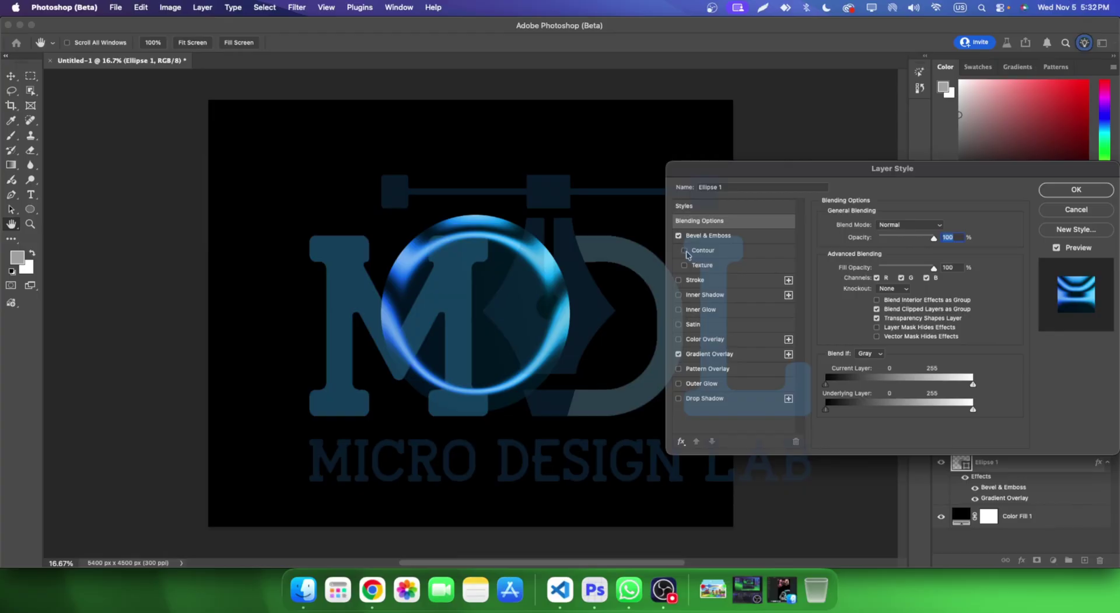
left_click(684, 251)
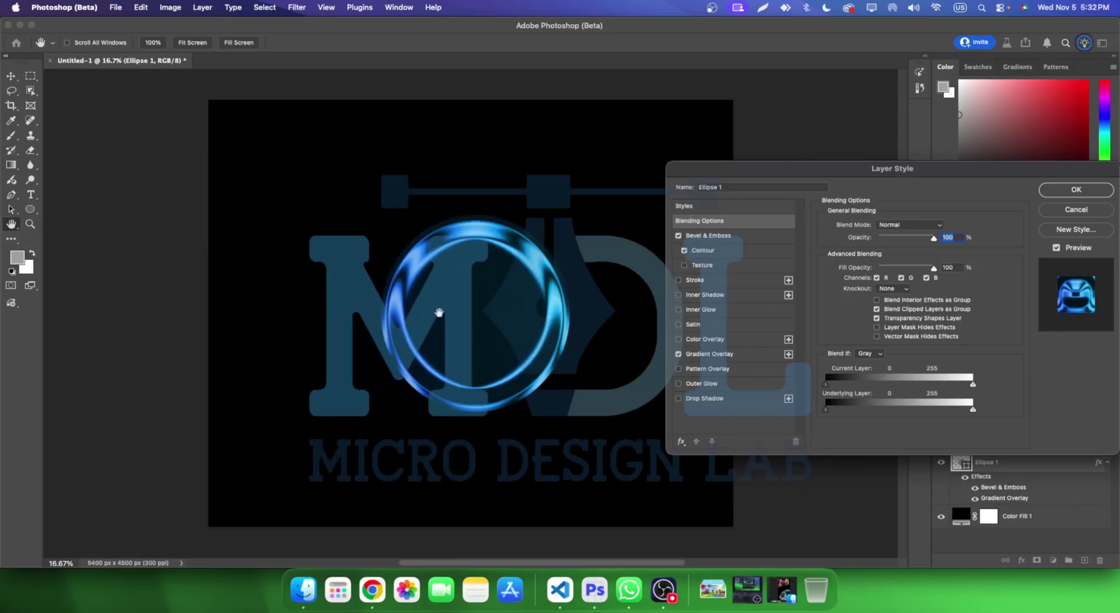
left_click_drag(767, 177, 723, 175)
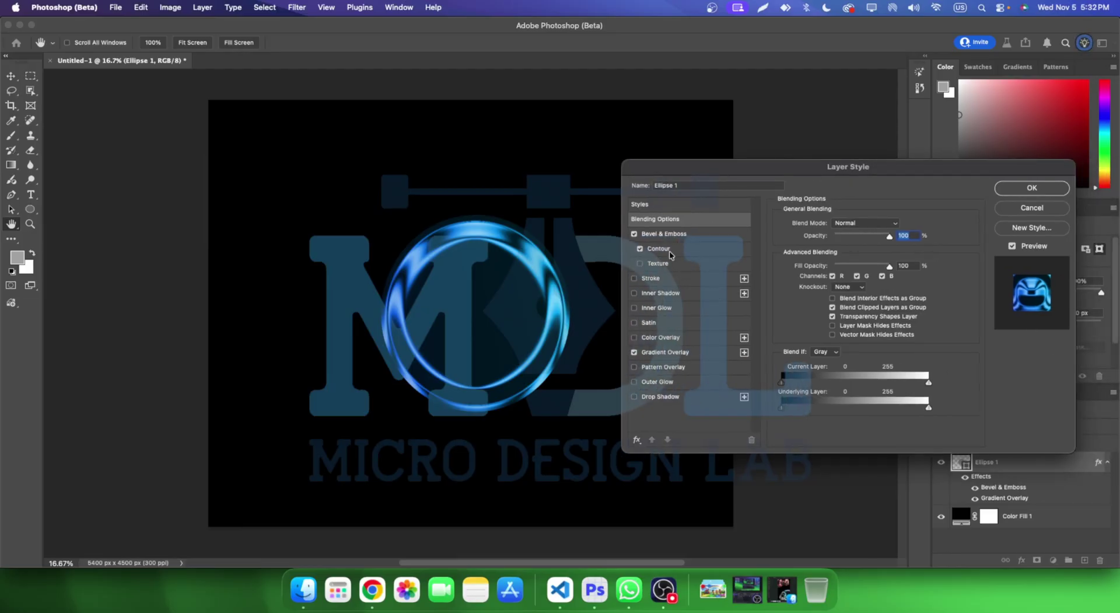
left_click(671, 234)
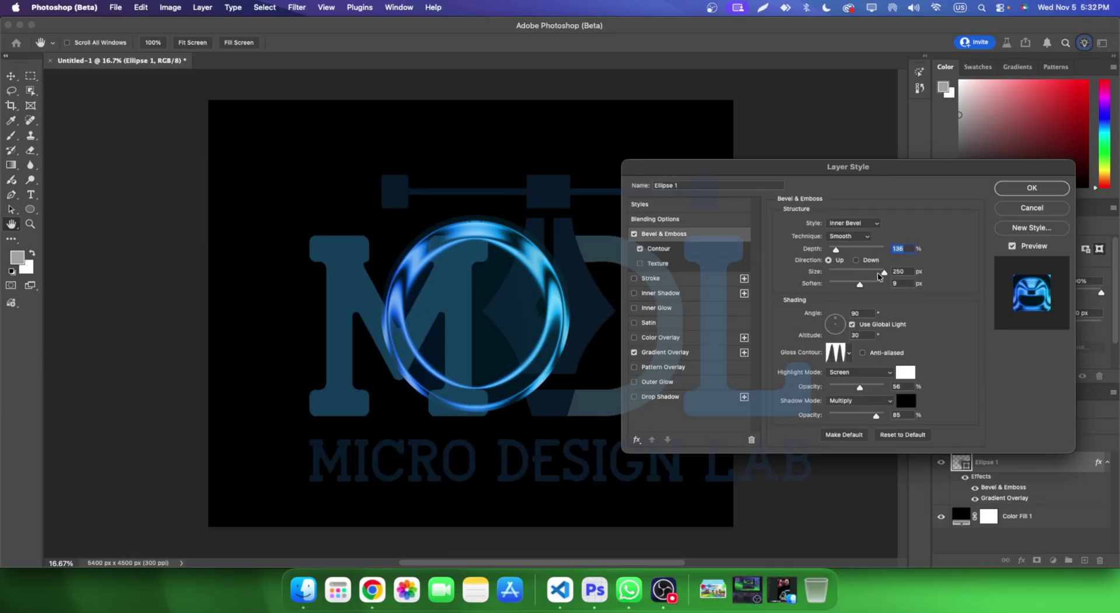
left_click_drag(838, 176, 824, 179)
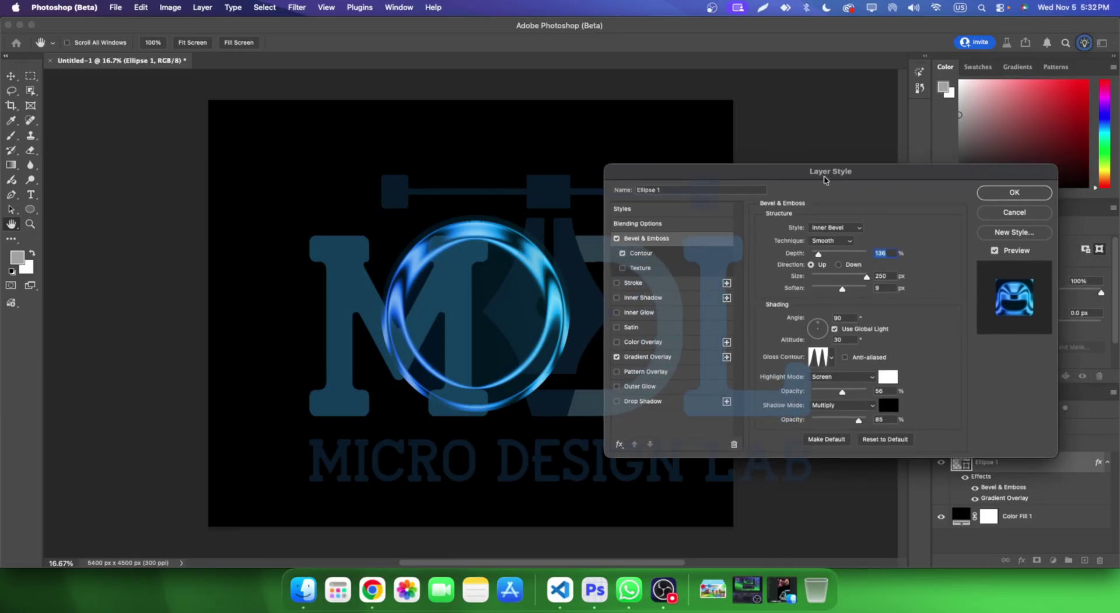
left_click(623, 253)
left_click(636, 253)
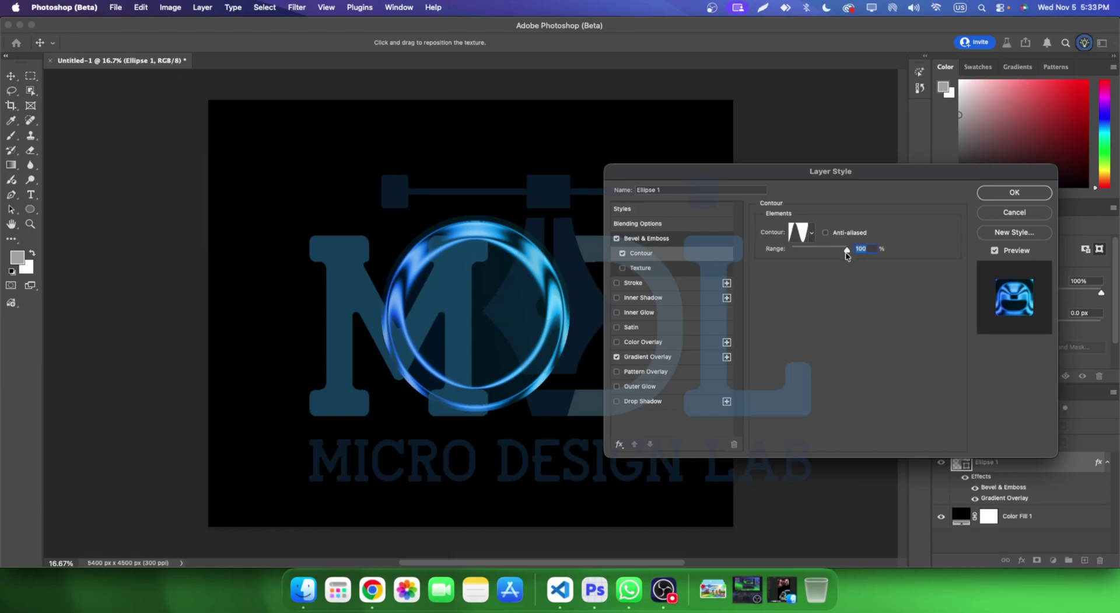
mouse_move(847, 251)
left_mouse_down()
mouse_move(762, 261)
mouse_move(854, 266)
left_mouse_up()
left_click(811, 235)
left_click(769, 271)
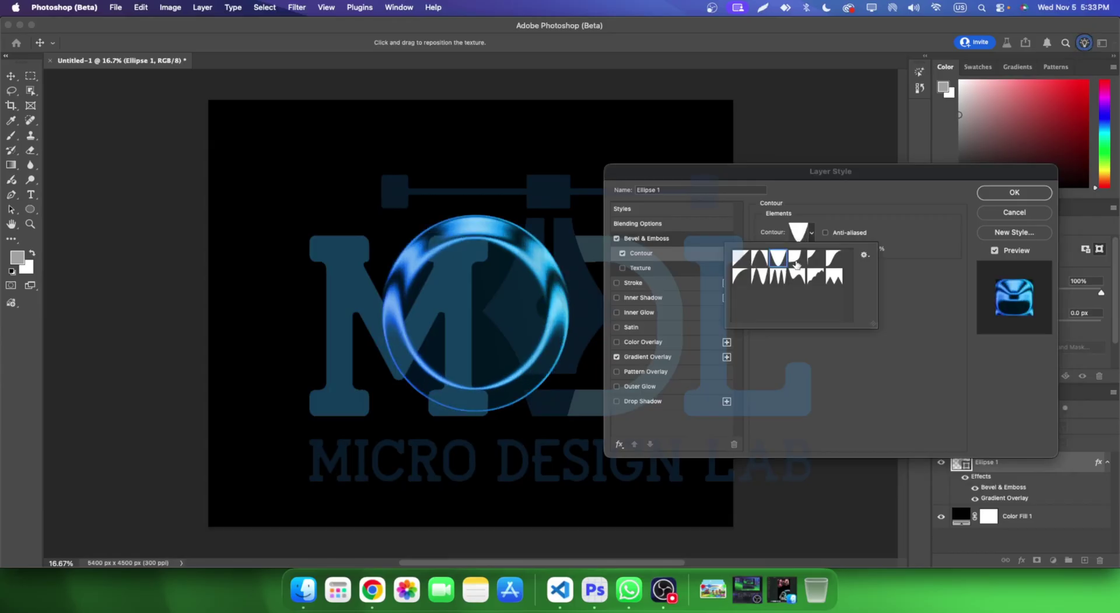
left_click(817, 260)
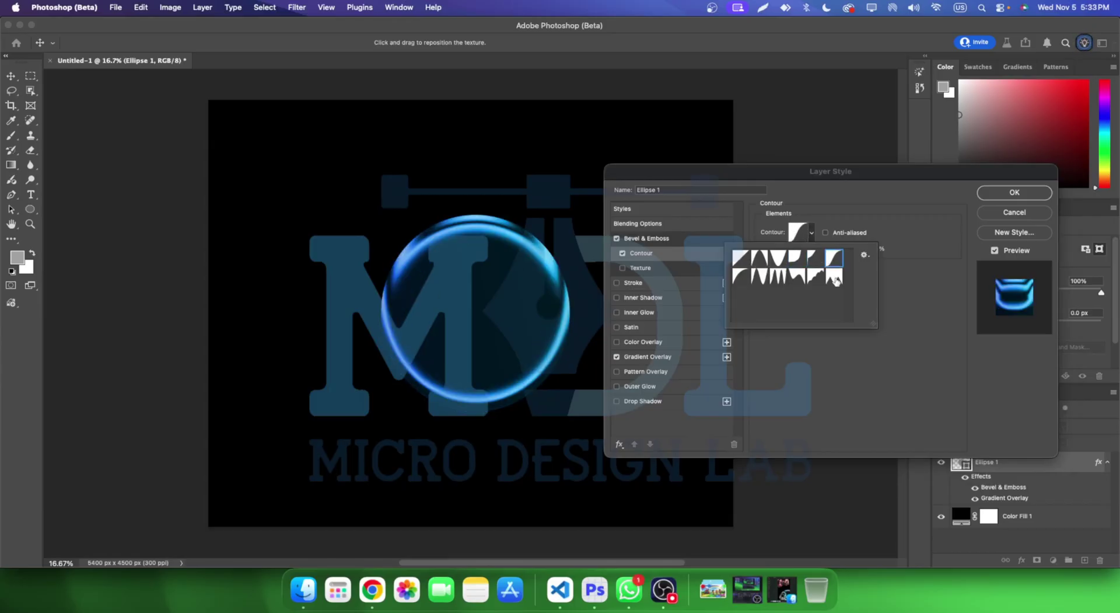
left_click(836, 277)
left_click(761, 277)
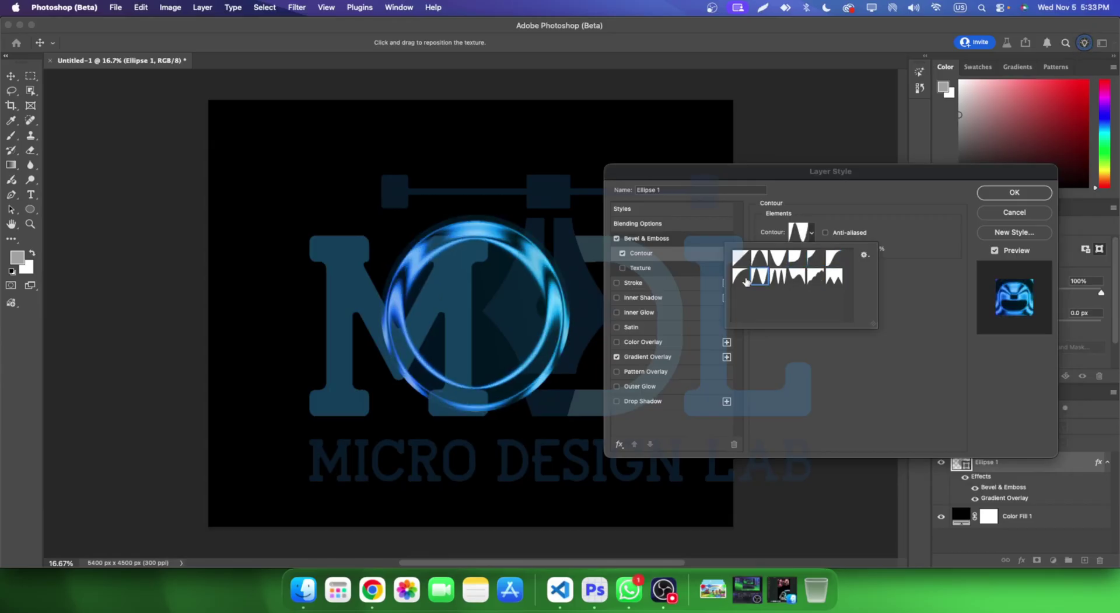
left_click(746, 281)
left_click(784, 367)
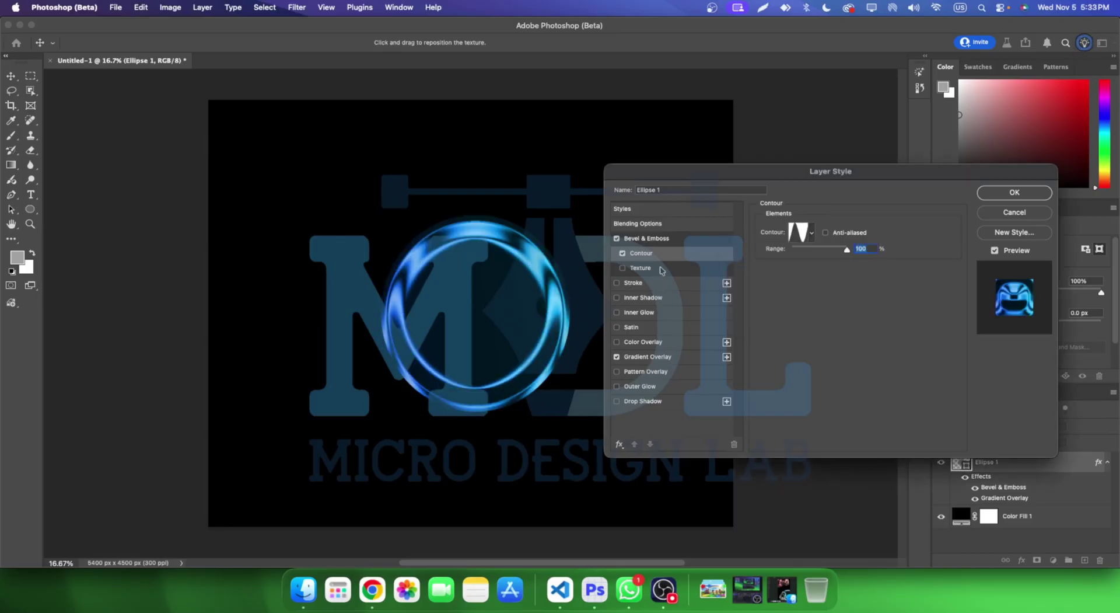
left_click(645, 239)
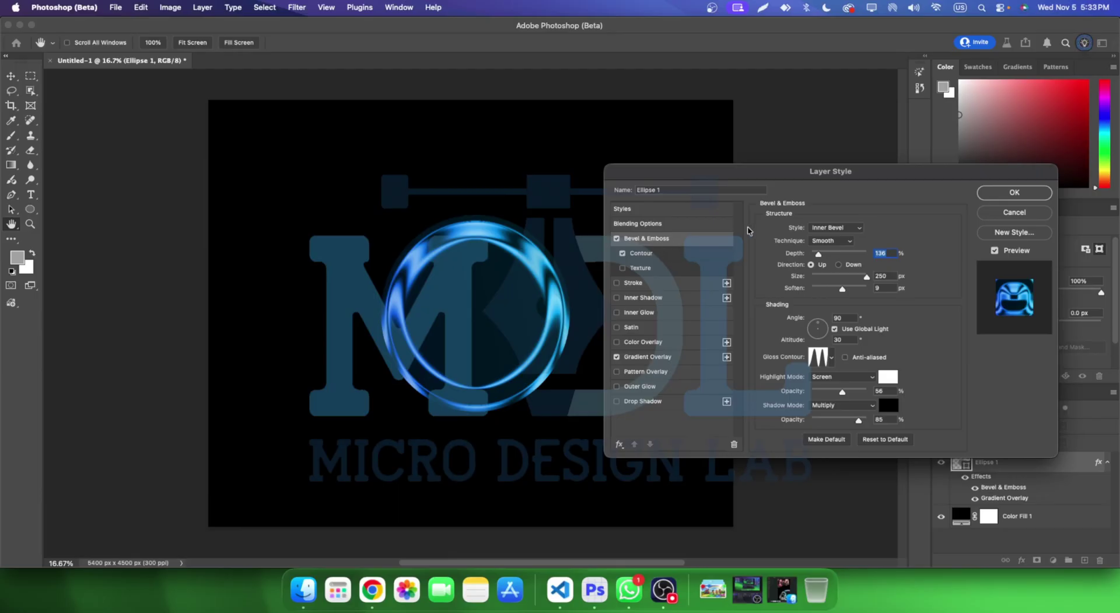
- Try Emboss, Outer Bevel, Pillow Emboss and Stroke Emboss bevel styles, settling on Inner Bevel
left_click(833, 232)
left_click(839, 242)
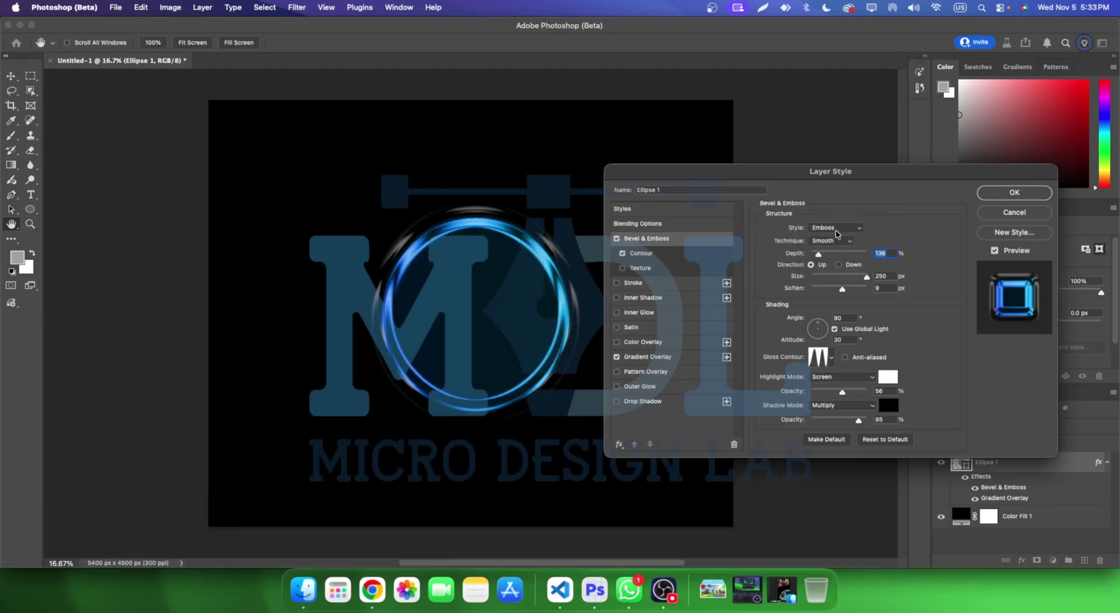
left_click(835, 198)
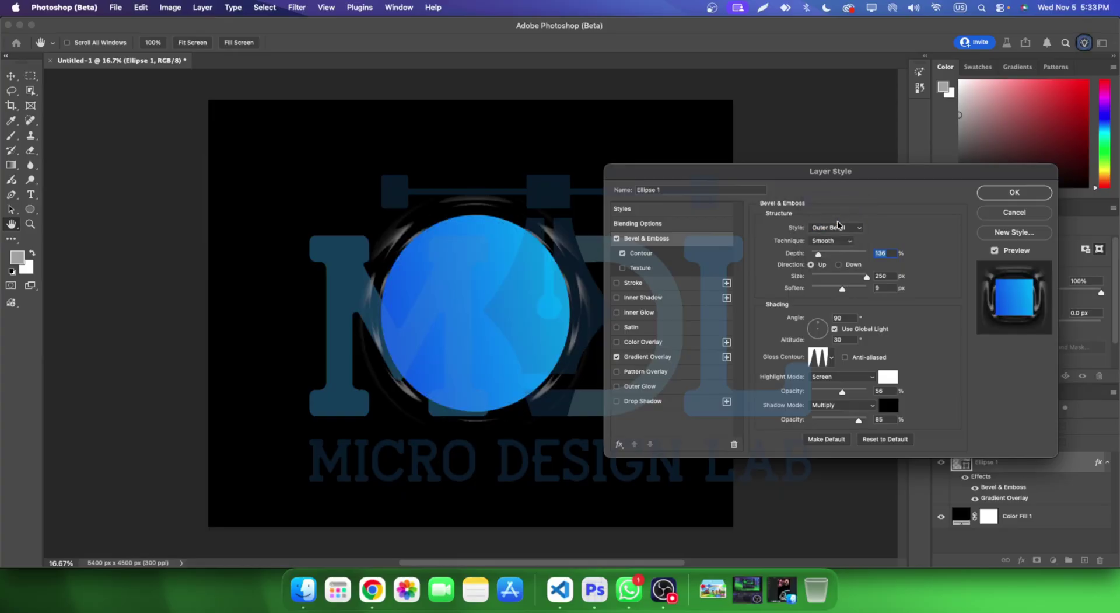
left_click(838, 226)
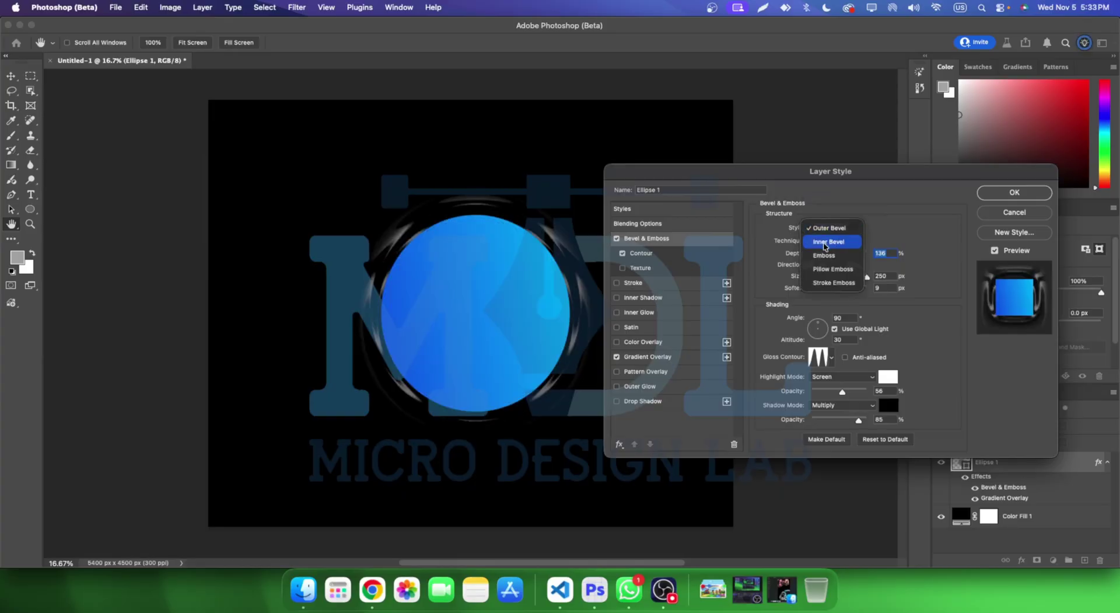
left_click(825, 246)
left_click(834, 227)
left_click(844, 256)
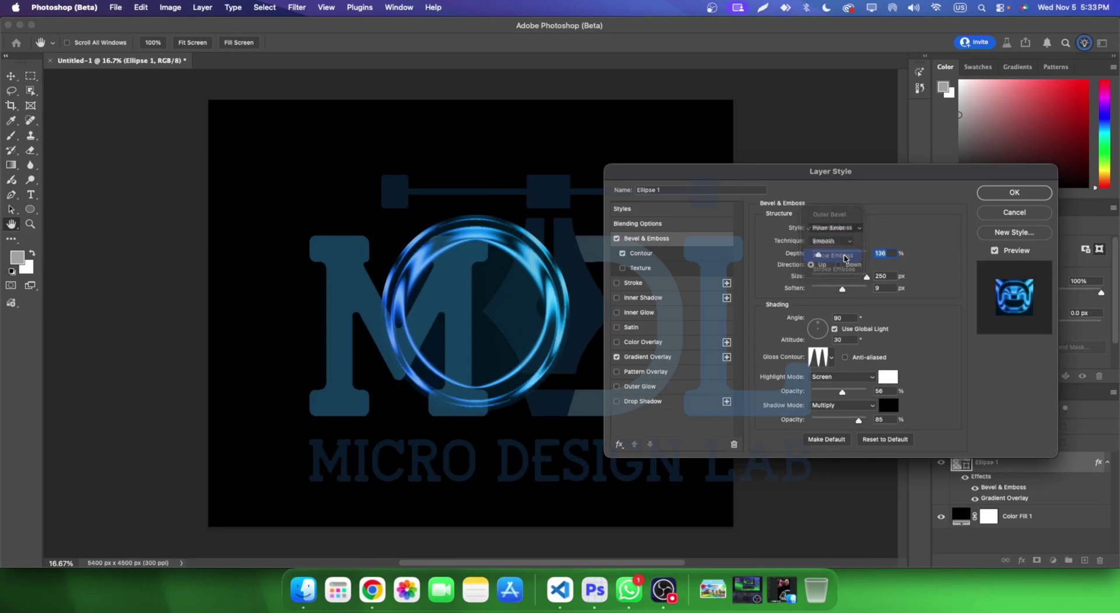
left_click(840, 229)
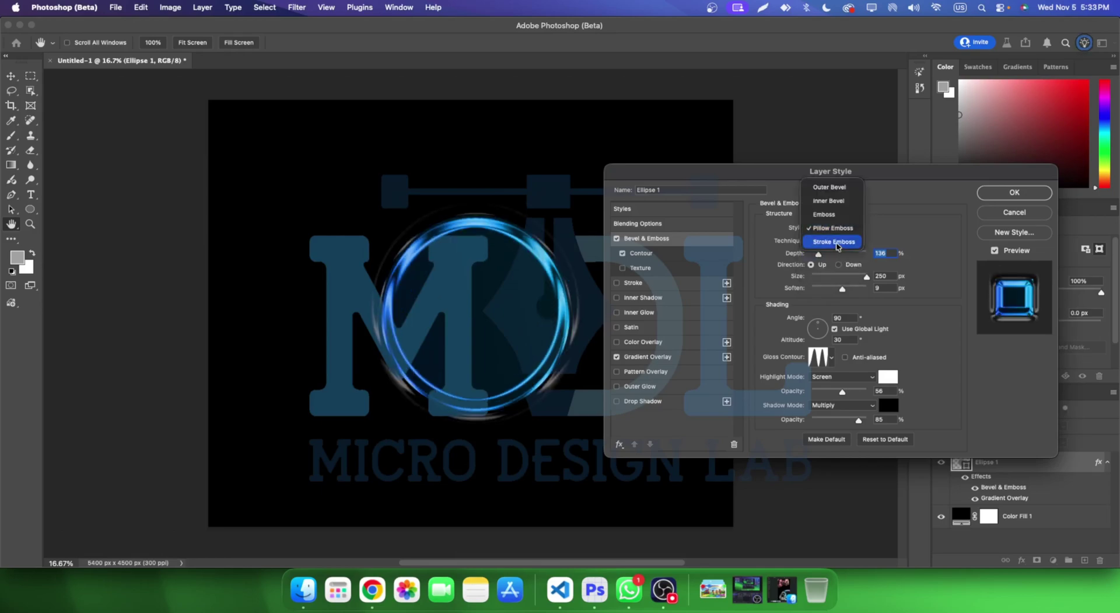
left_click(843, 240)
left_click(846, 231)
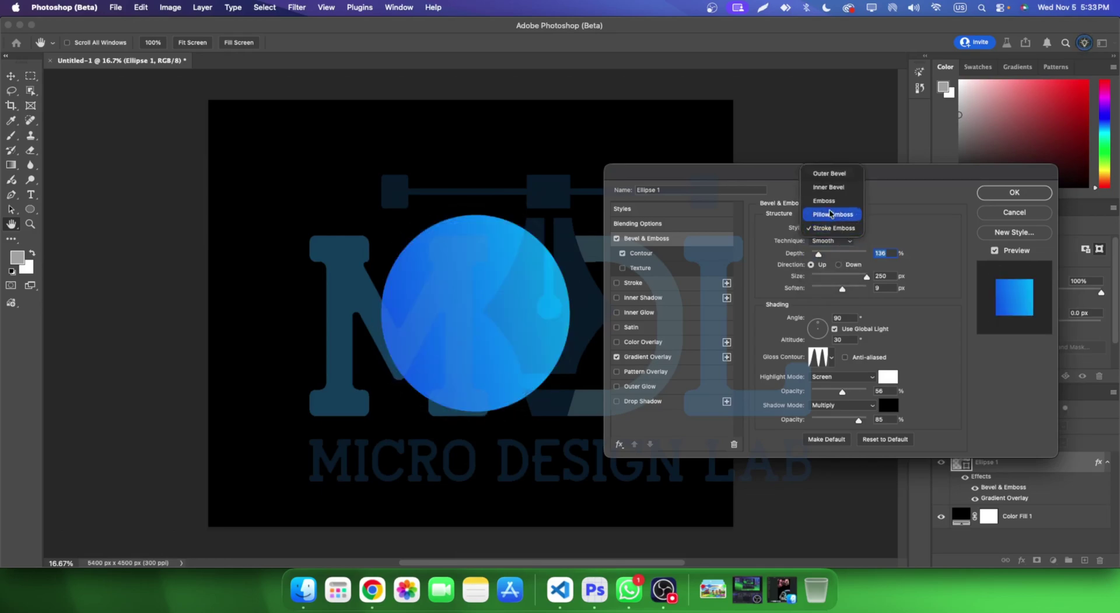
left_click(840, 188)
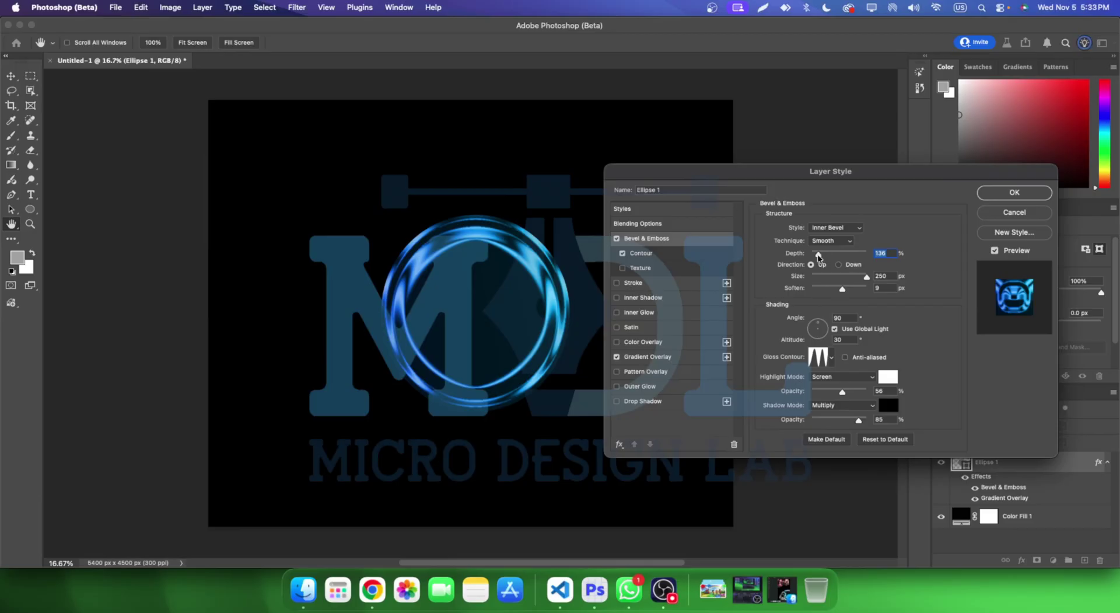
- Compare Chisel Hard, Smooth and Chisel Soft bevel techniques, ending on Chisel Soft
left_click(827, 241)
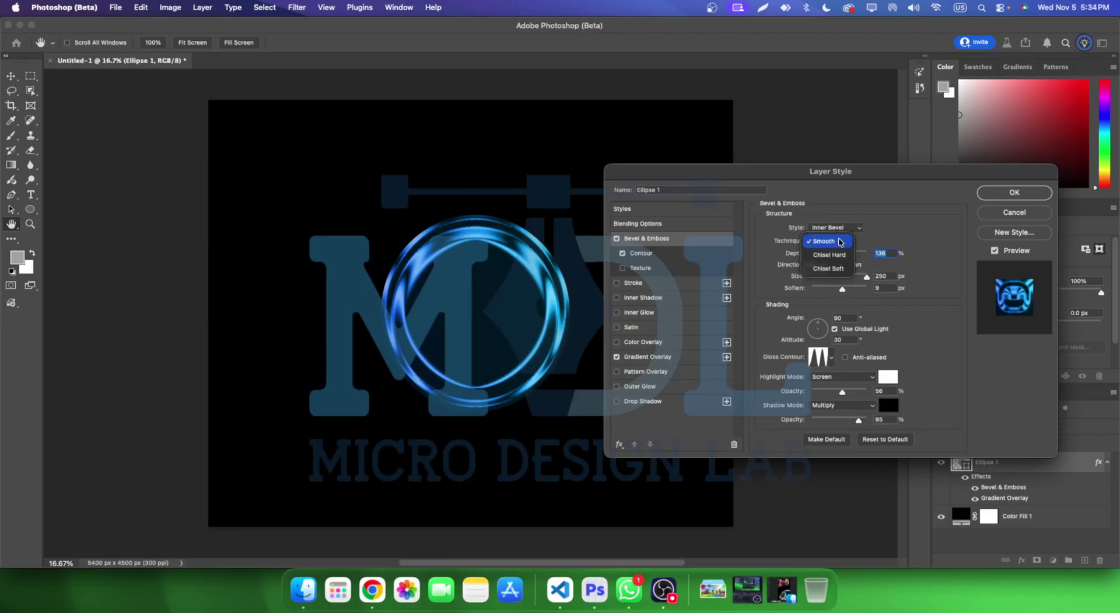
left_click(829, 255)
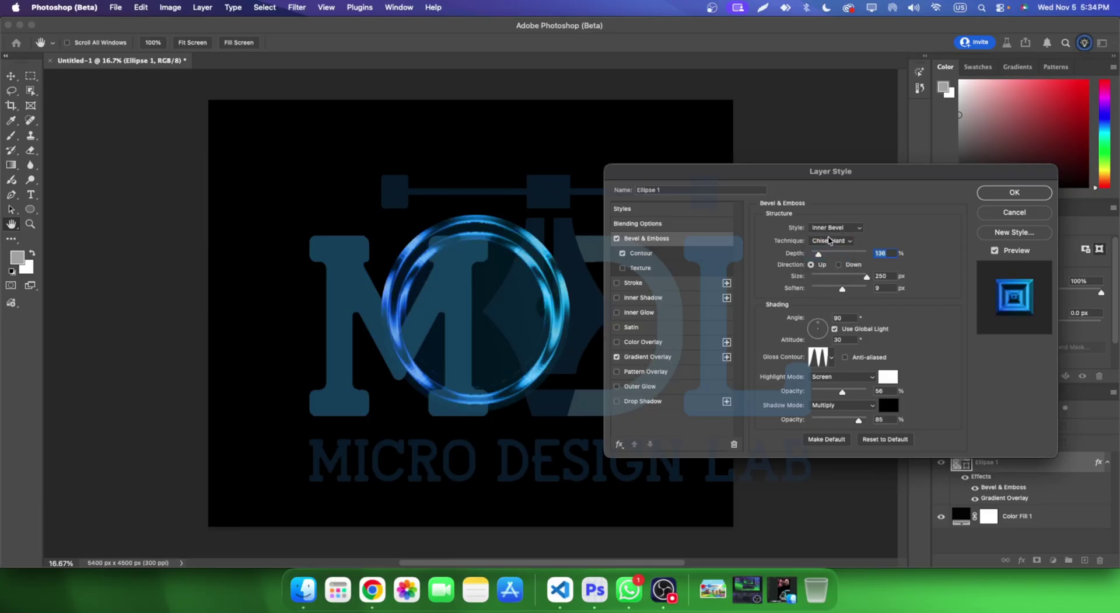
left_click(829, 241)
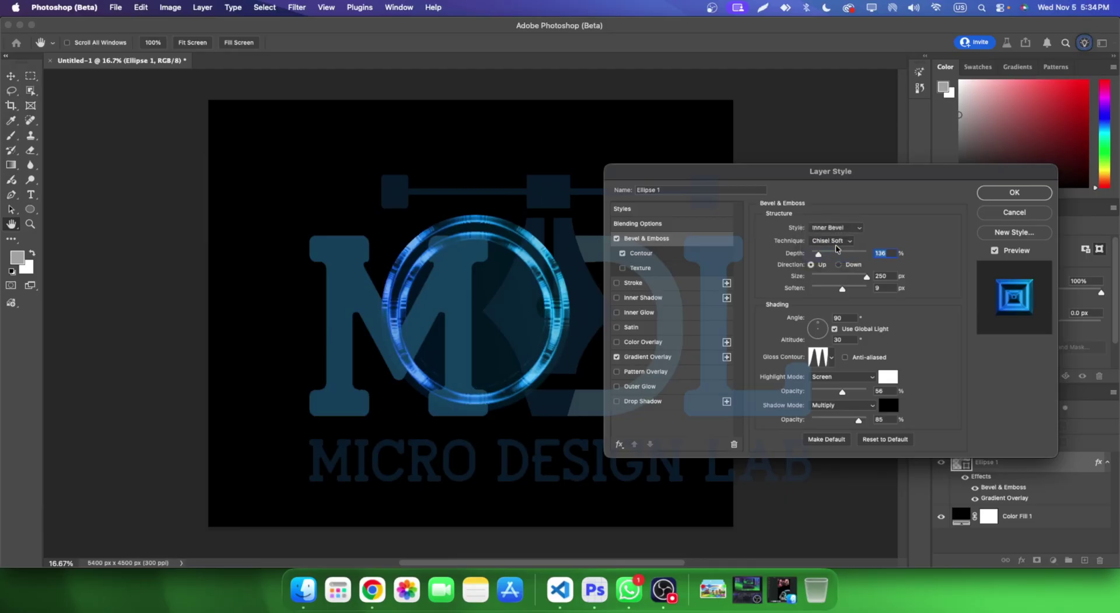
left_click(834, 241)
left_click(825, 216)
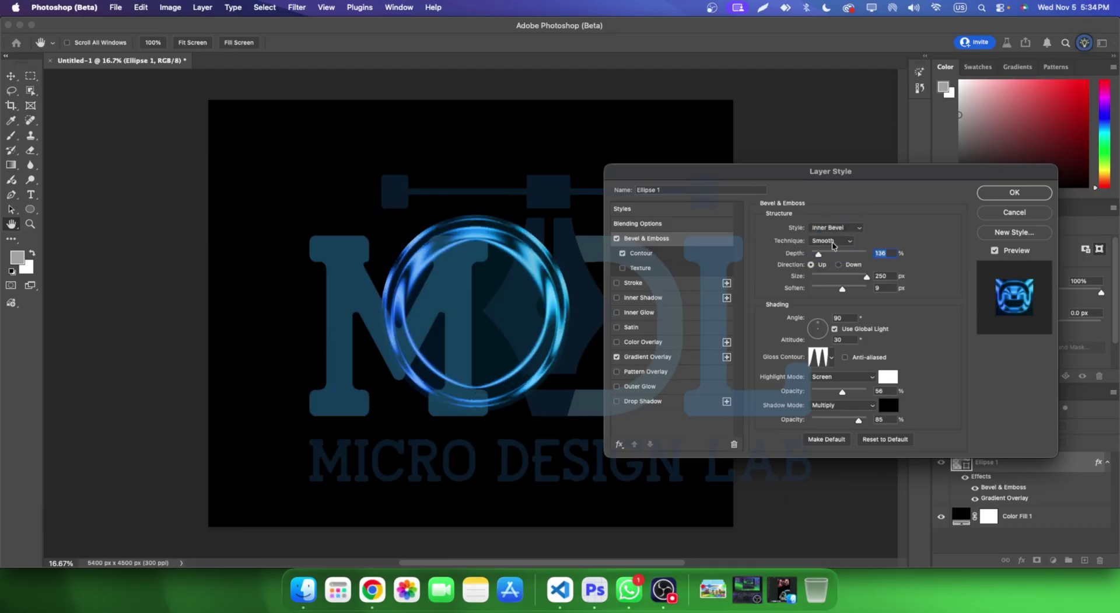
left_click(833, 246)
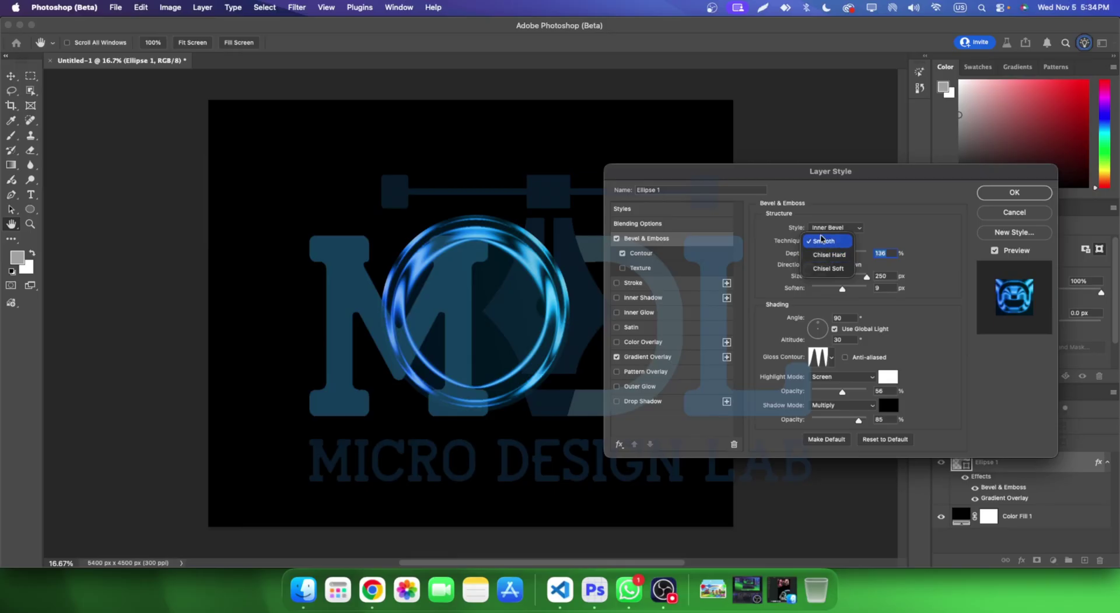
left_click(828, 249)
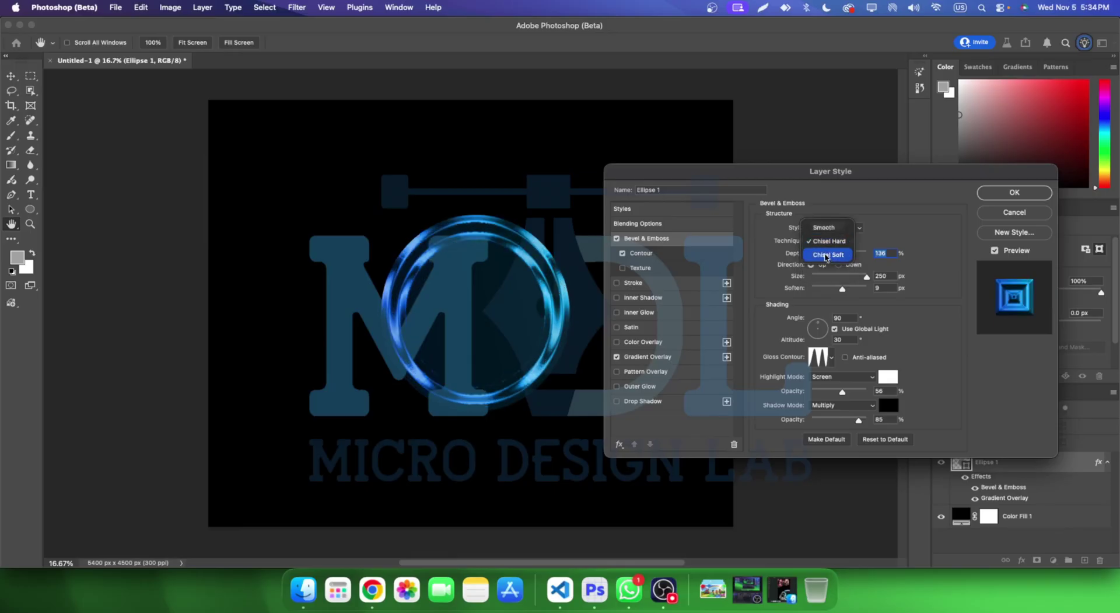
left_click(826, 252)
left_click(825, 247)
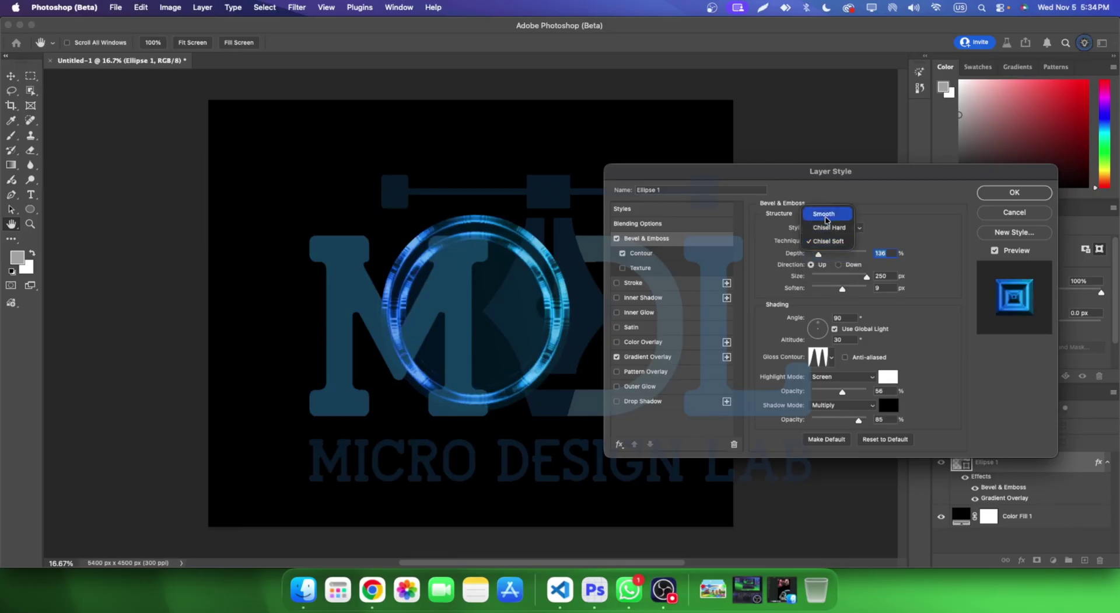
left_click(825, 217)
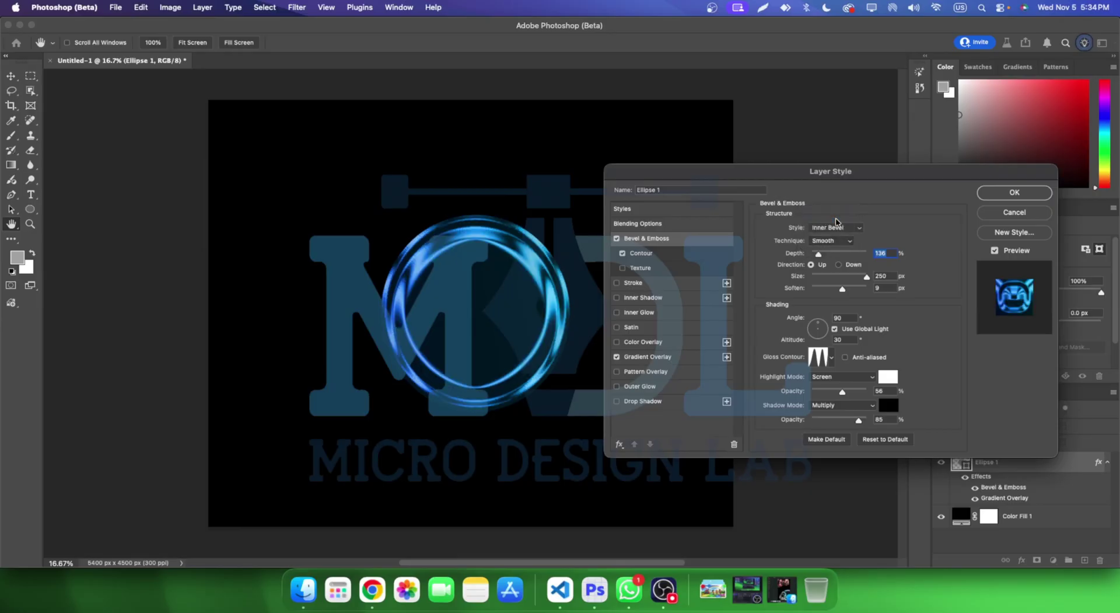
left_click(831, 240)
left_click(828, 264)
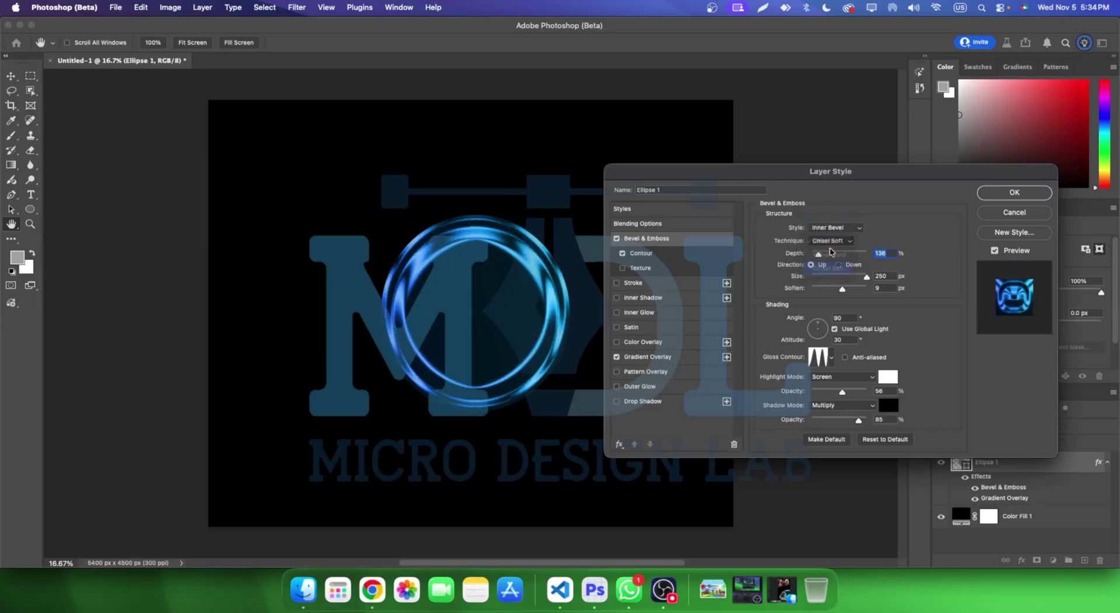
- Return the bevel technique to Smooth, set Depth to 115%, and keep Direction Up
mouse_move(819, 254)
left_mouse_down()
mouse_move(848, 257)
mouse_move(805, 276)
mouse_move(818, 255)
left_mouse_up()
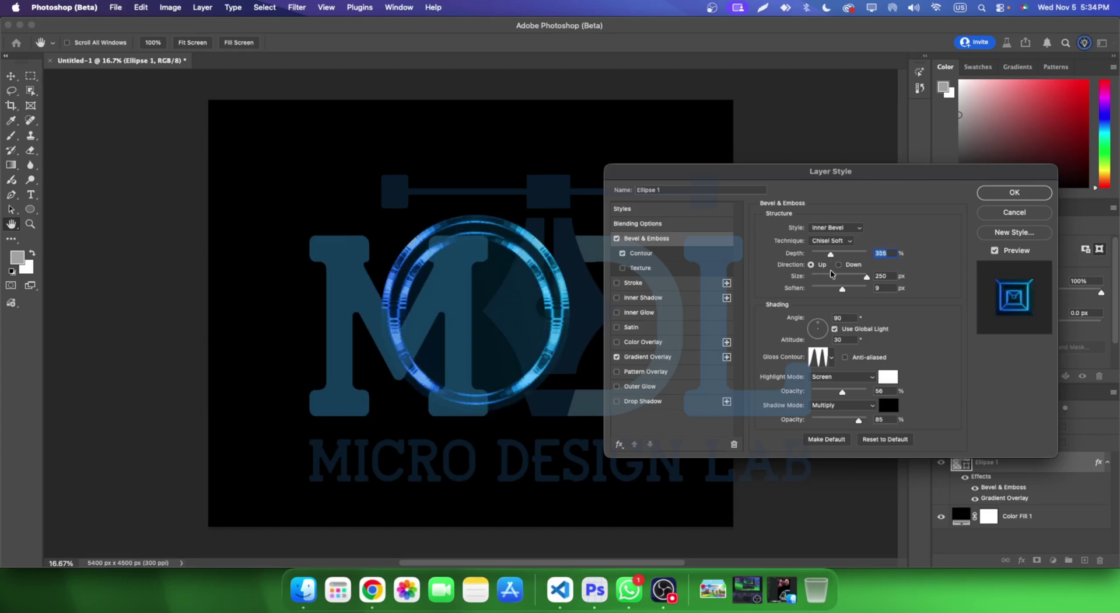
left_click(832, 240)
left_click(831, 215)
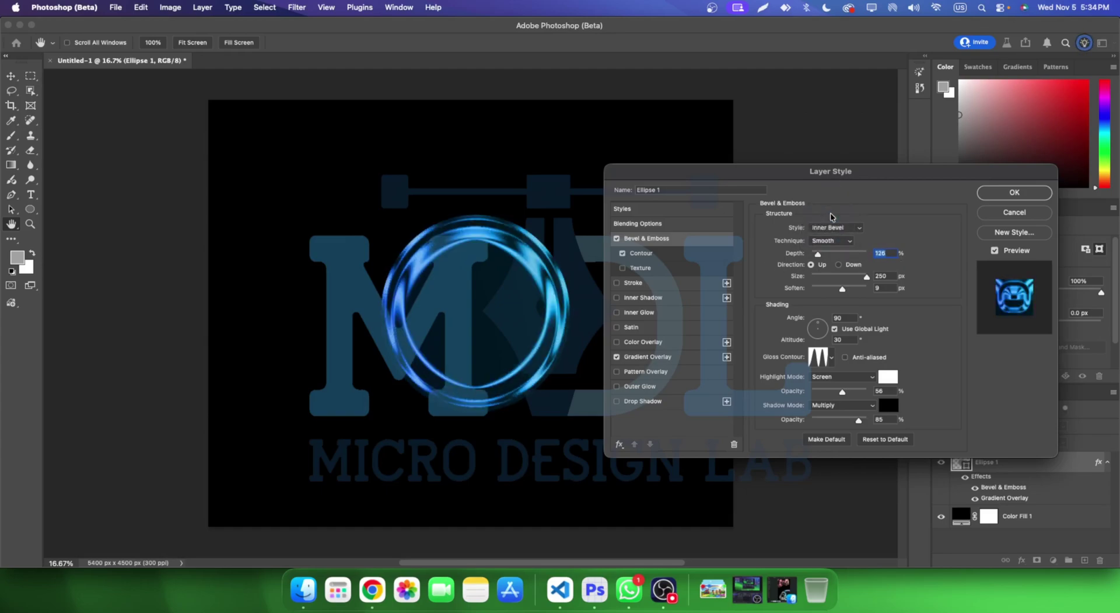
left_click_drag(823, 257, 818, 263)
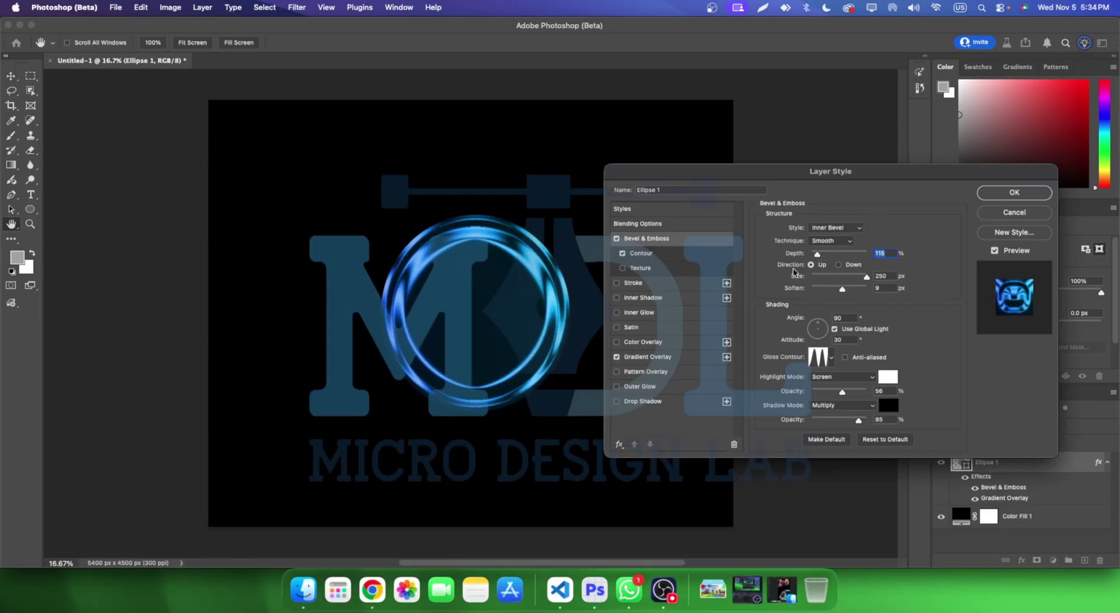
left_click(840, 266)
left_click(838, 264)
left_click(811, 265)
- Set bevel Size back to 250 px, adjust Soften to 10 px, and swing the light Angle
left_click_drag(791, 281, 812, 284)
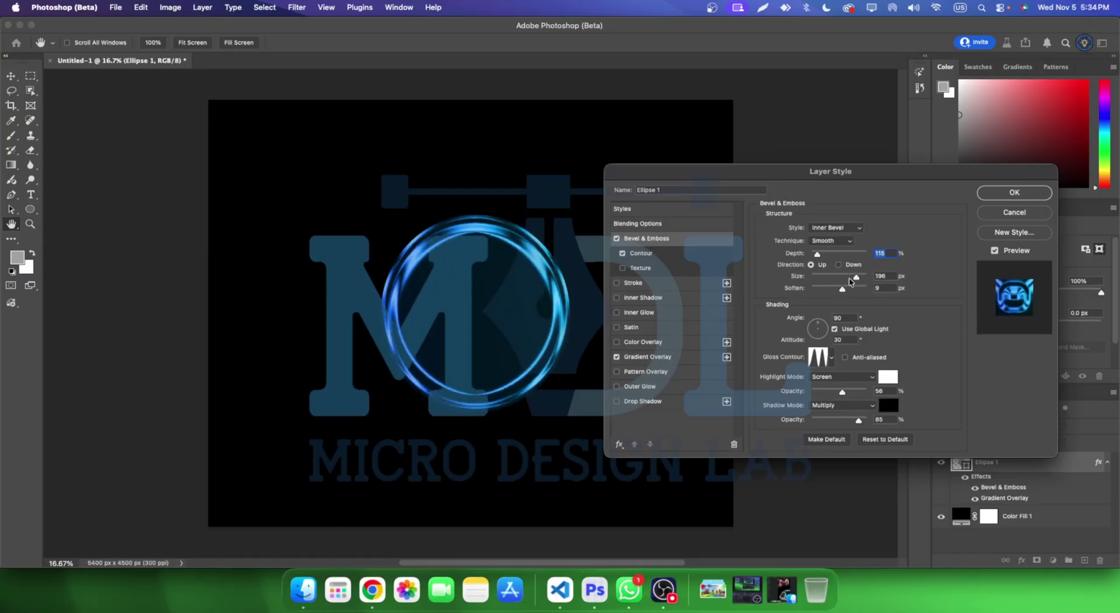
mouse_move(814, 278)
left_mouse_down()
mouse_move(910, 286)
mouse_move(799, 299)
mouse_move(848, 303)
left_mouse_up()
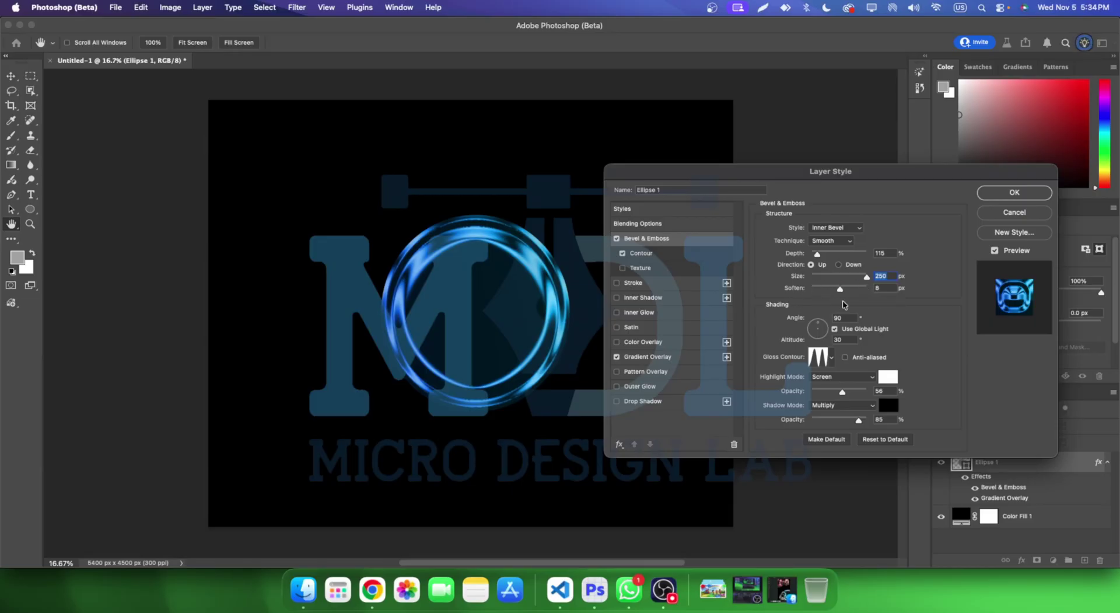
left_click_drag(847, 303, 846, 304)
double_click(840, 318)
mouse_move(819, 325)
left_mouse_down()
mouse_move(825, 331)
mouse_move(815, 328)
left_mouse_up()
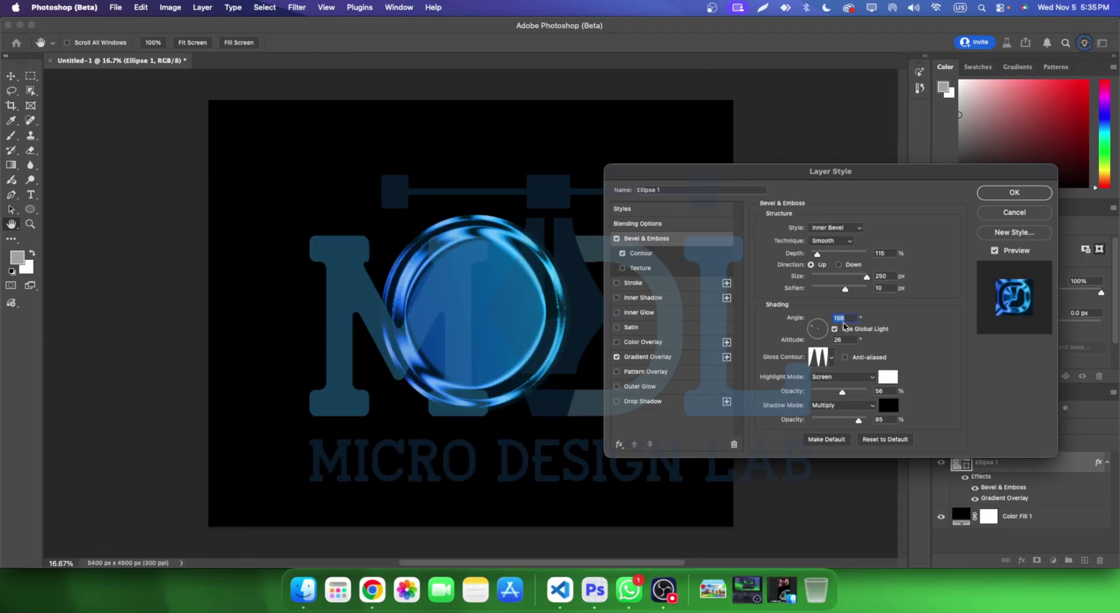
- Set the bevel lighting Angle to 90° and step the Altitude up to 60°
type("90")
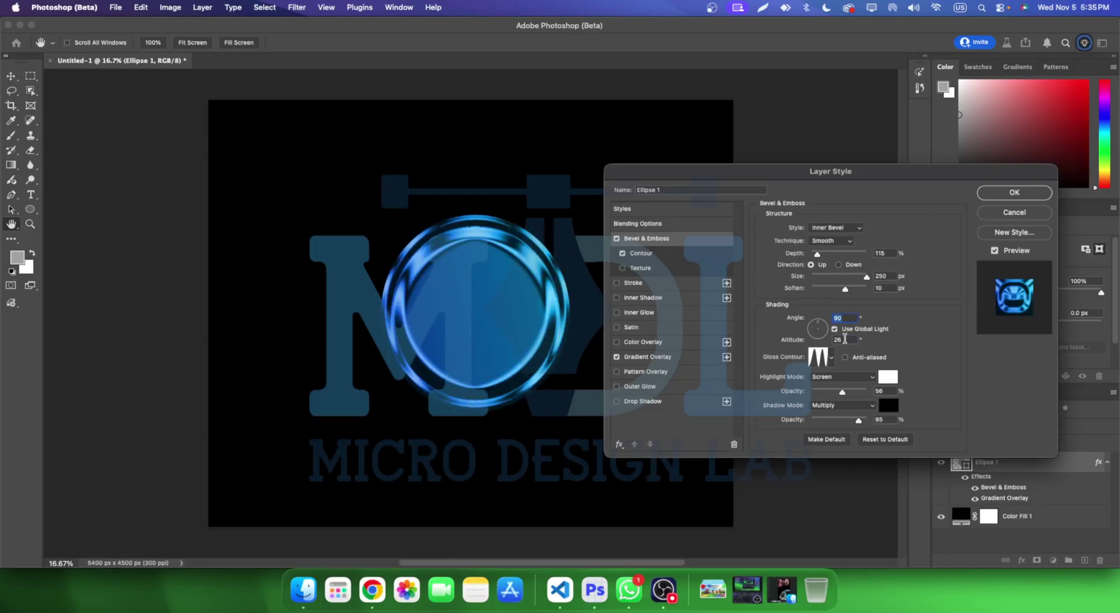
double_click(846, 338)
key("Up")
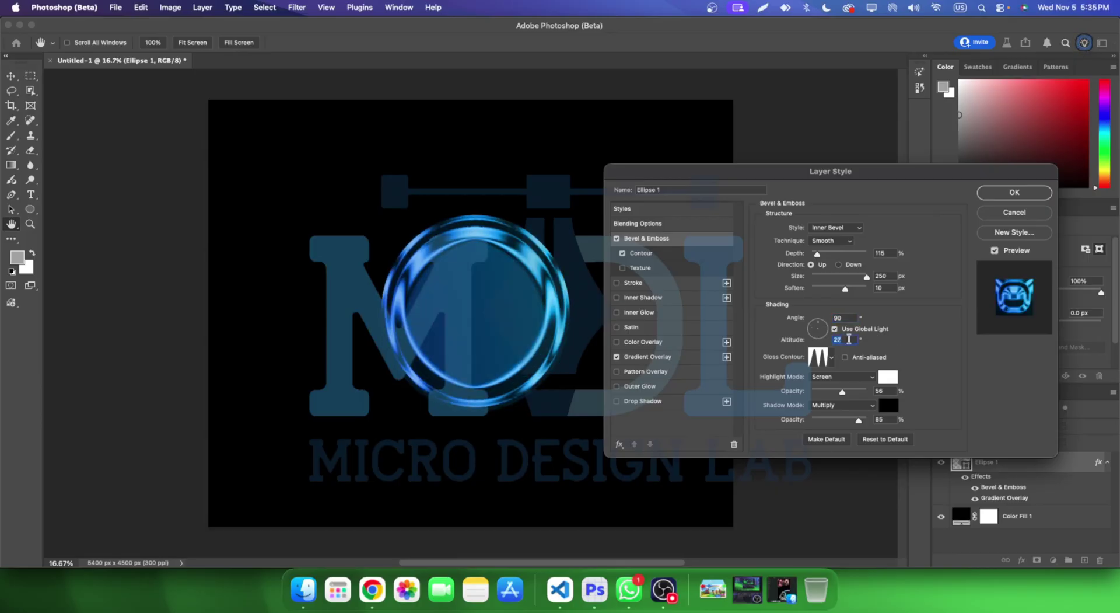
key("Up")
key("Up")
key("Up")
key("Down")
key("Down")
key("Down")
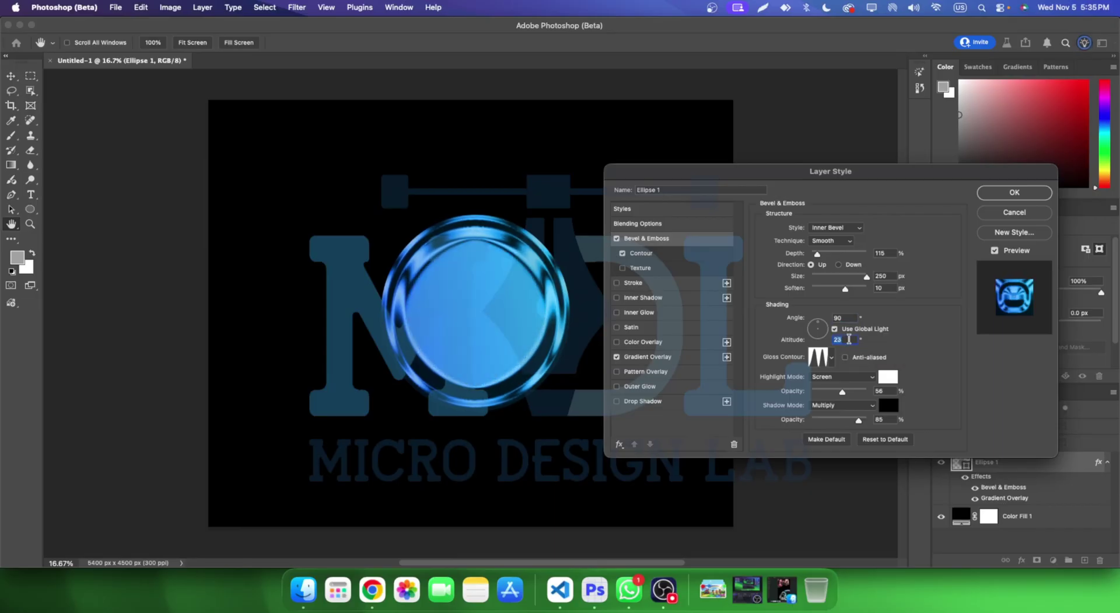
key("Down")
key("Down")
key("Down")
key("Down")
key("Down")
key("Down")
key("Down")
key("Up")
key("Up")
key("Up")
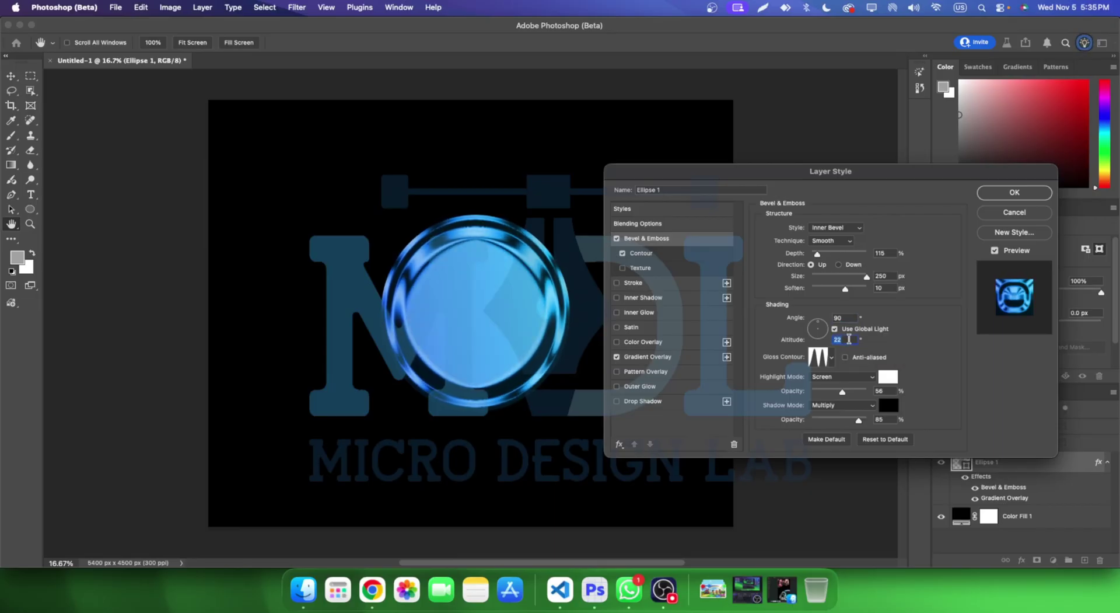
key("Up")
key("Up")
key("Up")
key("Up")
key("Up")
key("Up")
key("Up")
key("Up")
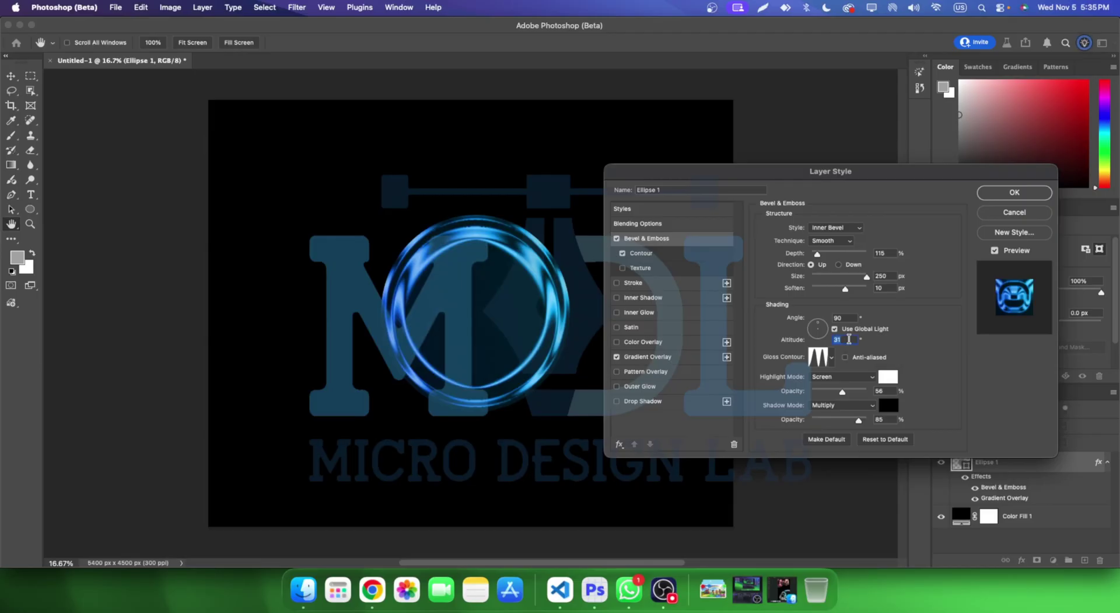
key("Up")
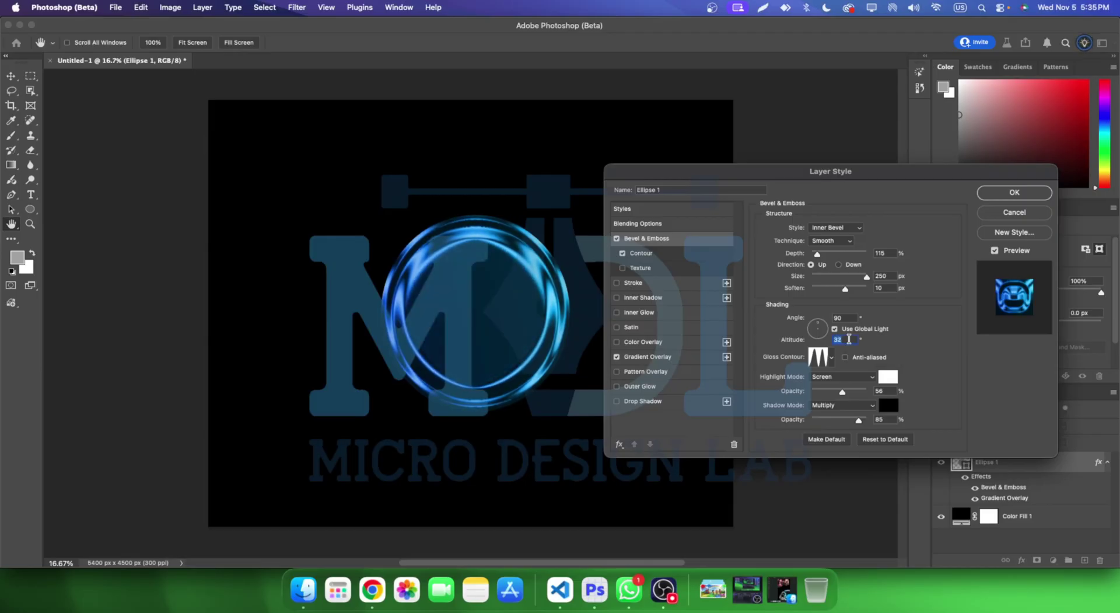
key("Down")
key("Down")
key("shift+Up")
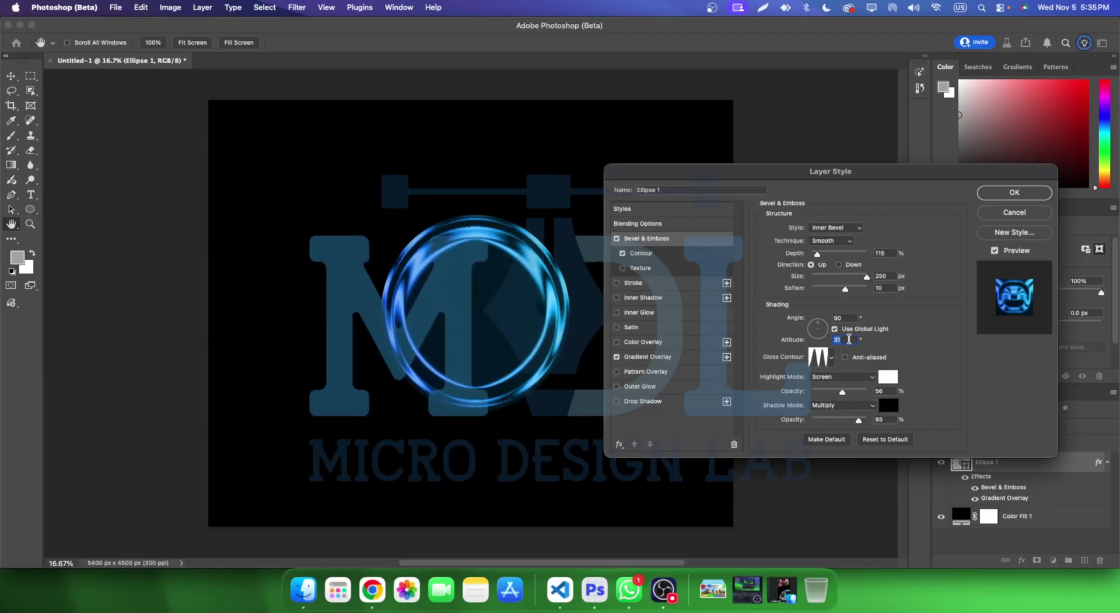
key("shift+Up")
key("shift+Up")
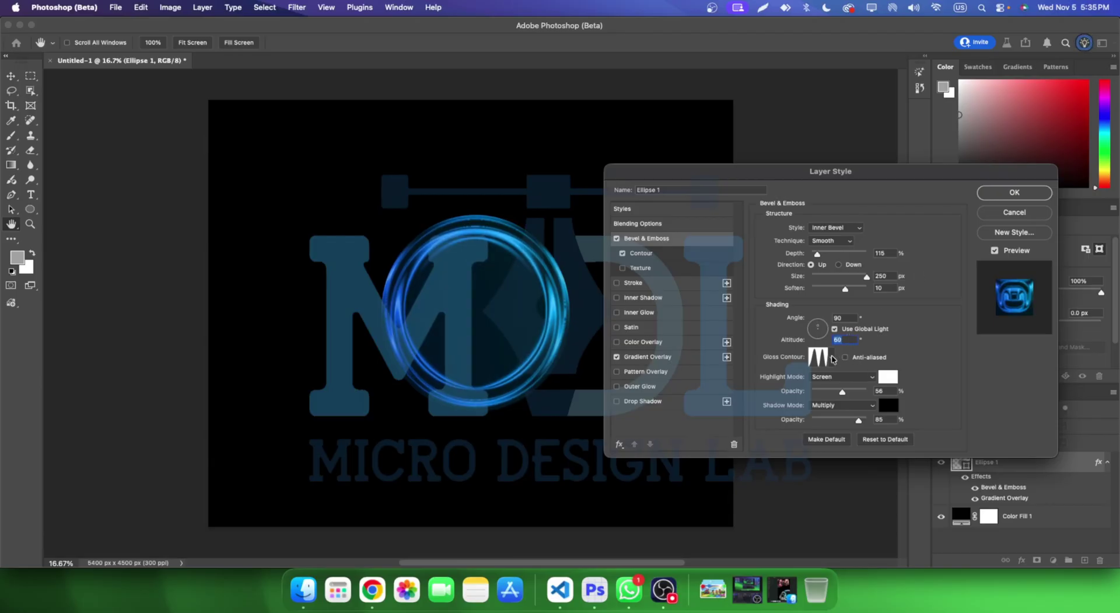
- Compare several Gloss Contour presets on the ring and apply the chosen one
left_click(834, 358)
left_click(786, 385)
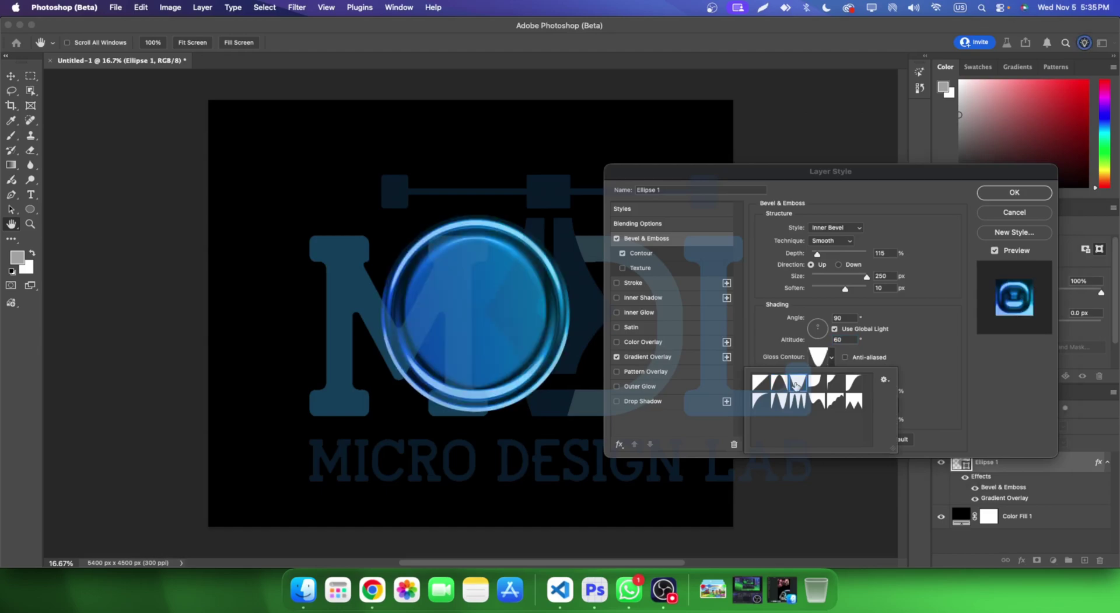
left_click(831, 383)
left_click(853, 401)
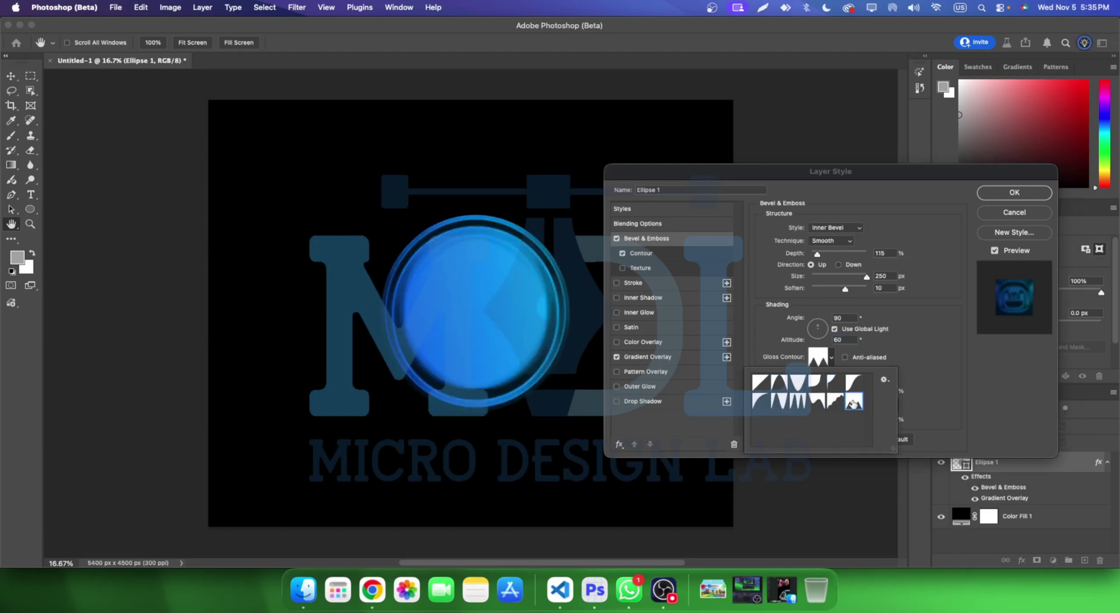
left_click(778, 401)
left_click(778, 389)
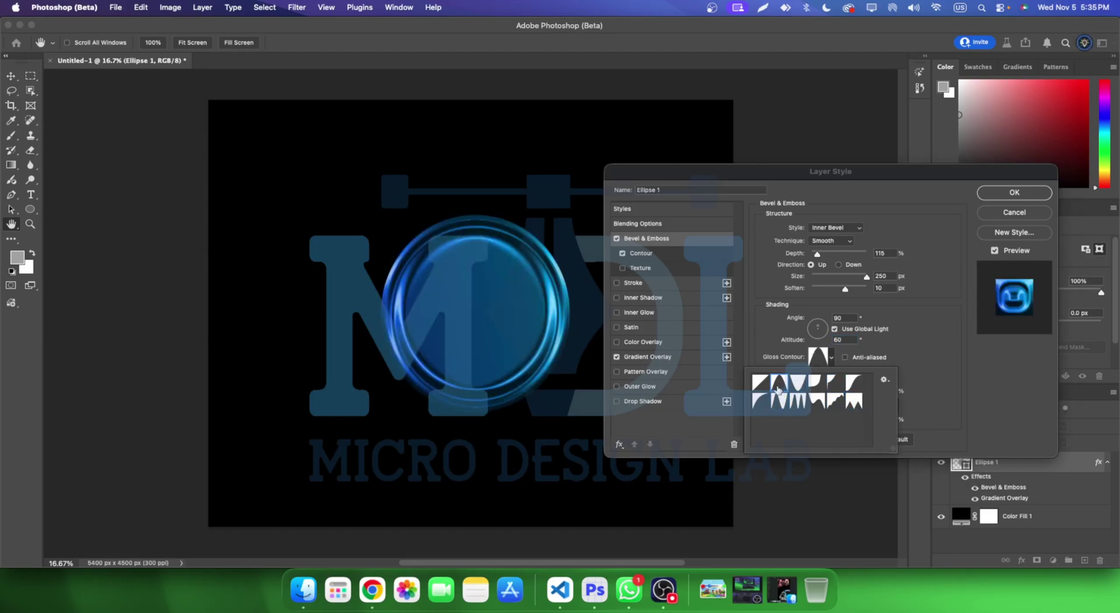
left_click(779, 401)
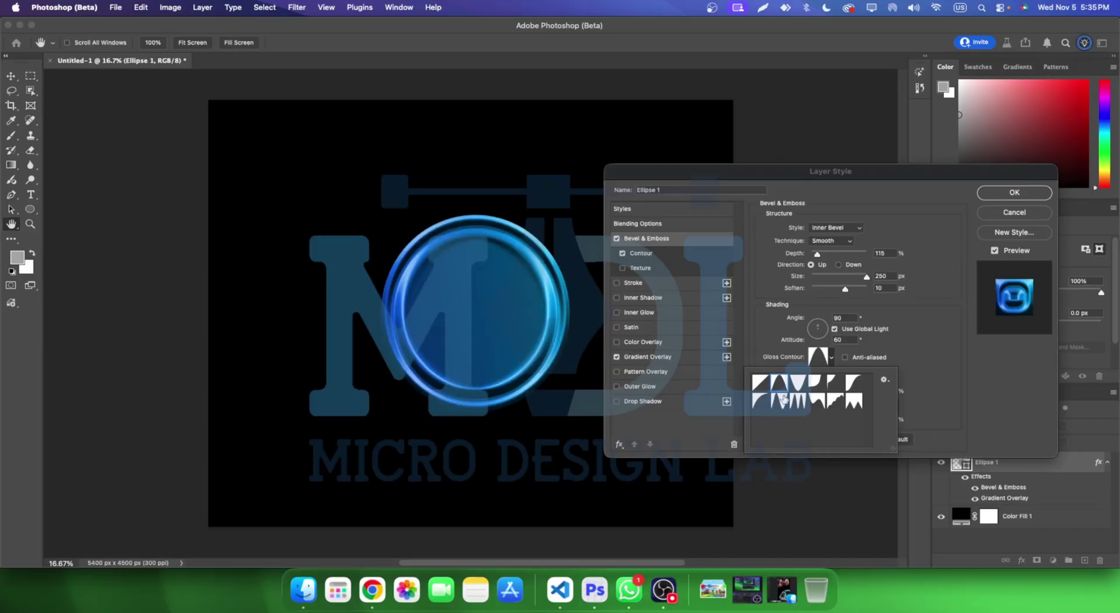
left_click(779, 401)
left_click(779, 382)
left_click(798, 400)
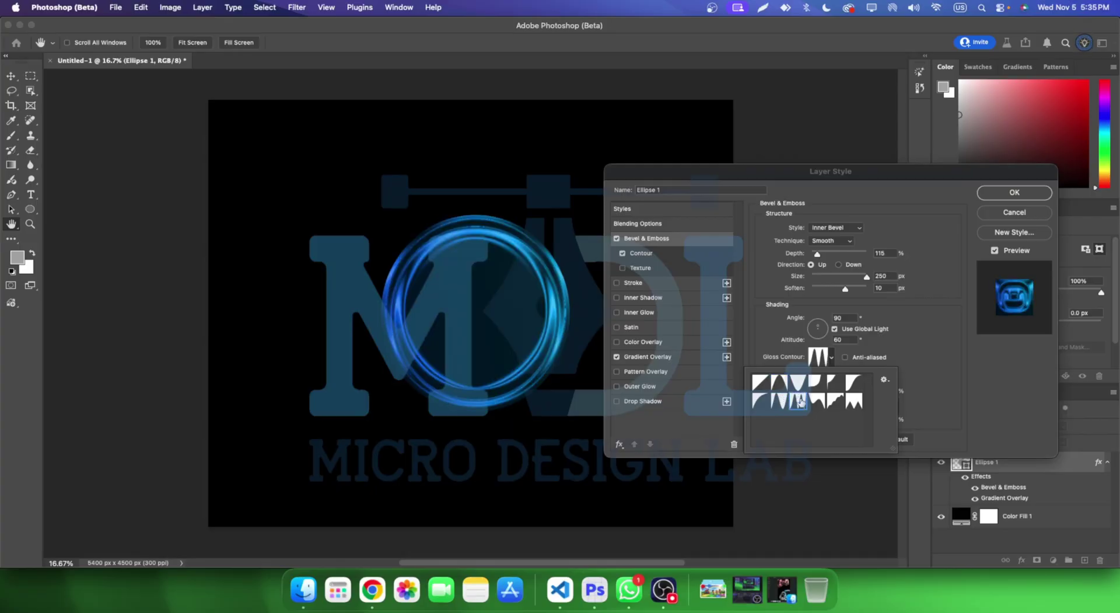
- Set the highlight to Normal mode, colour 000000, 71% opacity, with shadow opacity 79%
left_click(899, 374)
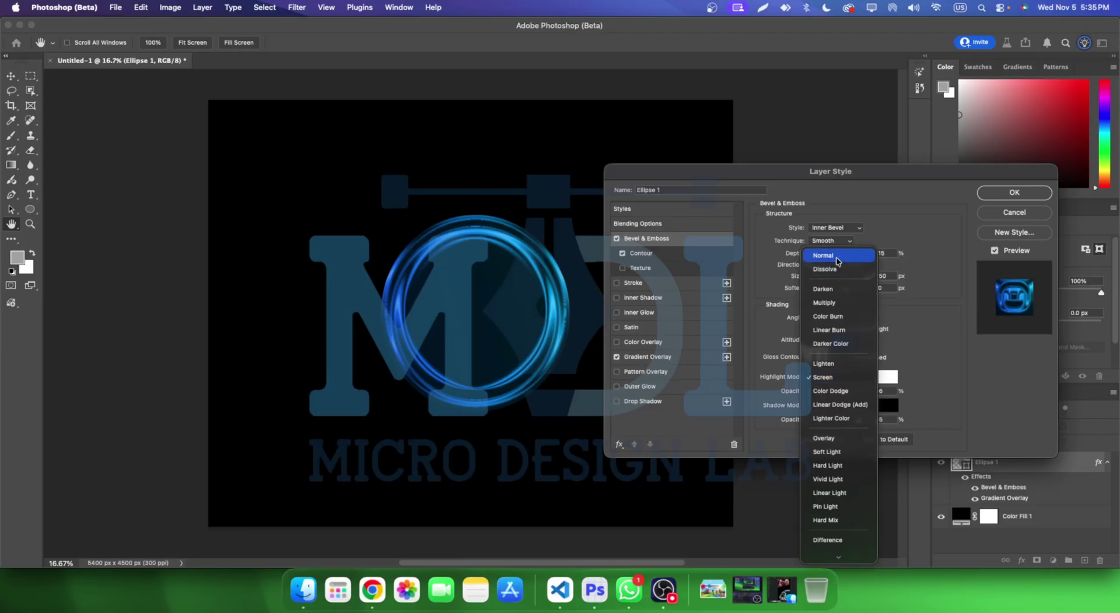
left_click(823, 255)
left_click(889, 378)
type("000000")
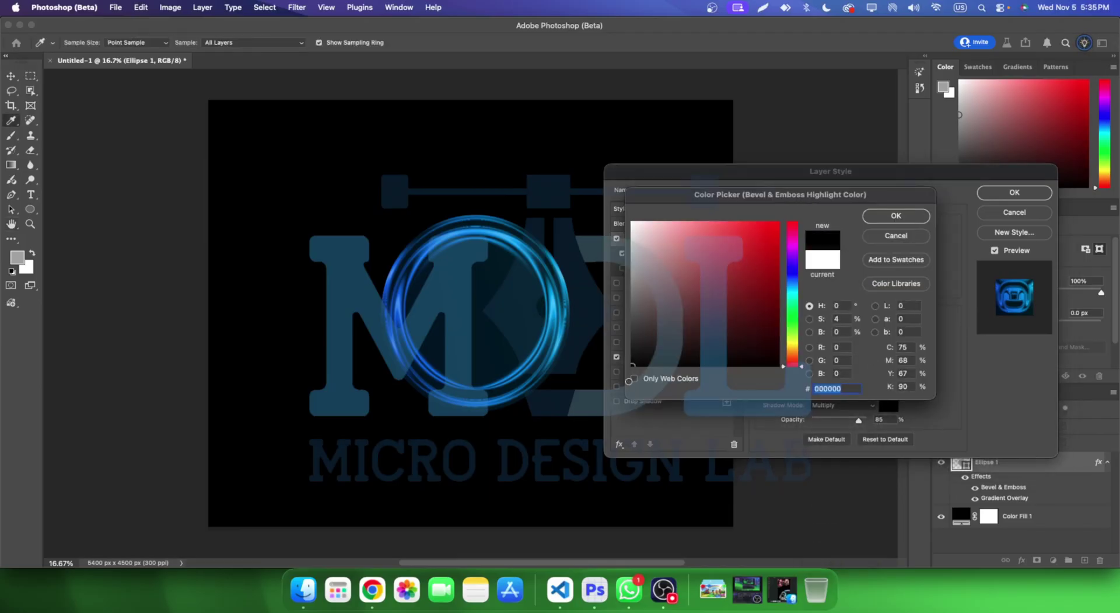
key("Return")
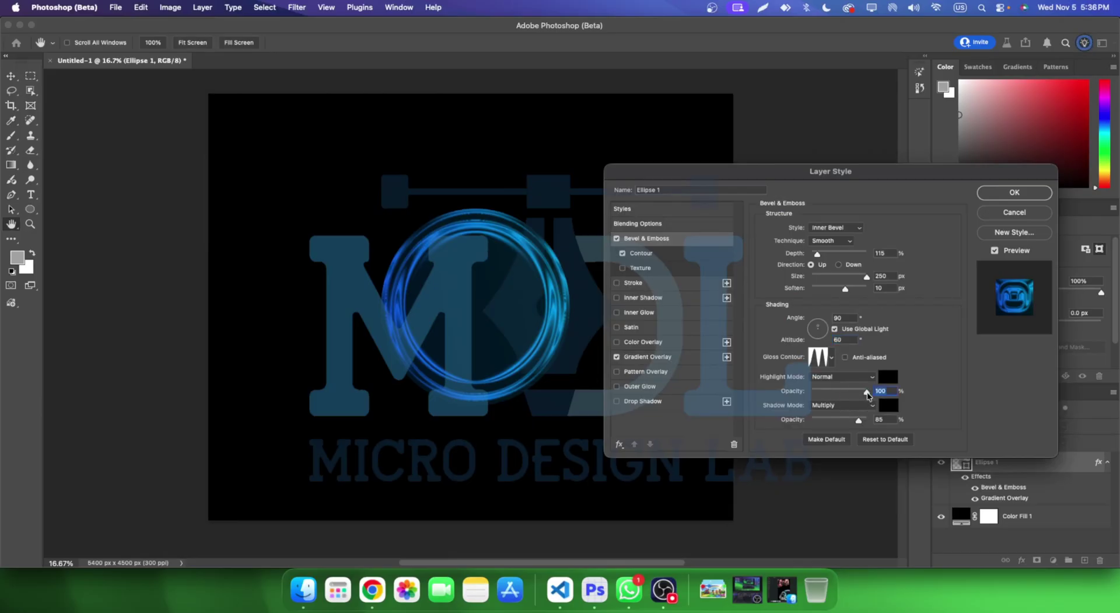
mouse_move(842, 392)
left_mouse_down()
mouse_move(867, 391)
mouse_move(837, 420)
mouse_move(867, 433)
mouse_move(855, 434)
left_mouse_up()
left_click(851, 391)
- Pick a blue-to-purple Gradient Overlay preset, apply the style, and nudge the ring slightly
left_click(656, 358)
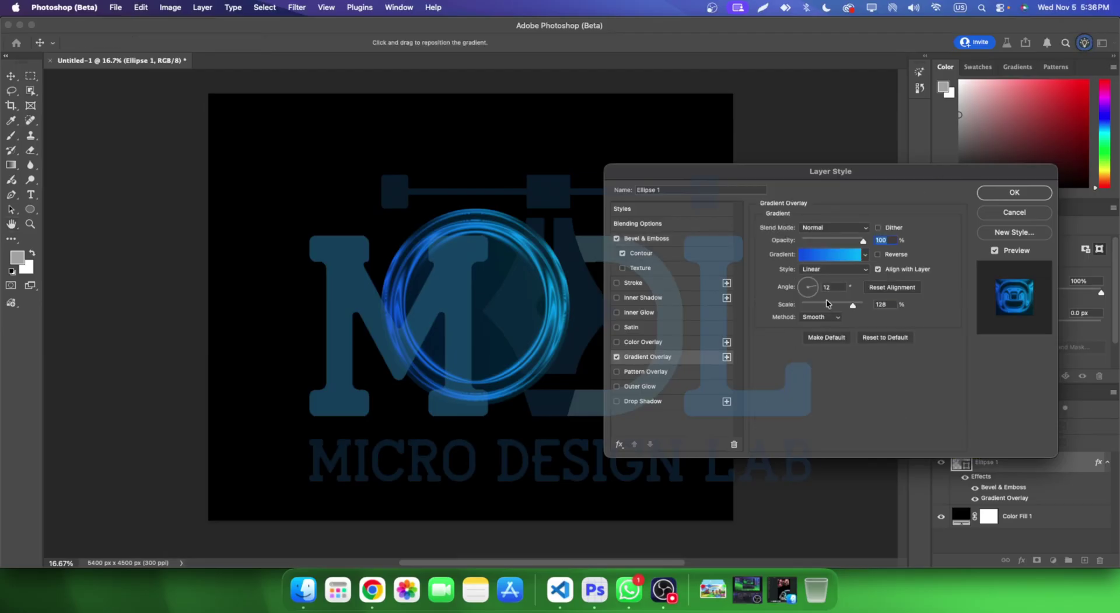
left_click(868, 255)
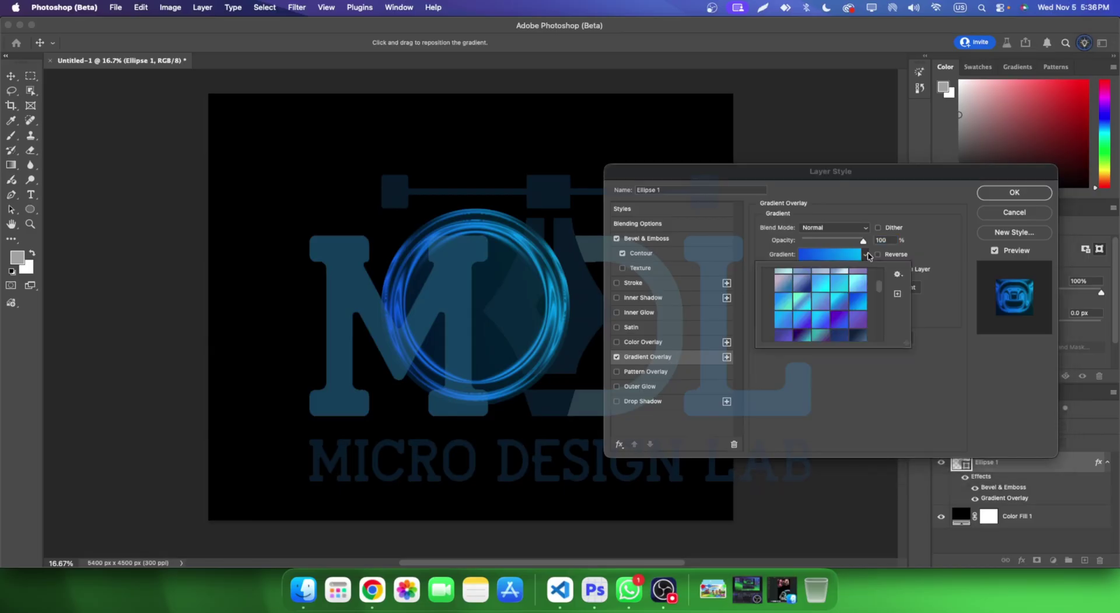
left_click(843, 318)
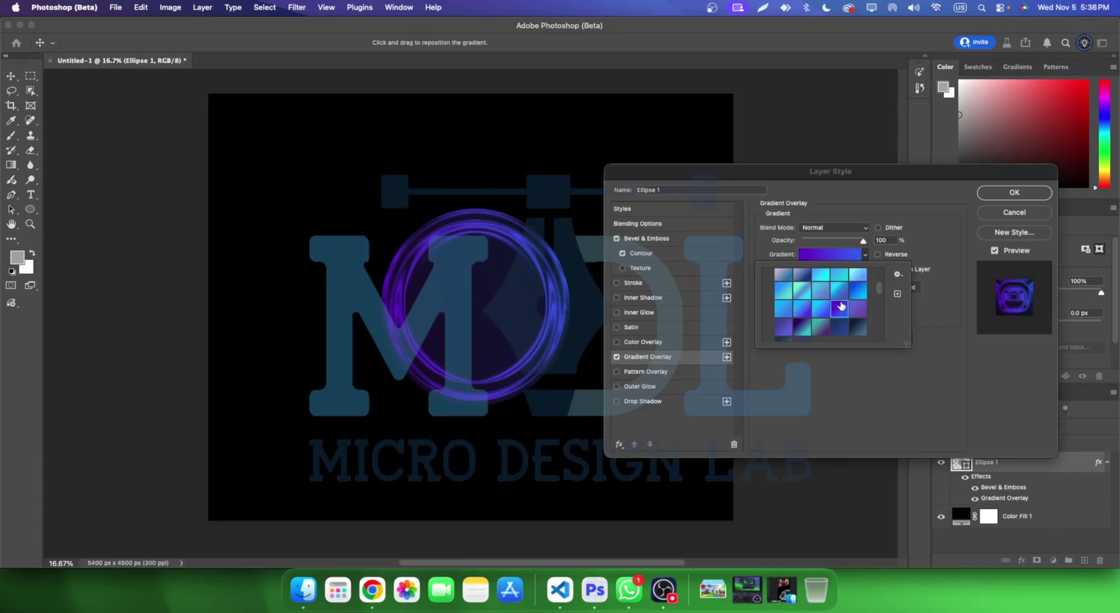
left_click(997, 198)
left_click_drag(508, 315, 503, 320)
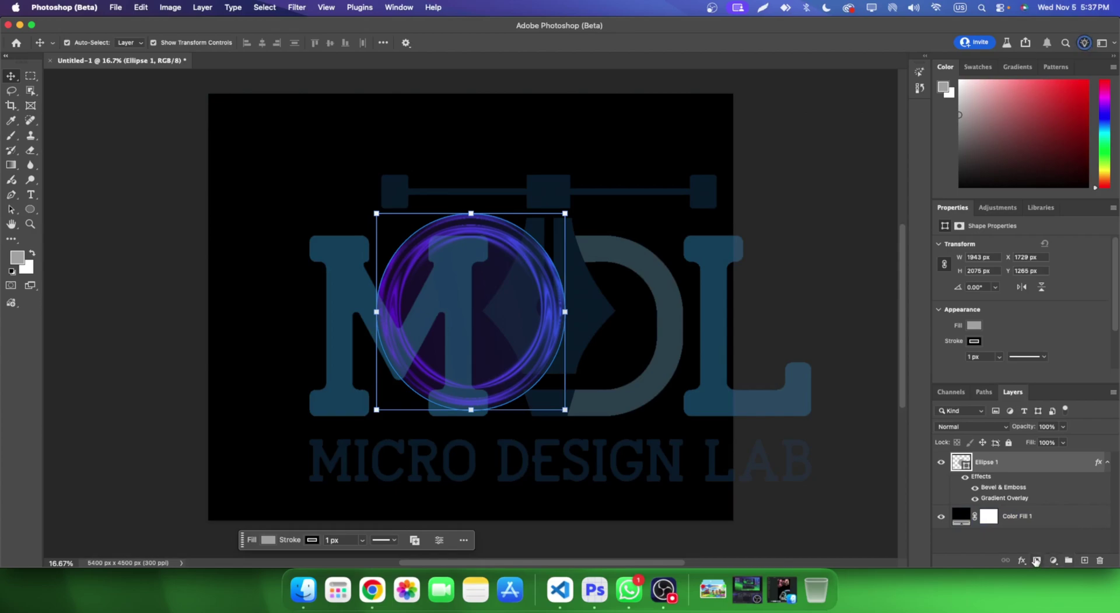
- Add a layer mask to Ellipse 1, brush a trial stroke on it, then undo
left_click(1036, 560)
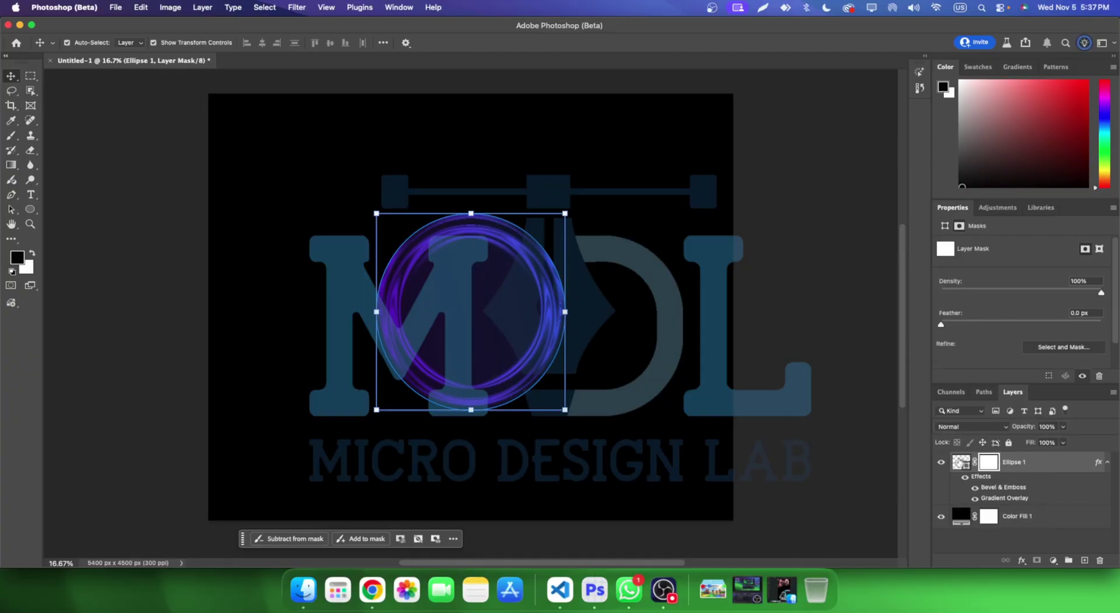
left_click(958, 461)
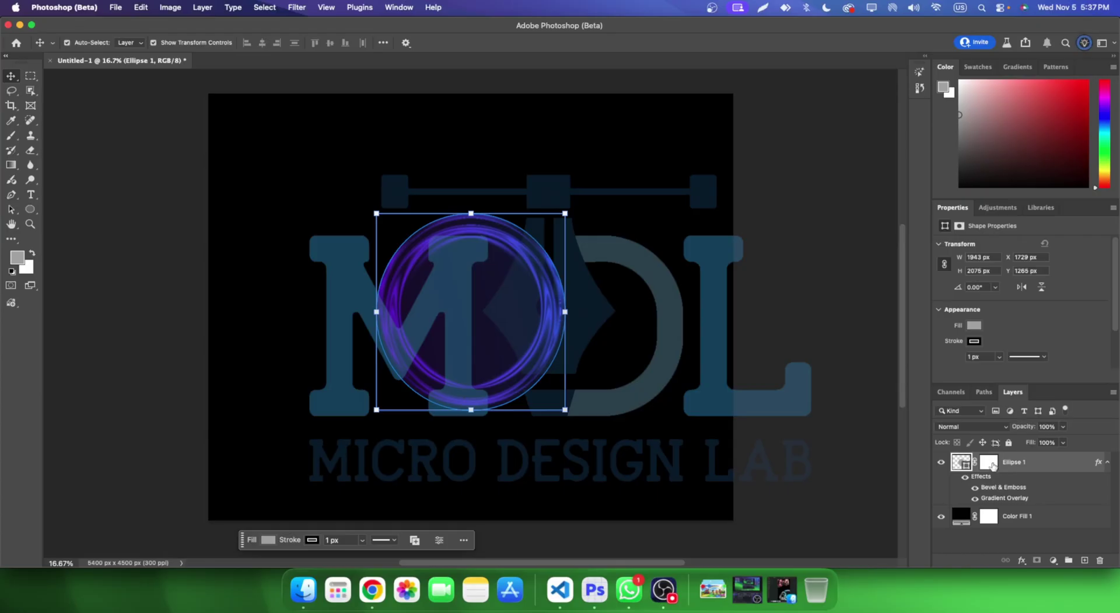
left_click(990, 463)
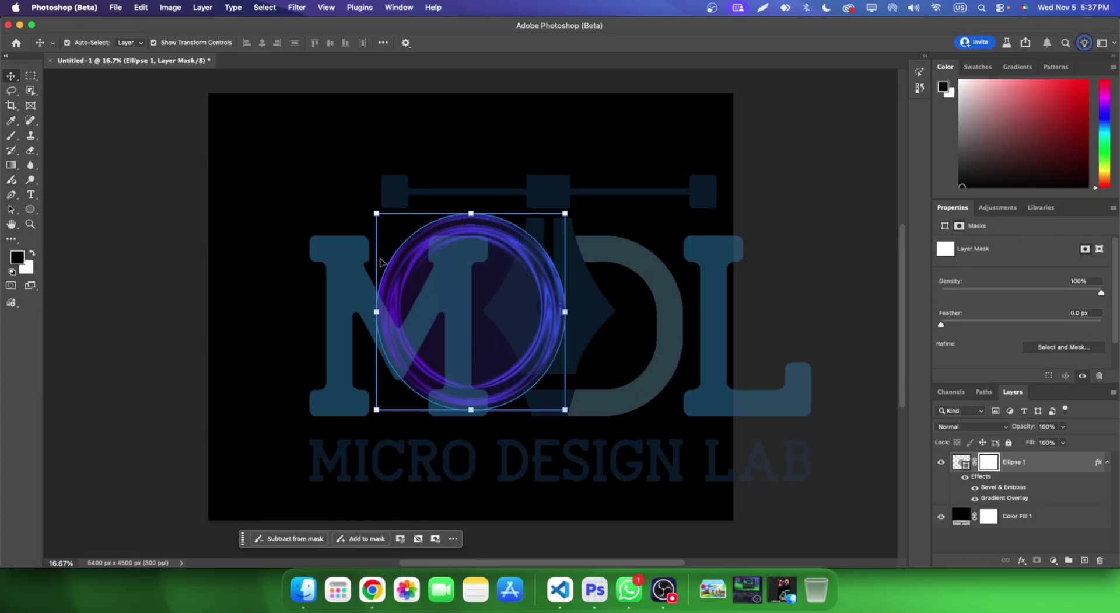
left_click(10, 137)
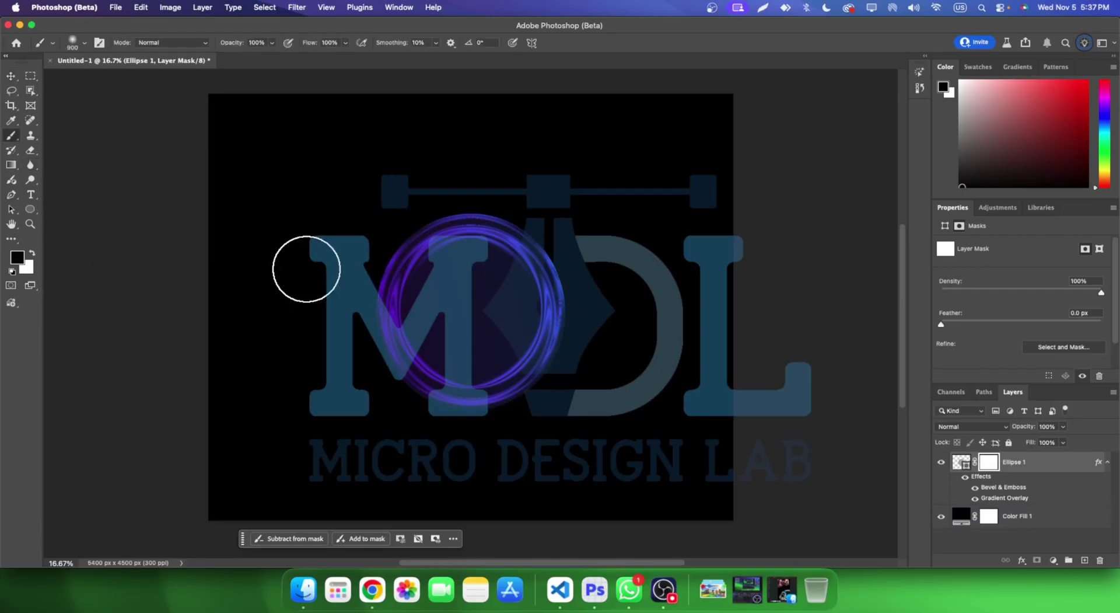
mouse_move(515, 215)
left_mouse_down()
mouse_move(529, 205)
mouse_move(537, 253)
left_mouse_up()
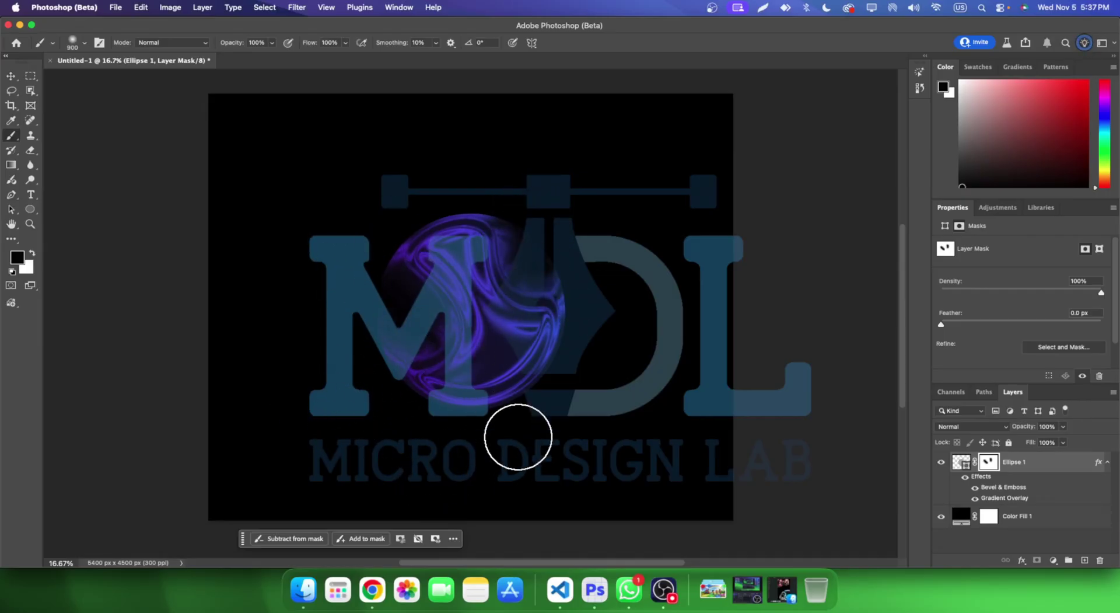
key("super+z")
key("super+z")
- With default black and 63% brush smoothing, paint over the ring's lower-left strands on the mask
left_click(962, 462)
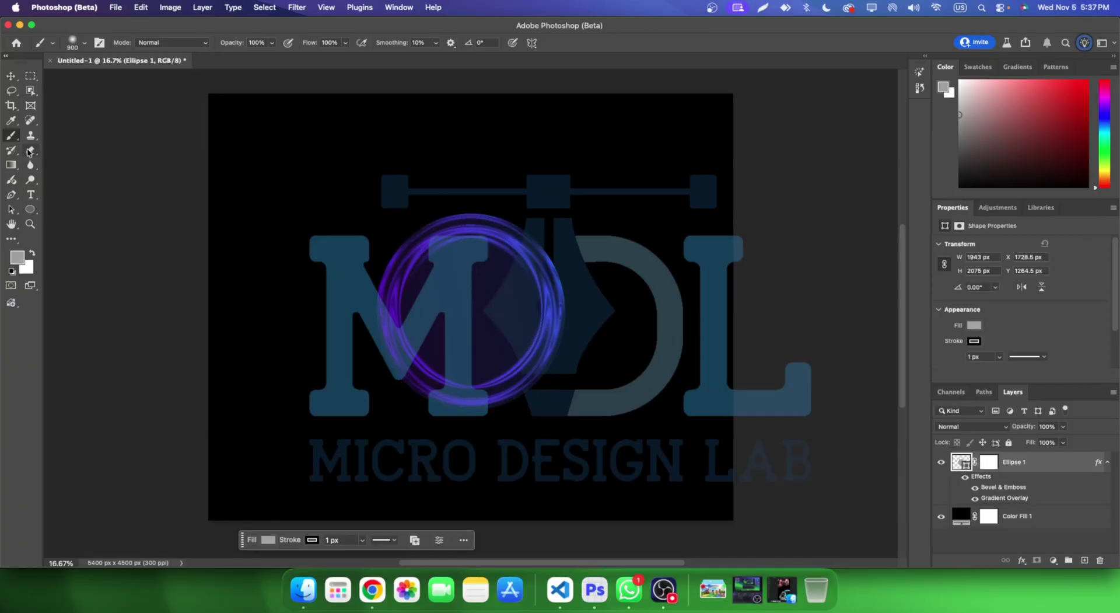
key("super+backslash")
key("d")
left_click(436, 45)
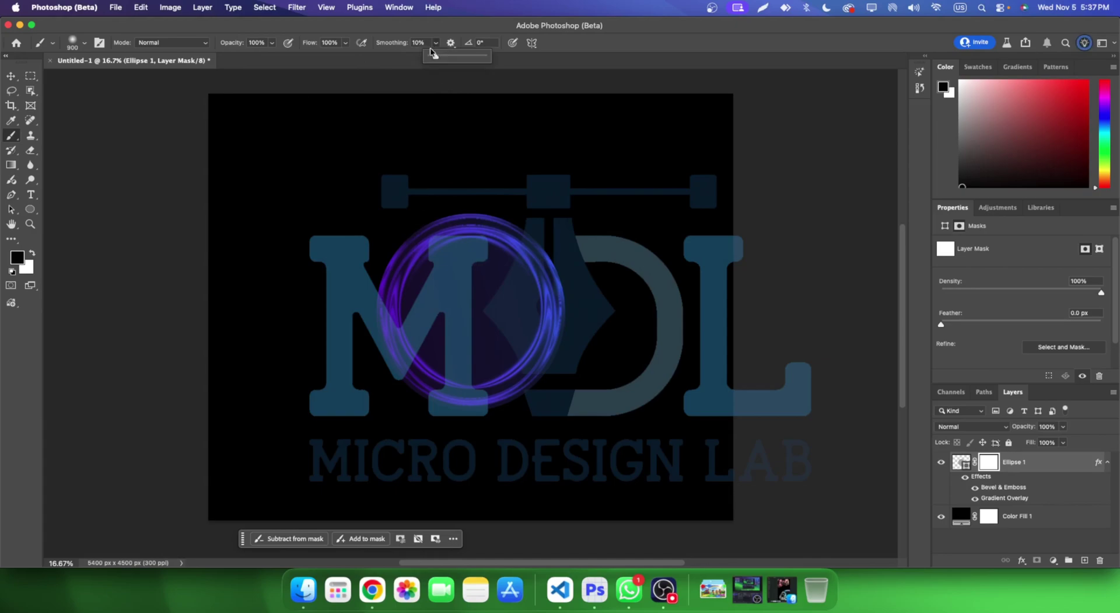
left_click_drag(436, 56, 466, 69)
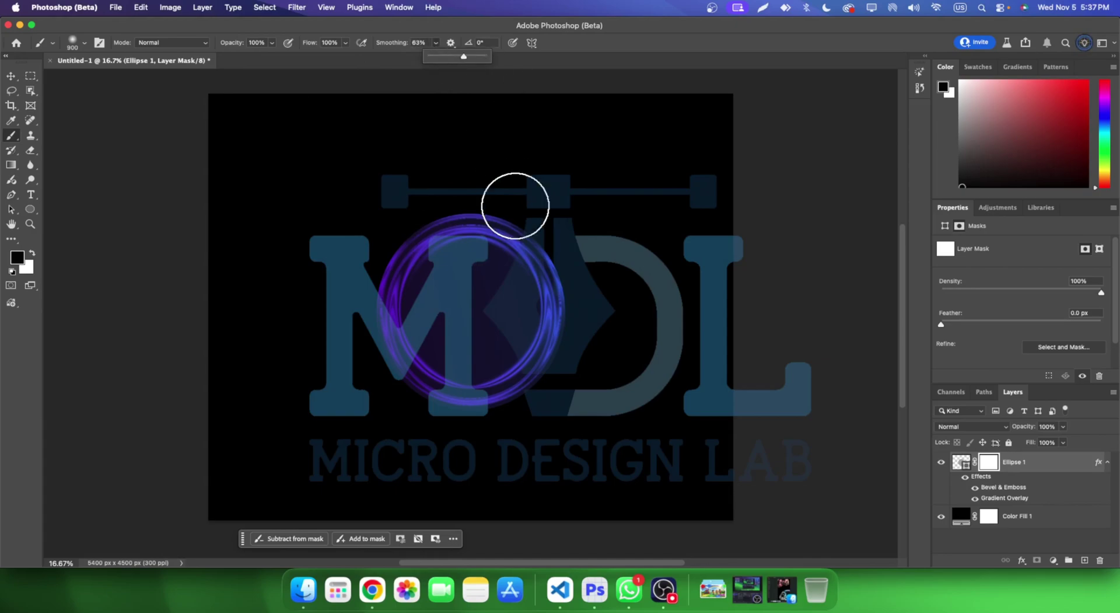
mouse_move(515, 200)
left_mouse_down()
mouse_move(500, 295)
mouse_move(573, 238)
mouse_move(481, 227)
mouse_move(607, 275)
mouse_move(445, 175)
mouse_move(625, 270)
mouse_move(513, 245)
mouse_move(387, 425)
mouse_move(358, 332)
mouse_move(493, 423)
mouse_move(413, 426)
mouse_move(376, 338)
mouse_move(340, 296)
mouse_move(345, 238)
mouse_move(385, 390)
mouse_move(341, 254)
left_mouse_up()
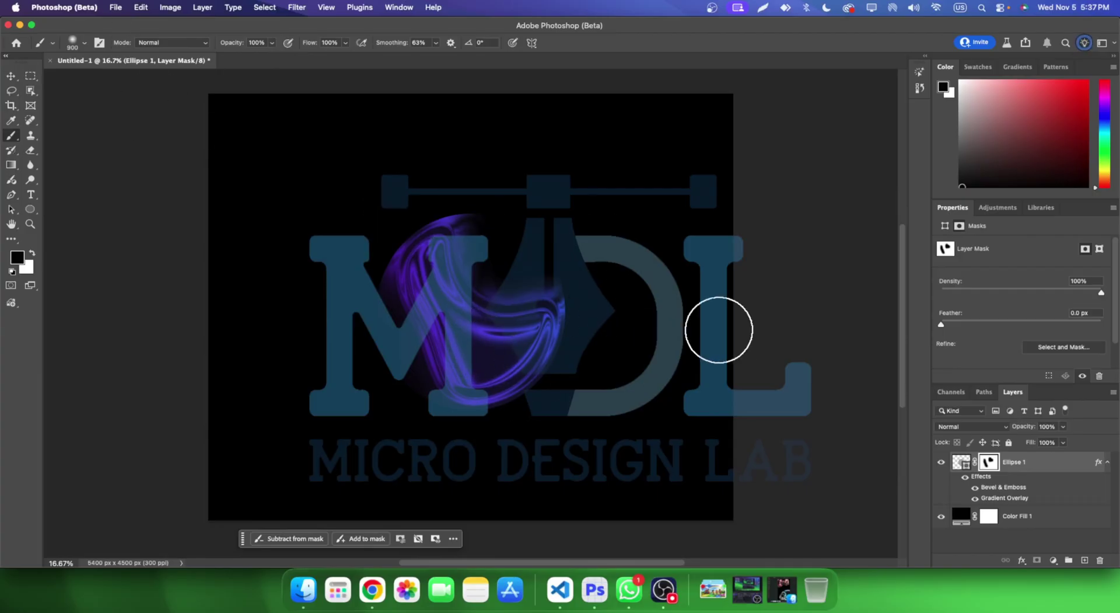
key("ctrl+z")
key("ctrl+z")
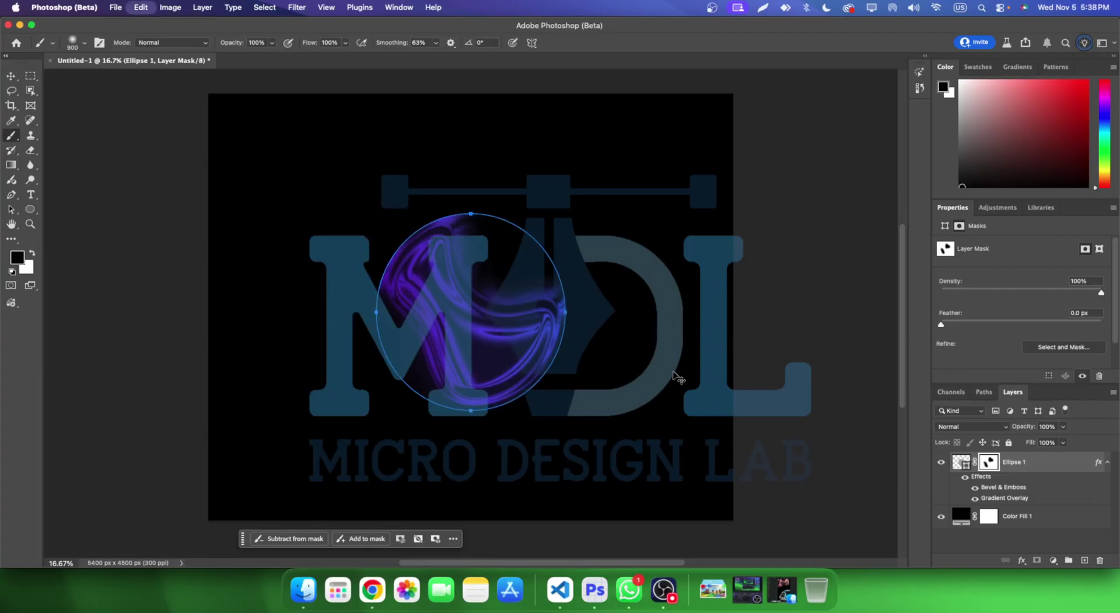
left_click_drag(432, 356, 460, 275)
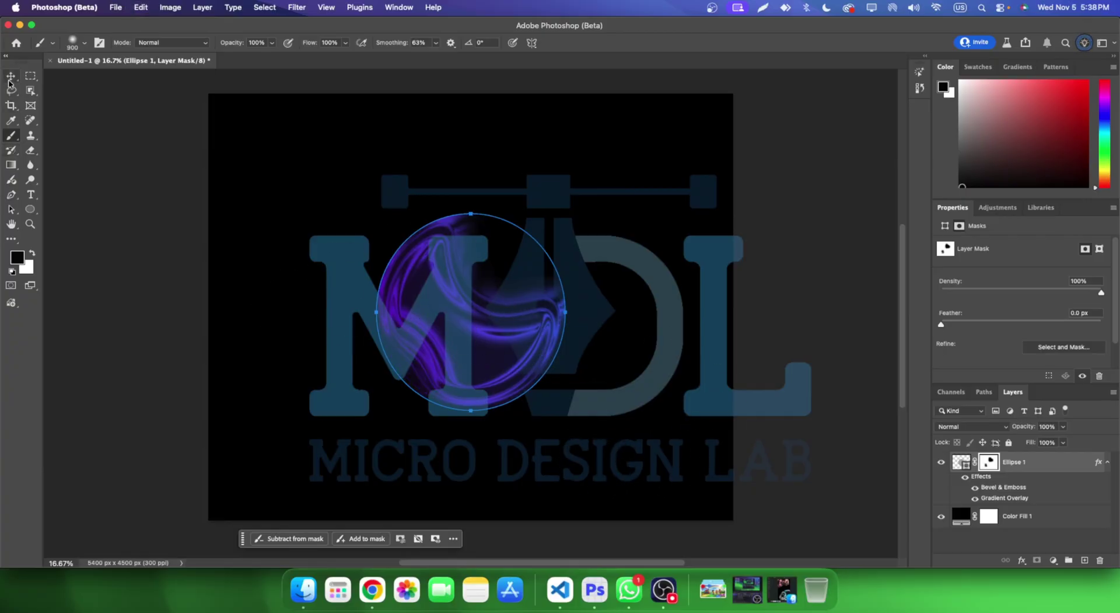
- Warp the masked swirl, stretching it left, right, down and up-right into a larger blob
key("ctrl+t")
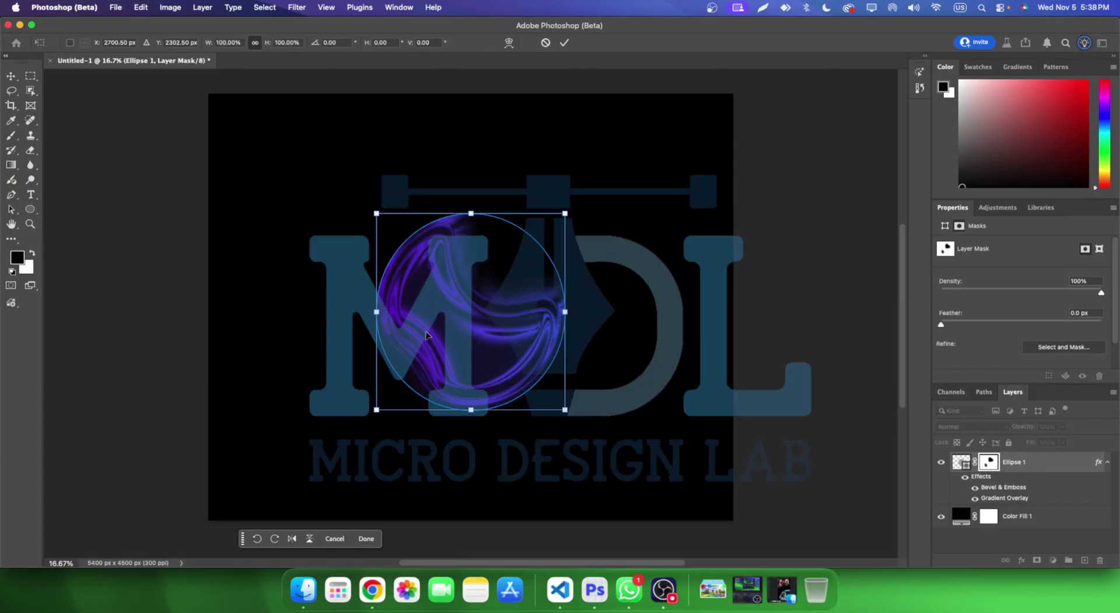
right_click(470, 311)
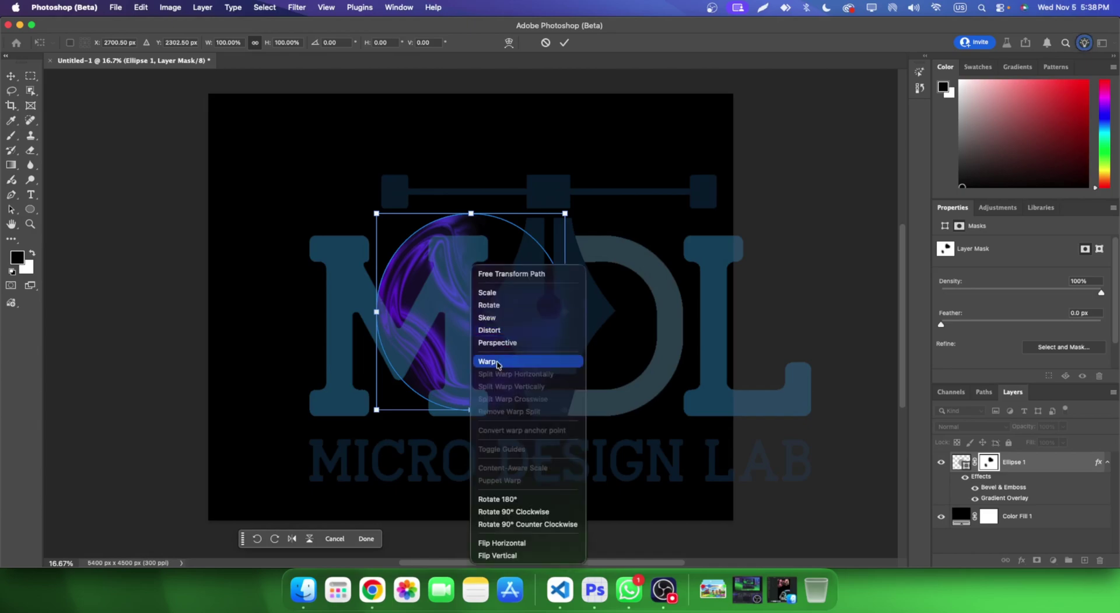
left_click(498, 362)
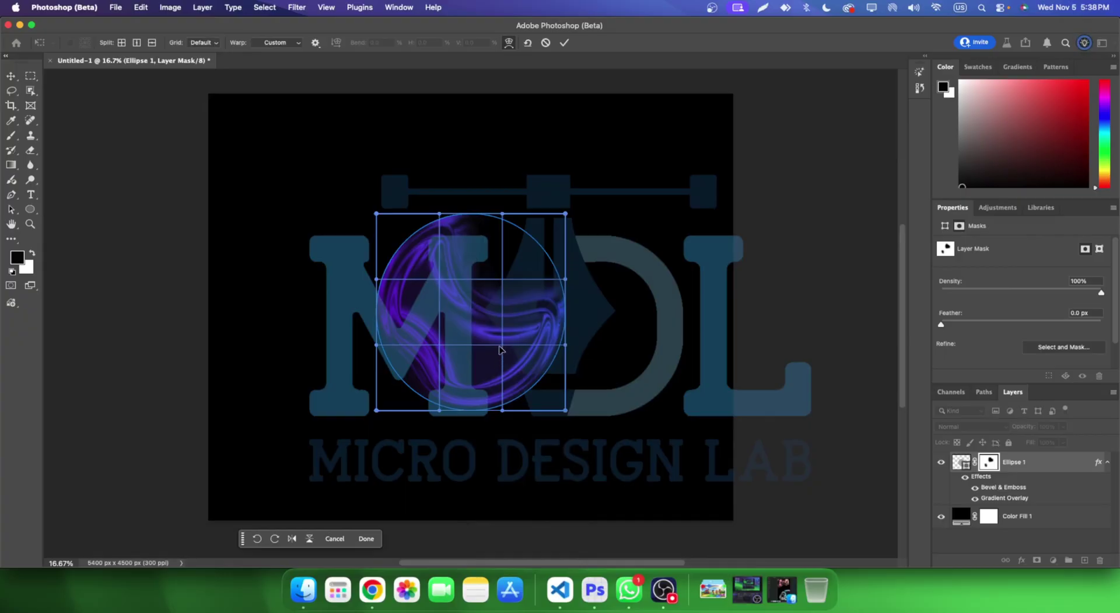
left_click_drag(502, 349, 475, 319)
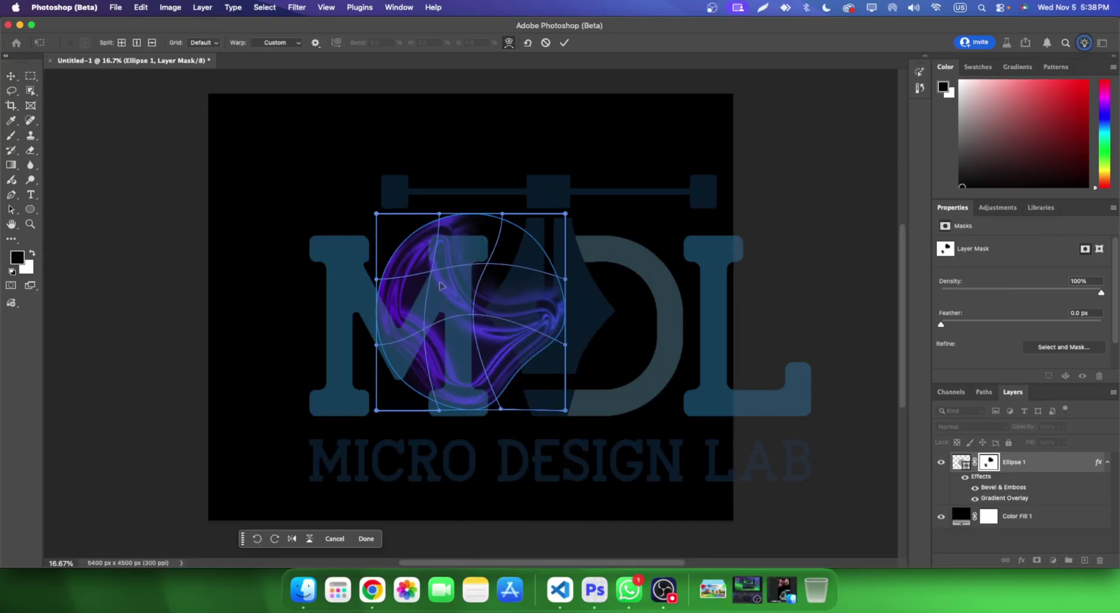
mouse_move(432, 274)
left_mouse_down()
mouse_move(415, 255)
mouse_move(281, 290)
left_mouse_up()
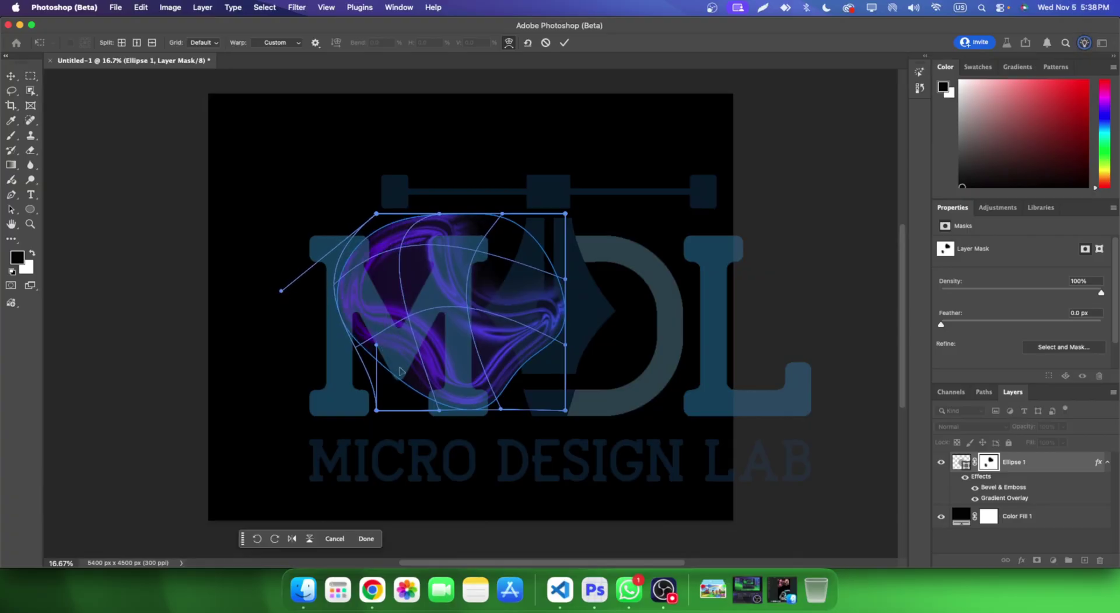
left_click(375, 411)
left_click_drag(376, 345, 298, 374)
left_click_drag(501, 409, 536, 517)
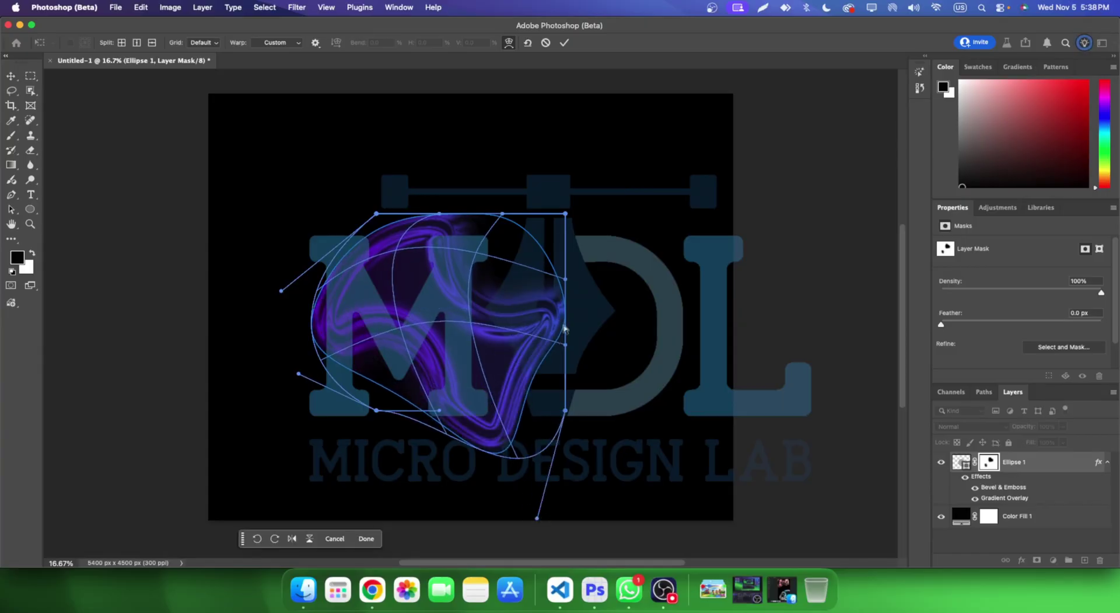
left_click_drag(566, 280, 671, 272)
left_click_drag(565, 214, 625, 142)
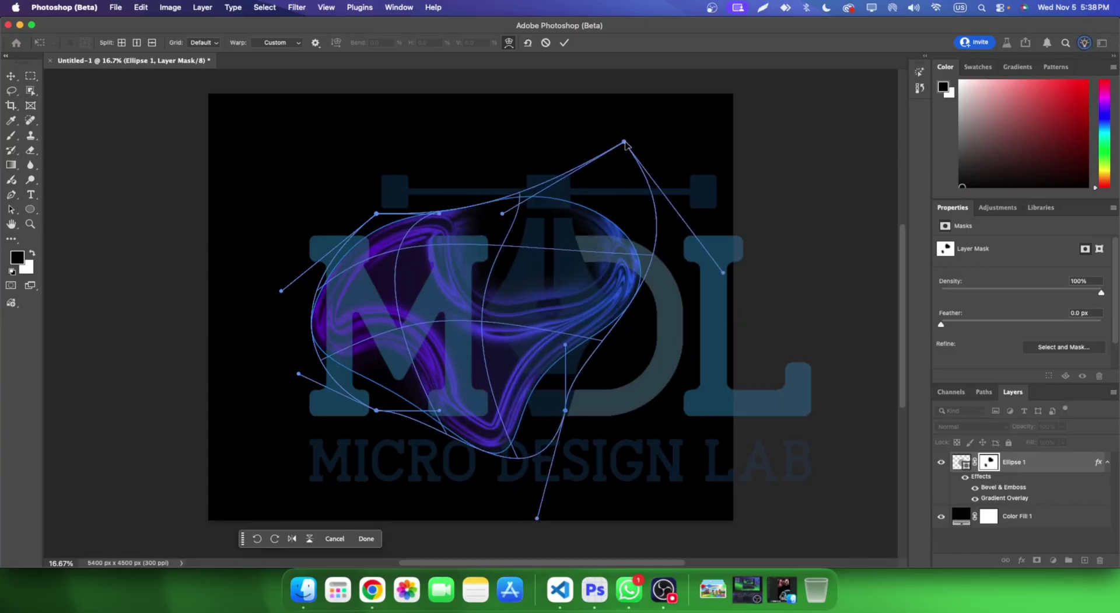
- Commit the warp and select the Ellipse 1 swirl layer
key("Return")
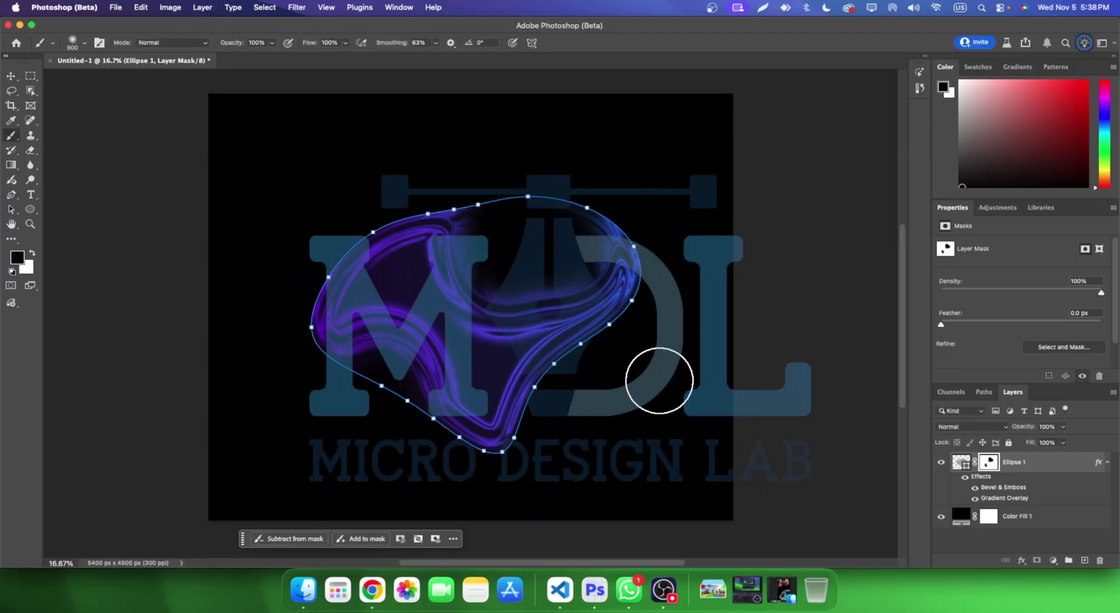
key("v")
left_click(577, 363)
scroll(576, 363, "down", 1)
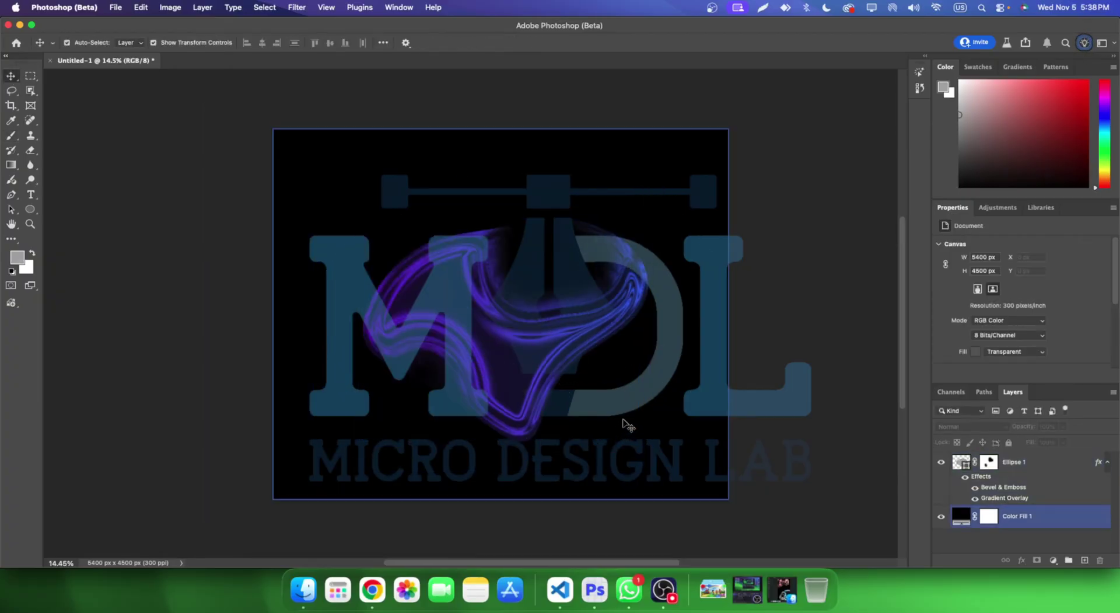
left_click(505, 315)
scroll(532, 321, "up", 10)
scroll(532, 321, "down", 10)
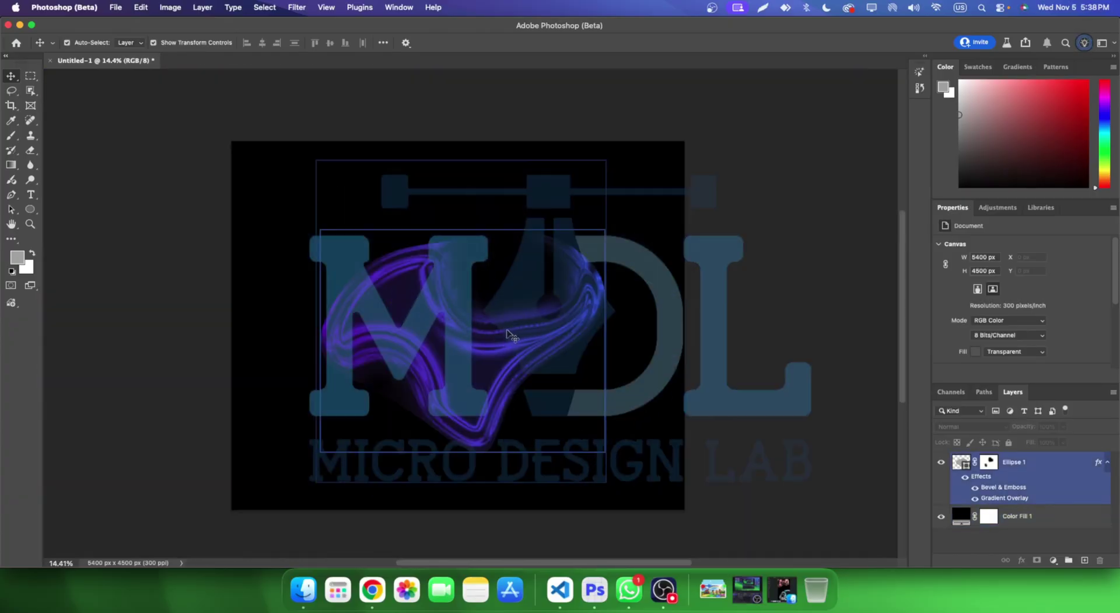
scroll(523, 328, "up", 5)
scroll(437, 330, "up", 3)
scroll(507, 347, "up", 2)
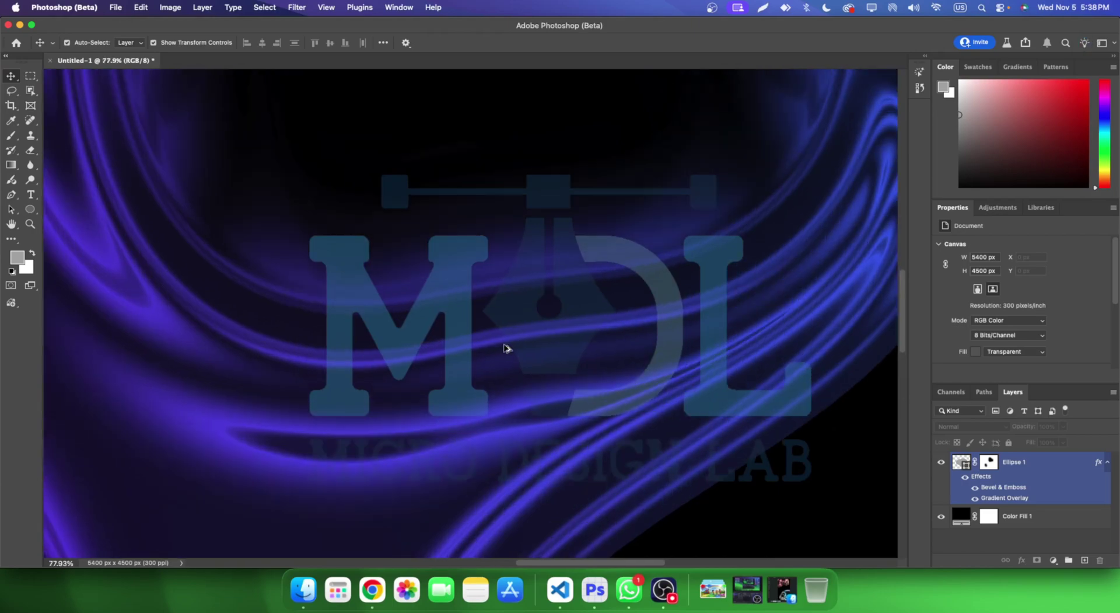
scroll(553, 349, "up", 2)
scroll(551, 347, "down", 3)
scroll(551, 344, "down", 2)
scroll(551, 345, "down", 2)
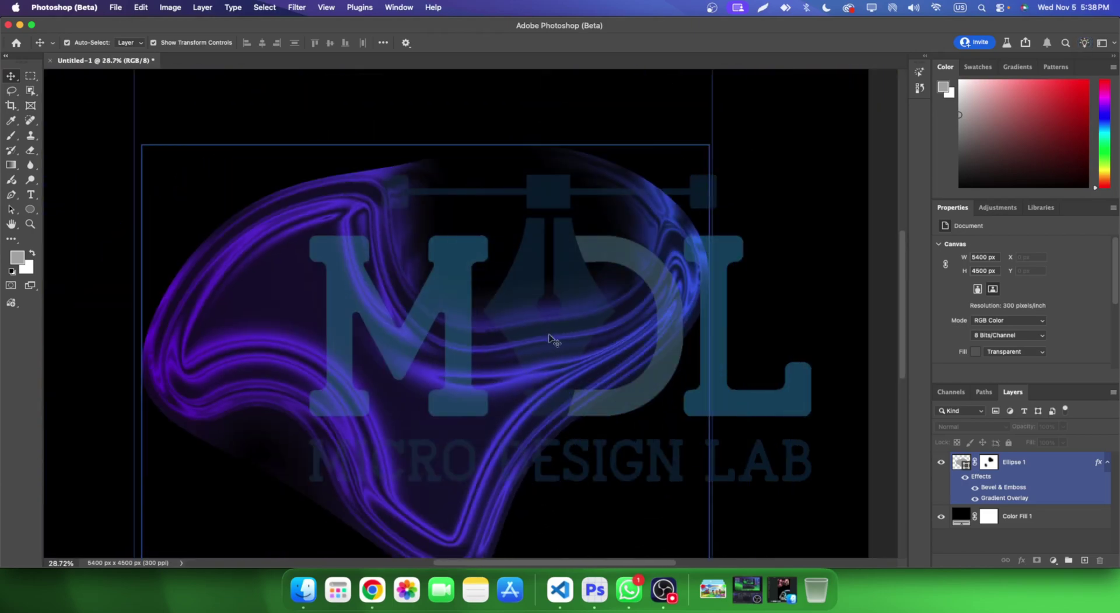
- Mask out the swirl's left and lower strands with a 400 px brush, then move it top-right
key("b")
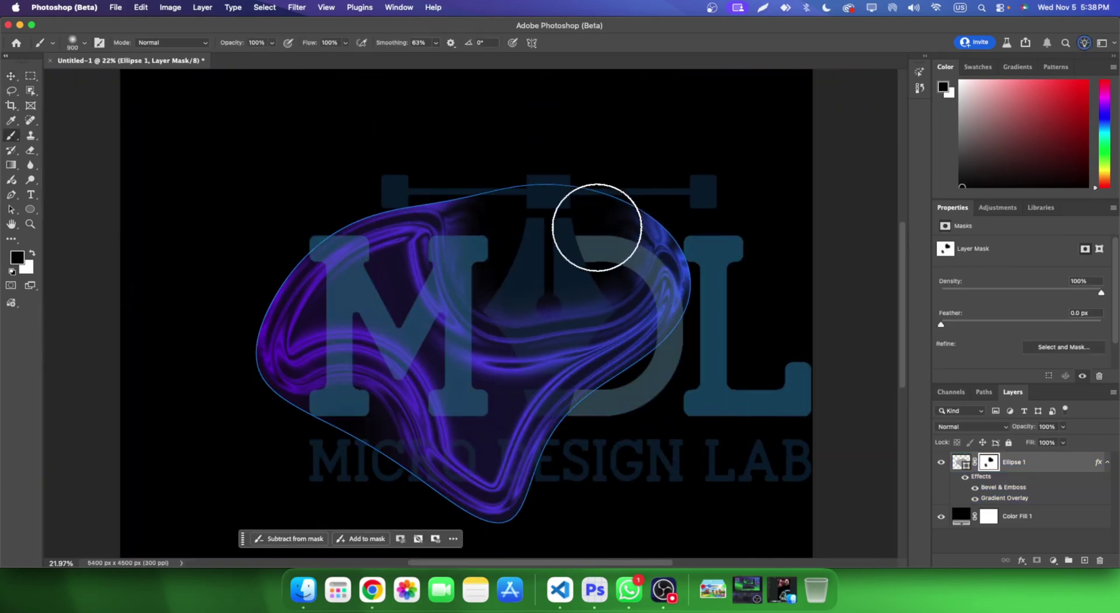
mouse_move(512, 261)
left_mouse_down()
mouse_move(508, 282)
mouse_move(368, 287)
left_mouse_up()
key("bracketleft")
key("bracketleft")
key("bracketleft")
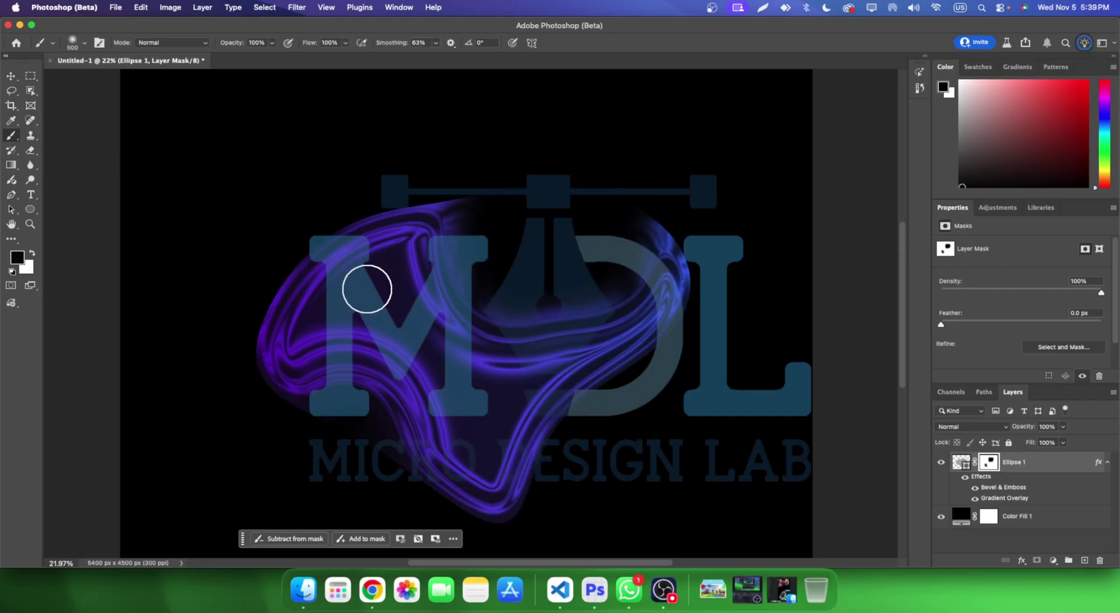
key("bracketleft")
key("super+z")
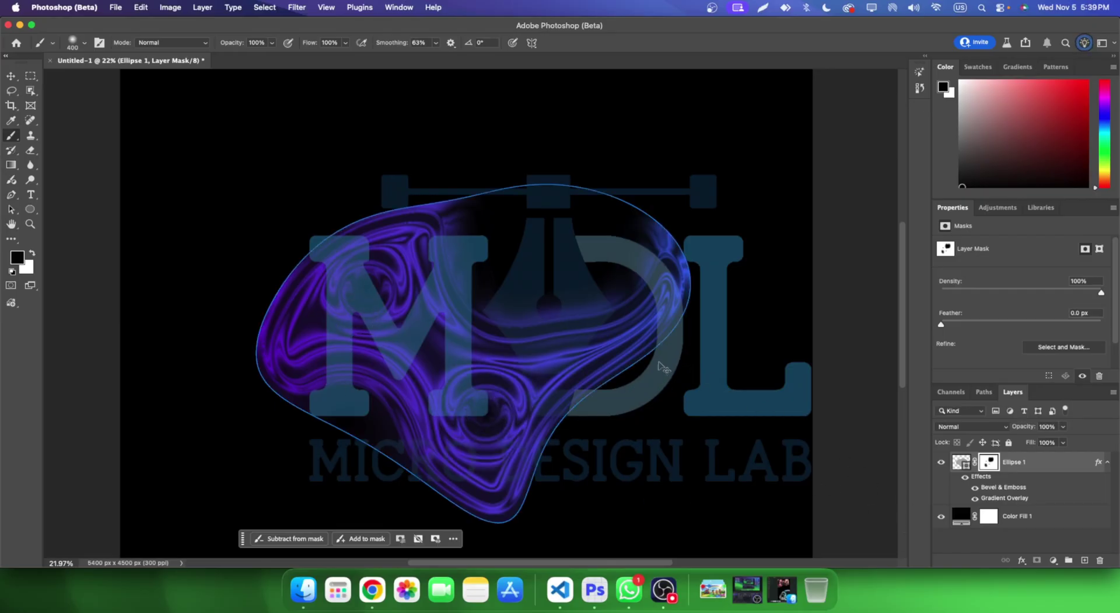
mouse_move(484, 433)
left_mouse_down()
mouse_move(450, 355)
mouse_move(387, 295)
mouse_move(321, 482)
left_mouse_up()
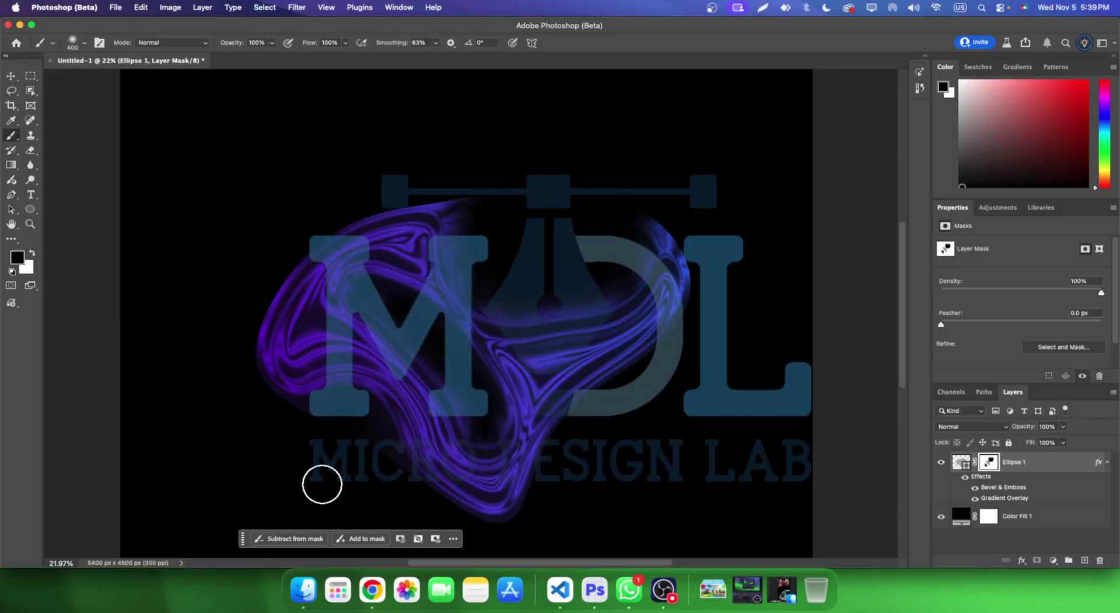
scroll(645, 354, "down", 5)
scroll(599, 370, "up", 5)
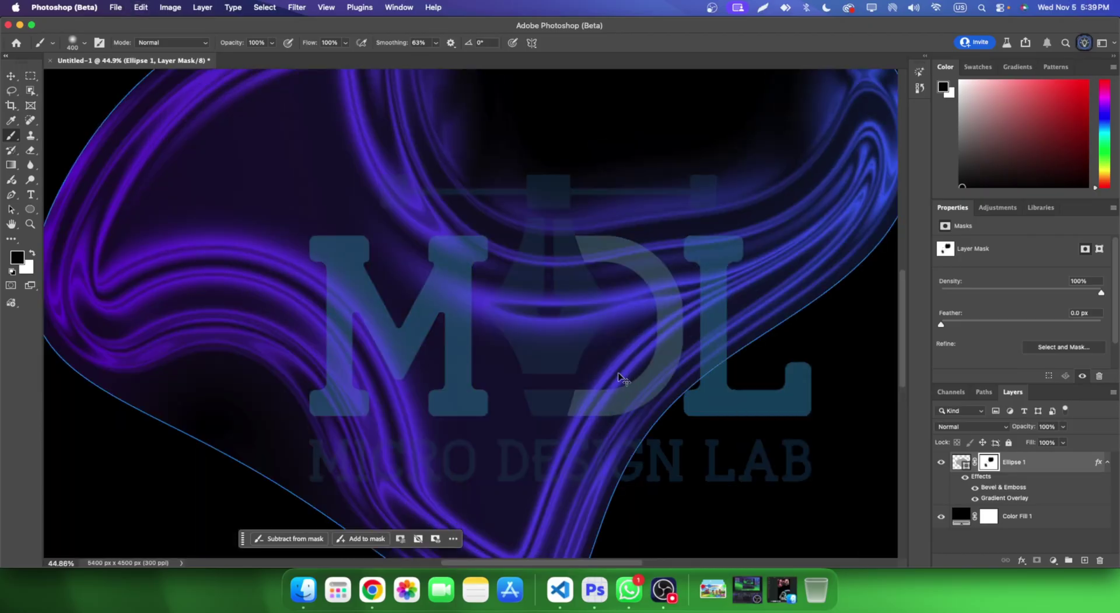
scroll(487, 332, "down", 4)
left_click(11, 76)
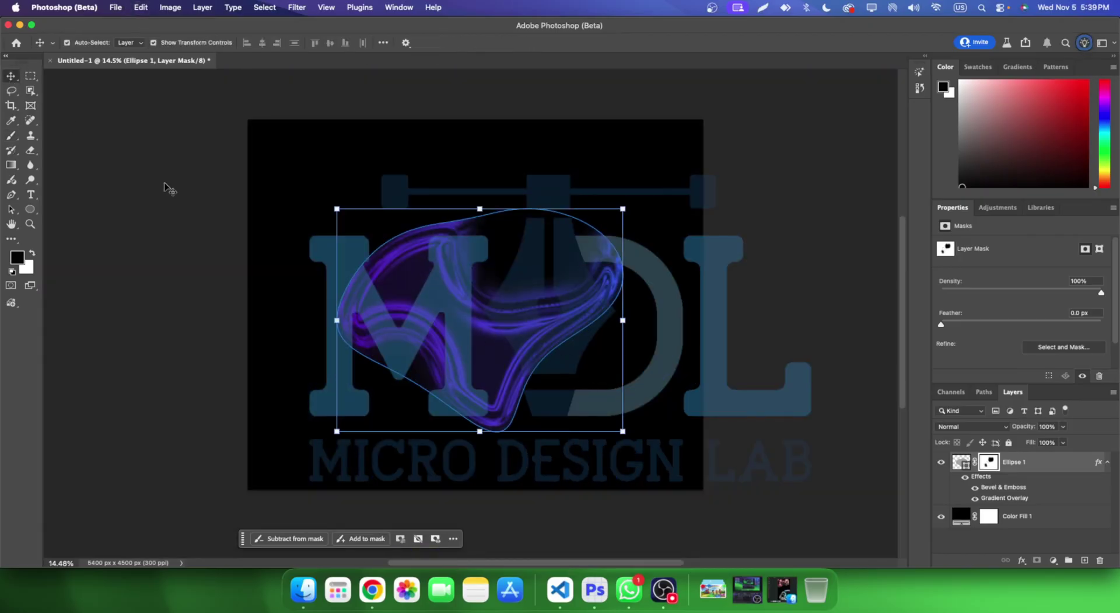
left_click_drag(509, 302, 724, 231)
- Draw a new star shape at the upper left and shift it down and right
left_click(769, 368)
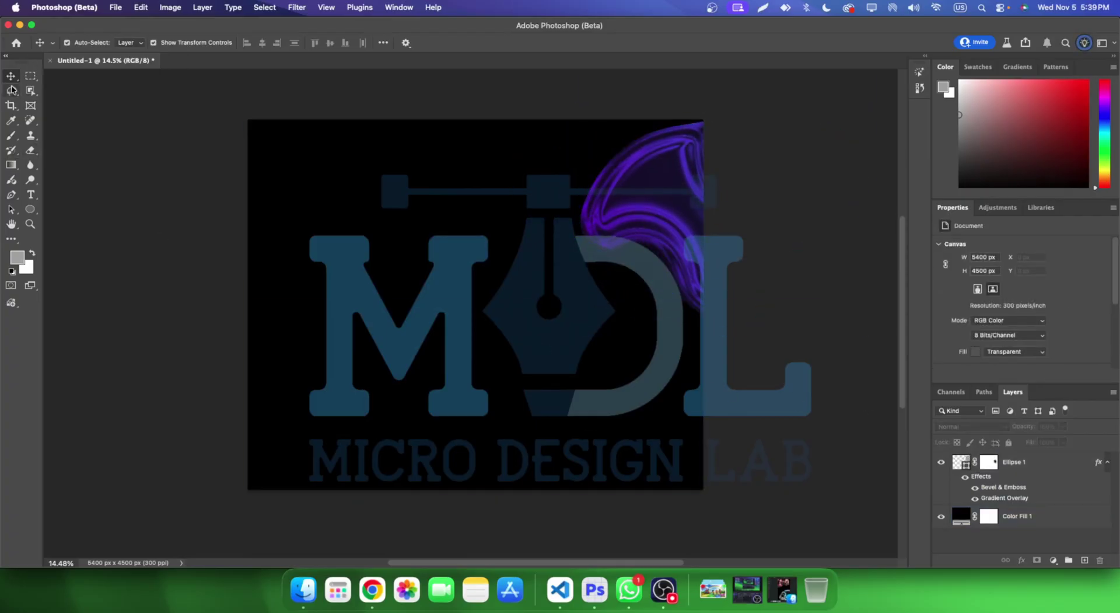
left_click(31, 210)
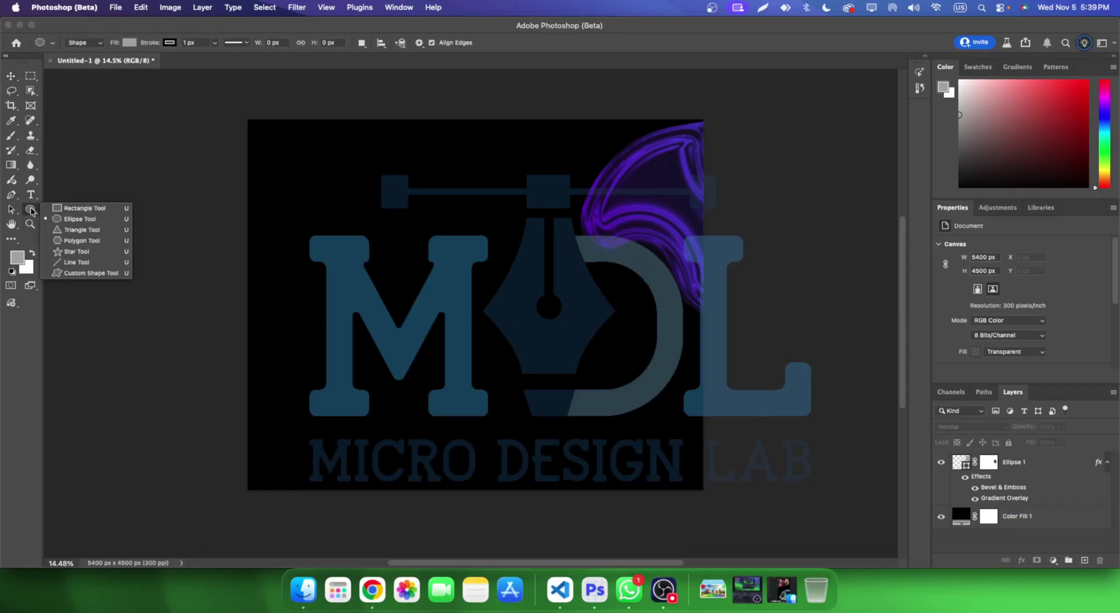
left_click(83, 251)
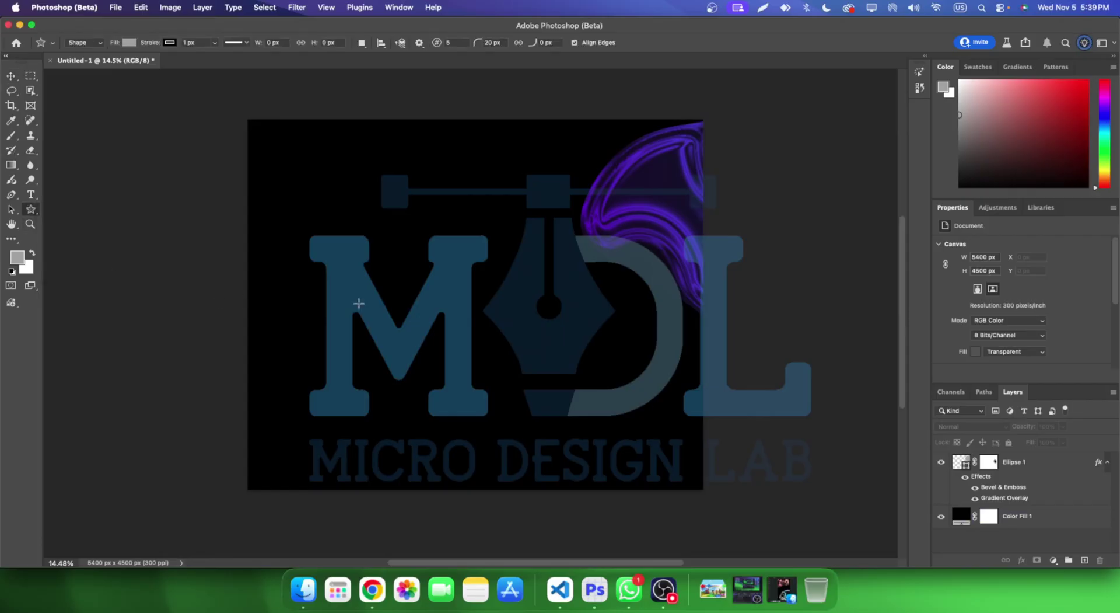
key("d")
left_click_drag(229, 124, 423, 304)
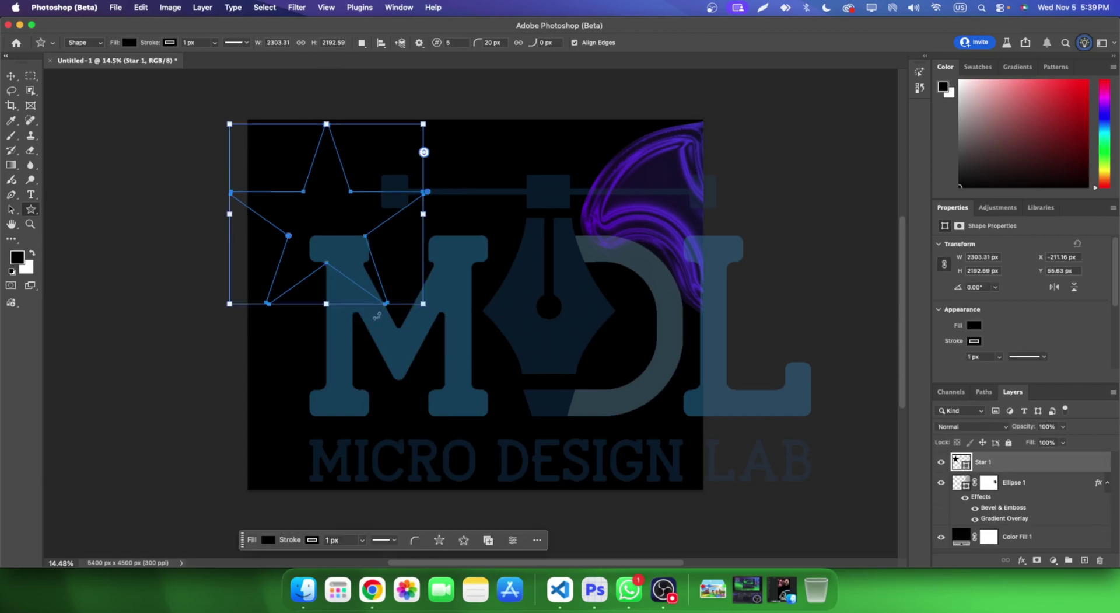
left_click(11, 75)
left_click_drag(327, 208, 380, 298)
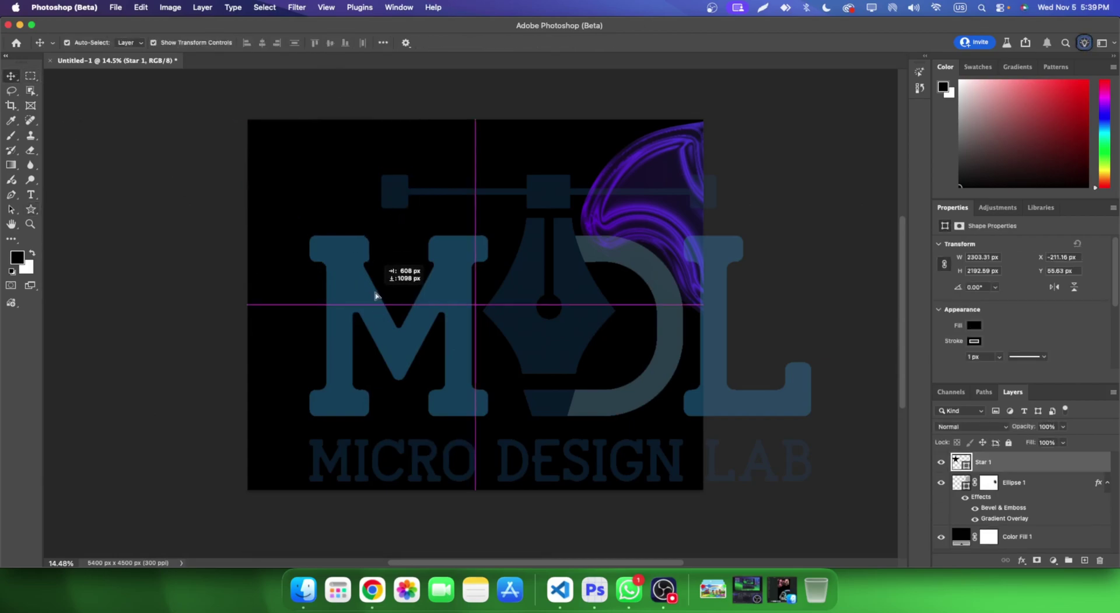
- Fill the star white and drag its handle to add more points
left_click(980, 326)
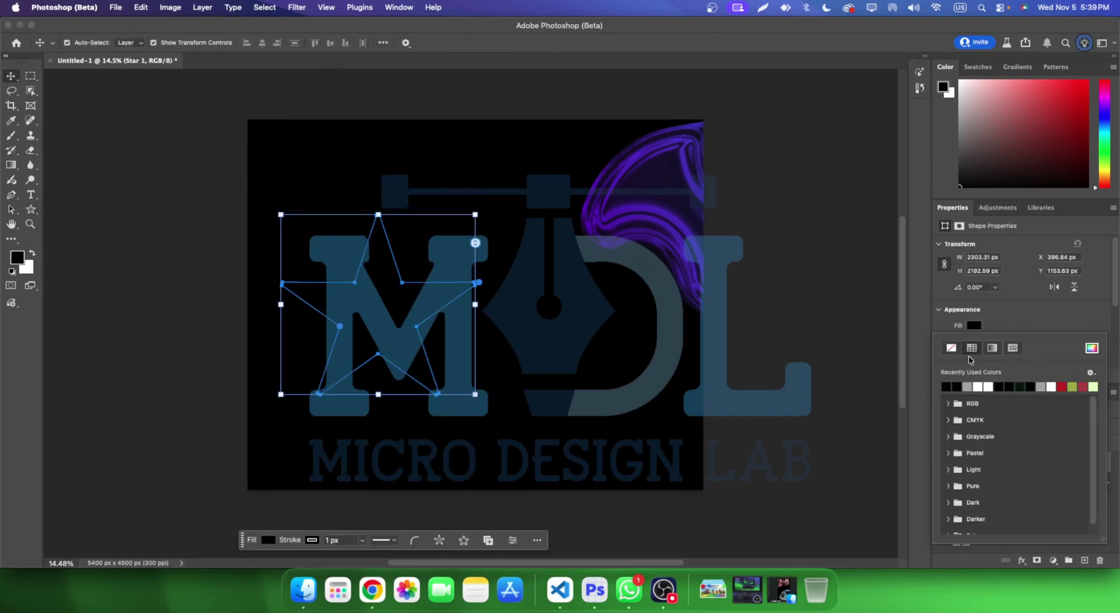
left_click(986, 385)
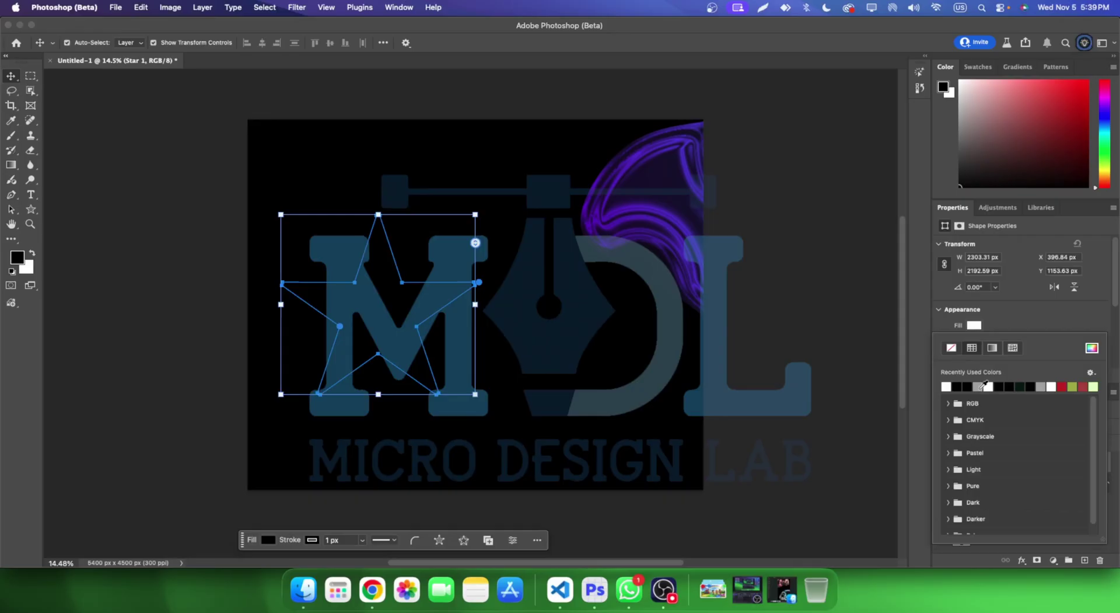
left_click(18, 76)
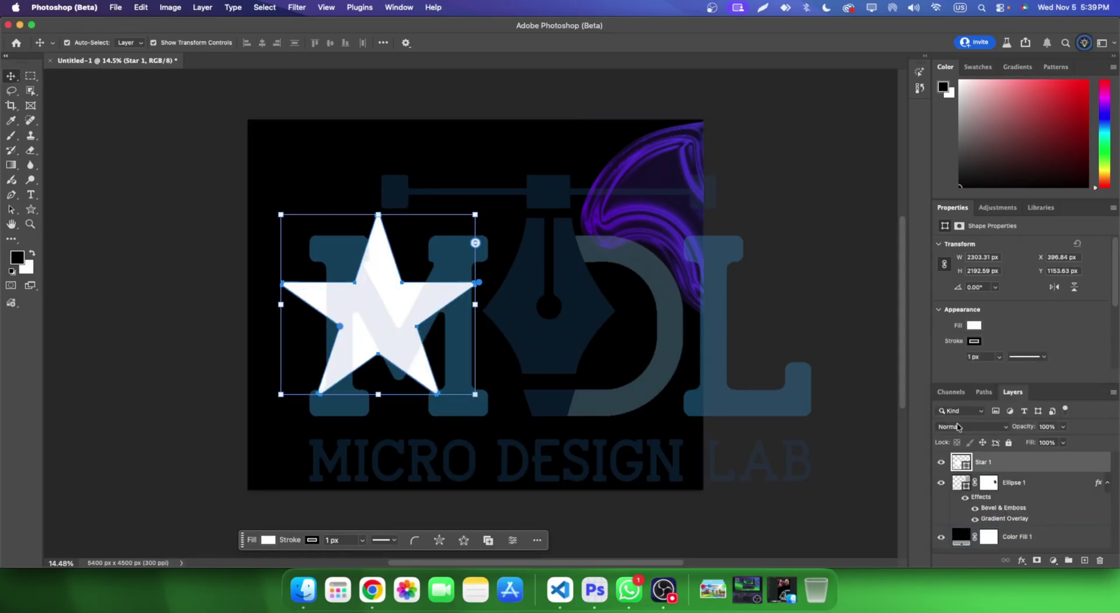
mouse_move(479, 282)
left_mouse_down()
mouse_move(492, 304)
mouse_move(494, 249)
left_mouse_up()
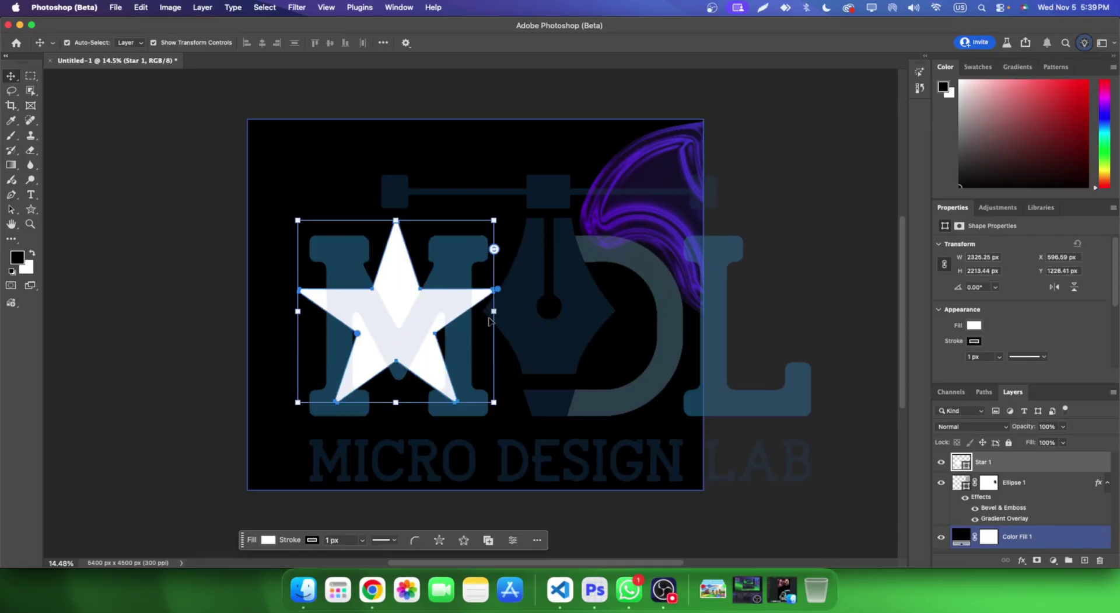
- In Star 1's Blending Options, enable Bevel & Emboss with Contour and a Gradient Overlay
left_click(1005, 466)
right_click(1014, 467)
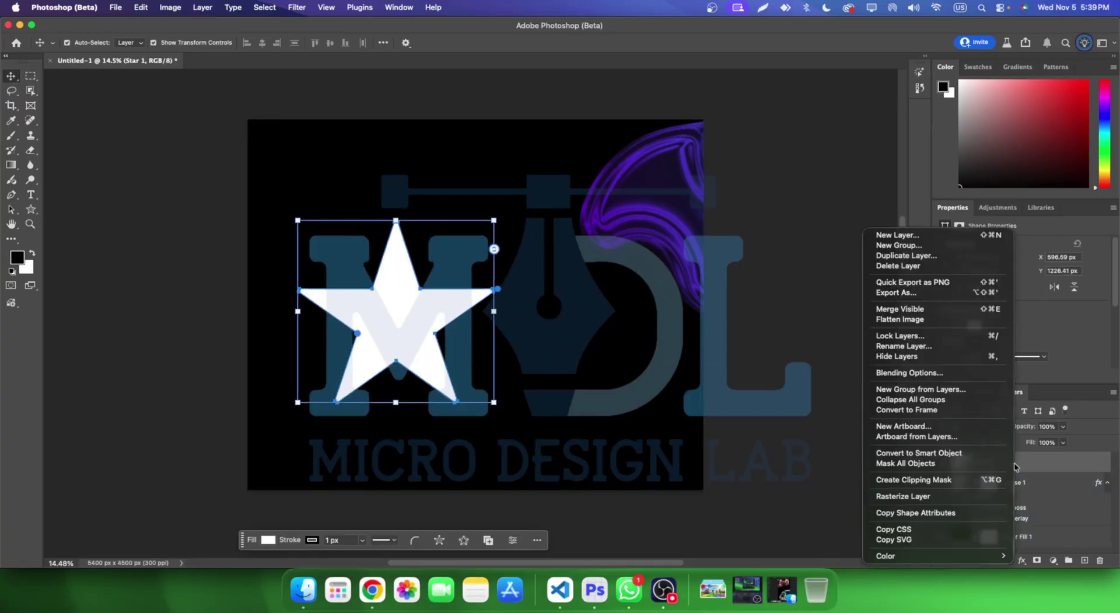
left_click(899, 374)
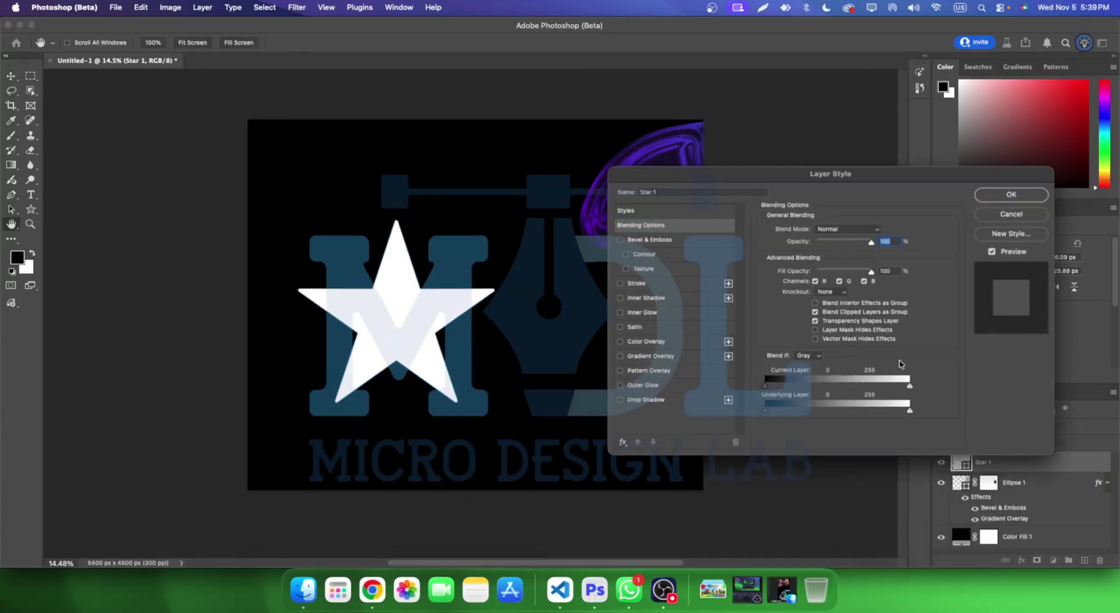
left_click(617, 239)
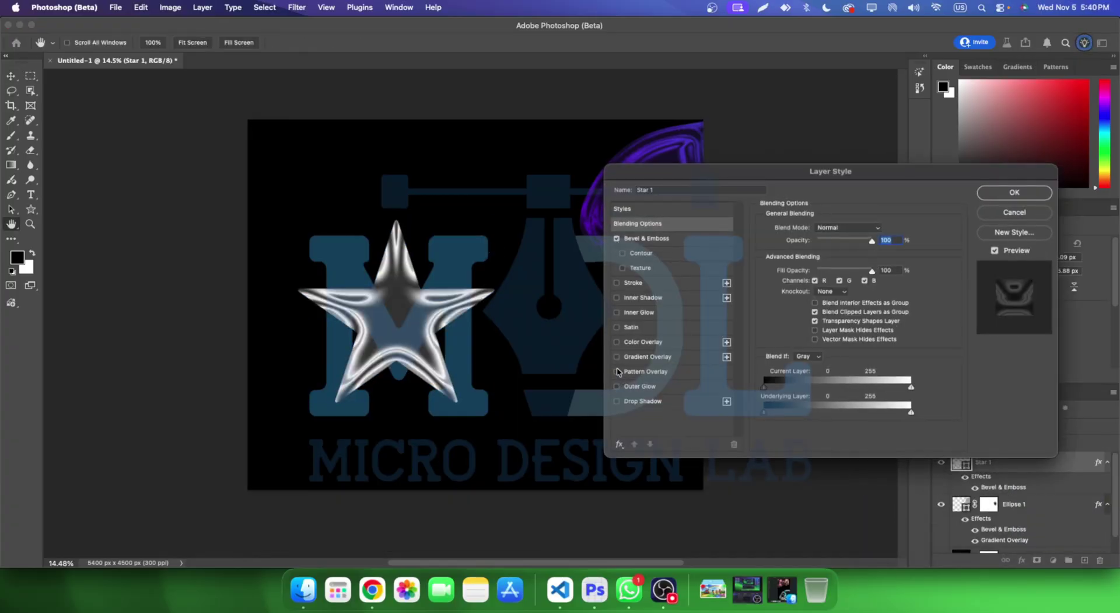
left_click(617, 357)
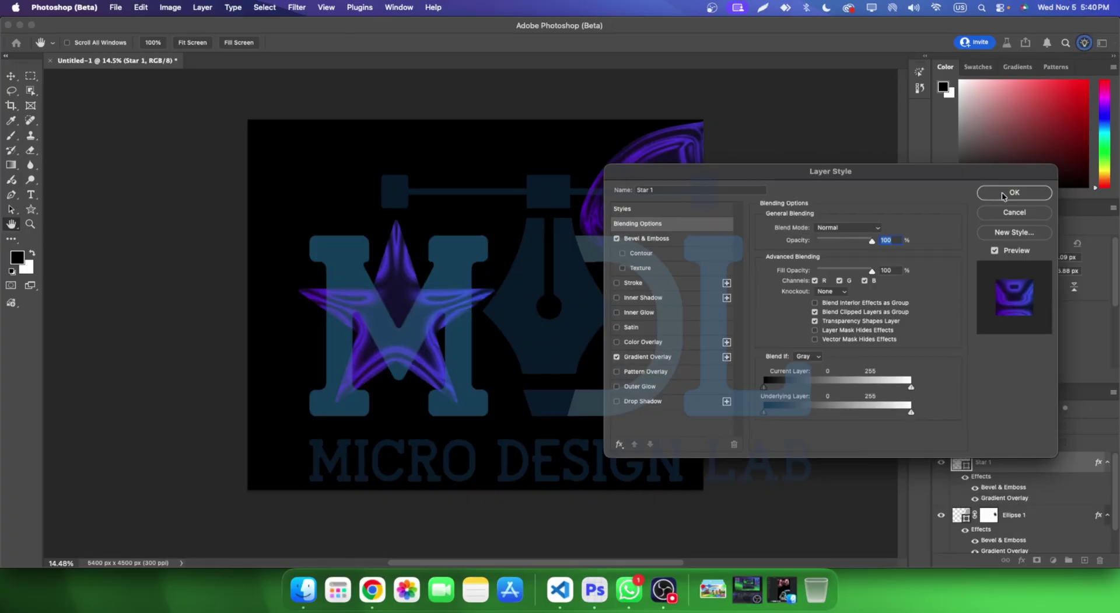
left_click(620, 254)
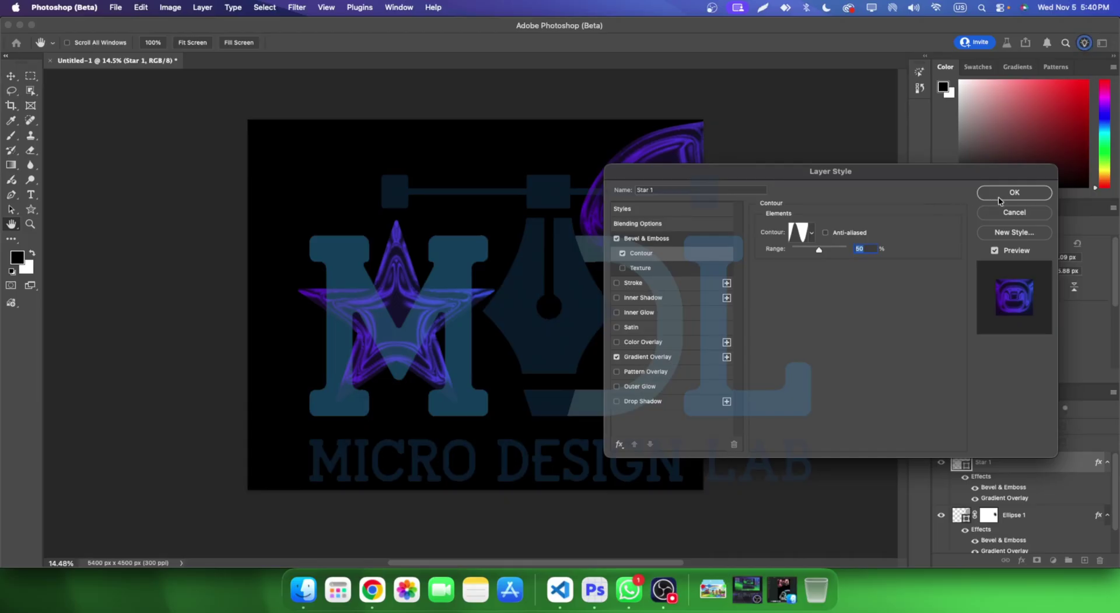
- Try the Pink_04, Pink_13, Pink_15 and Pink_17 presets on the Gradient Overlay
left_click(667, 360)
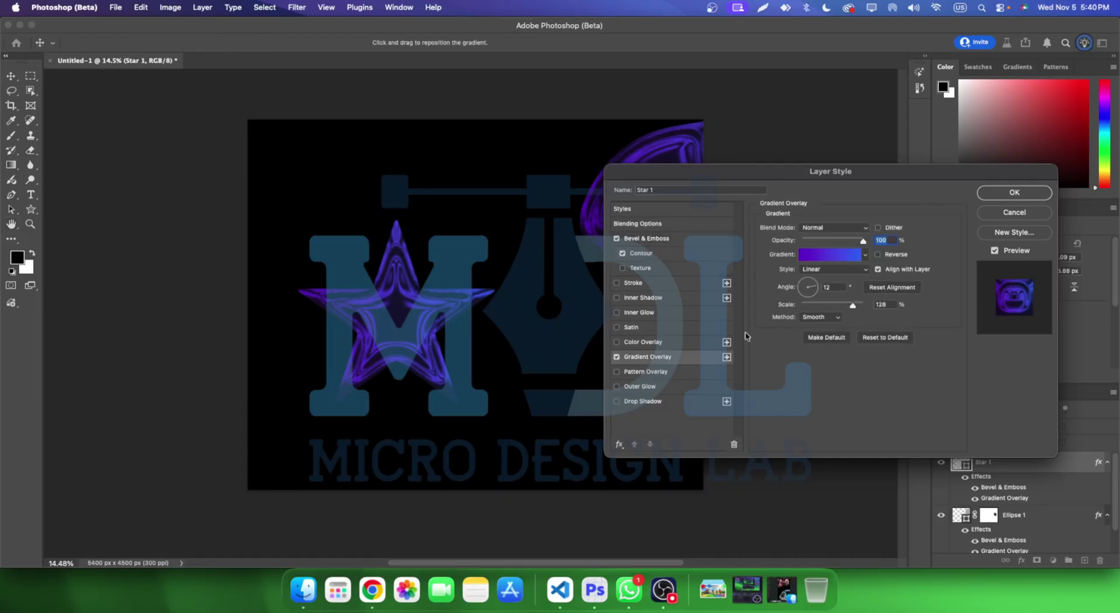
left_click(840, 254)
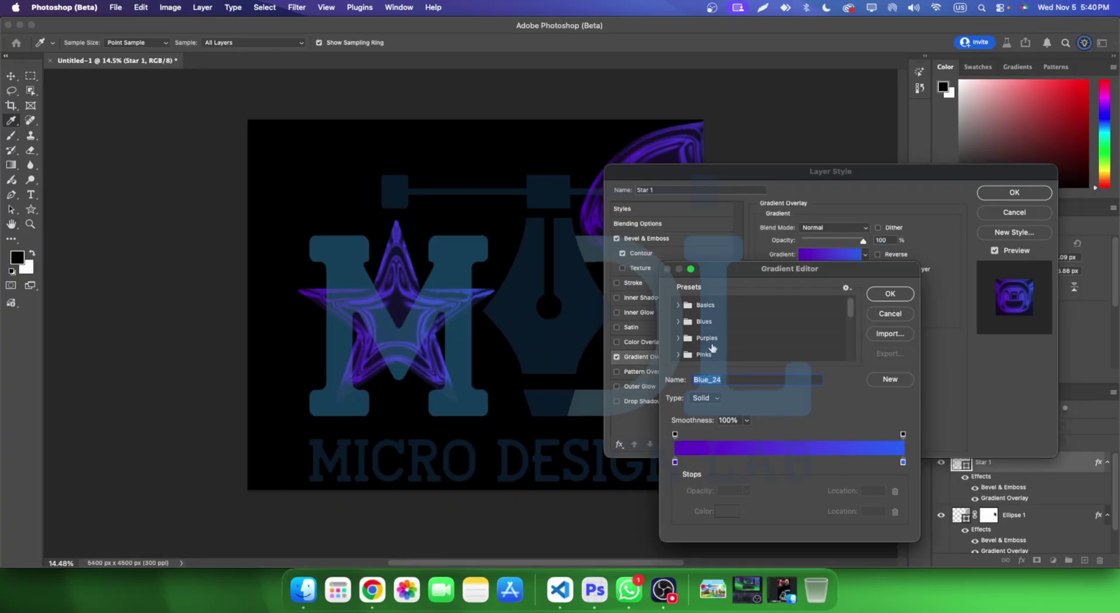
scroll(685, 344, "down", 2)
left_click(680, 320)
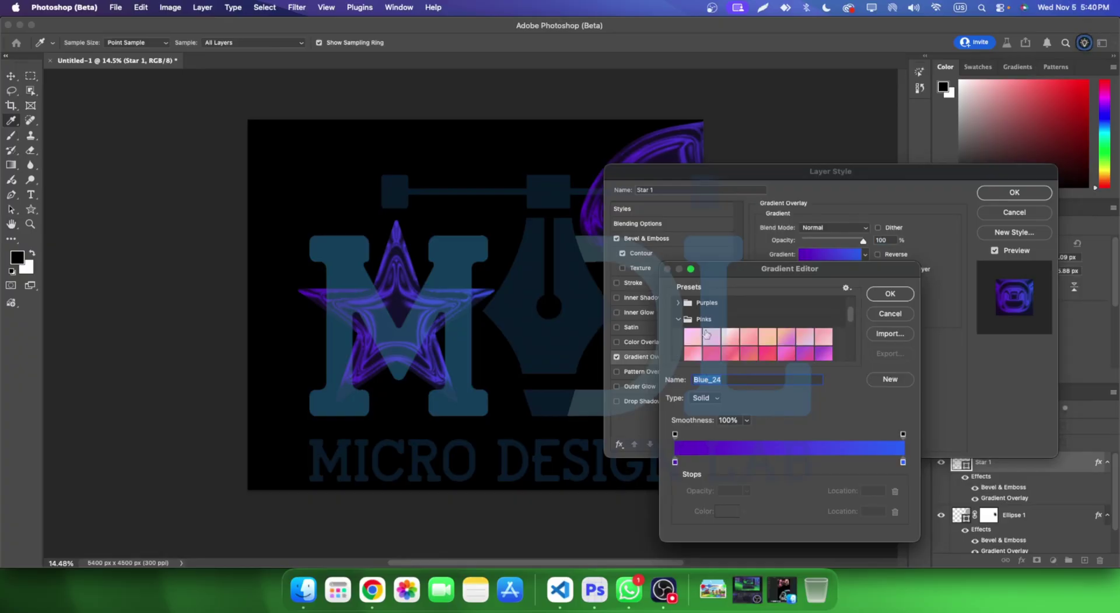
left_click(750, 332)
left_click(768, 348)
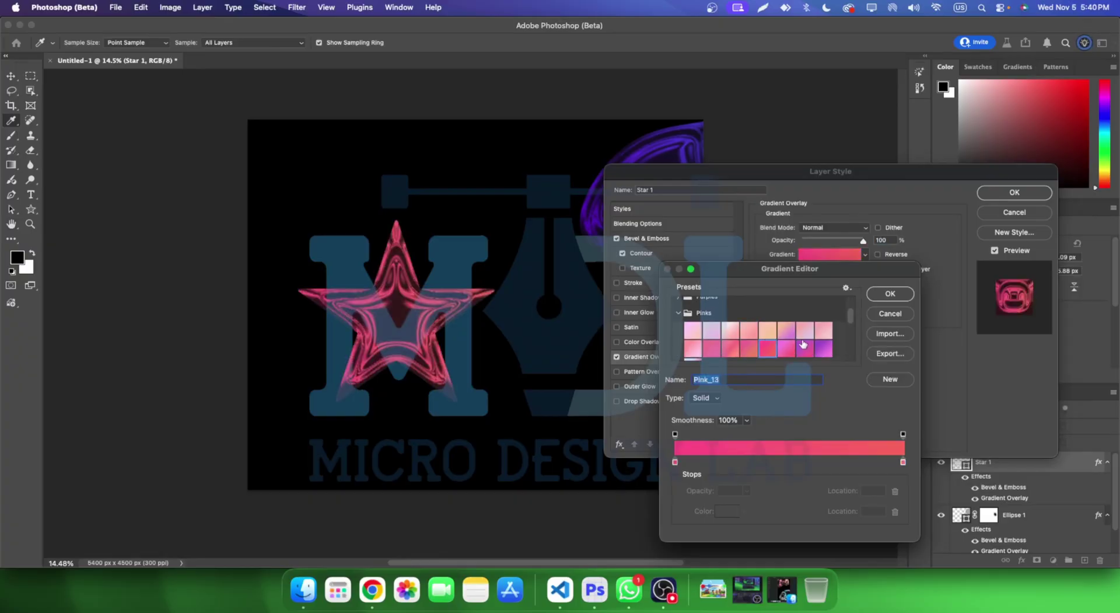
scroll(801, 349, "down", 2)
left_click(802, 317)
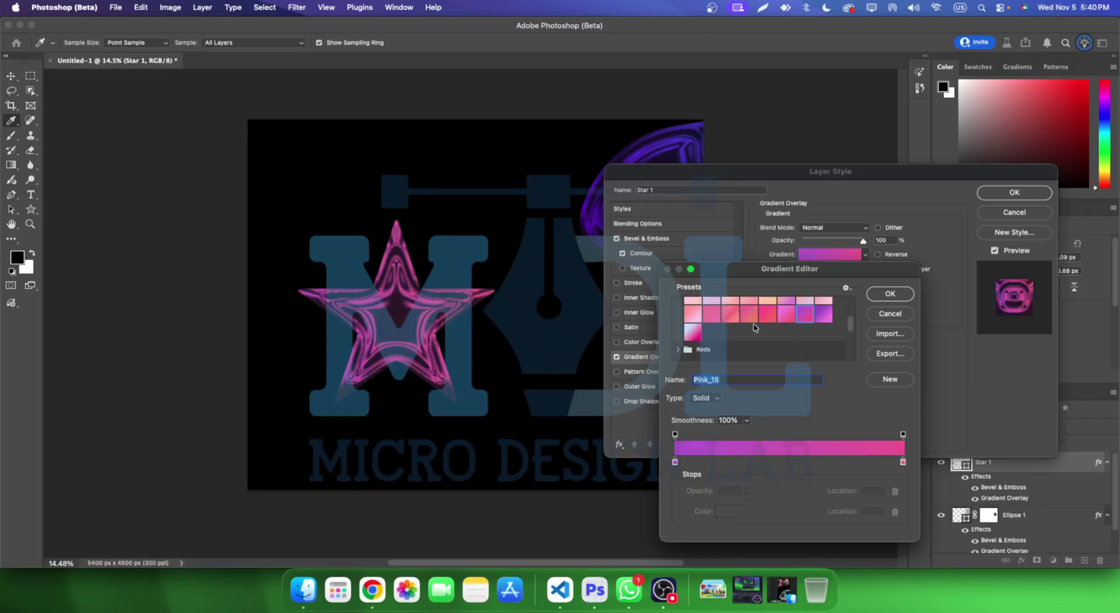
left_click(691, 332)
- Choose the magenta-to-blue Purple_03 preset from Purples and confirm the gradient
scroll(699, 334, "up", 3)
scroll(699, 334, "up", 2)
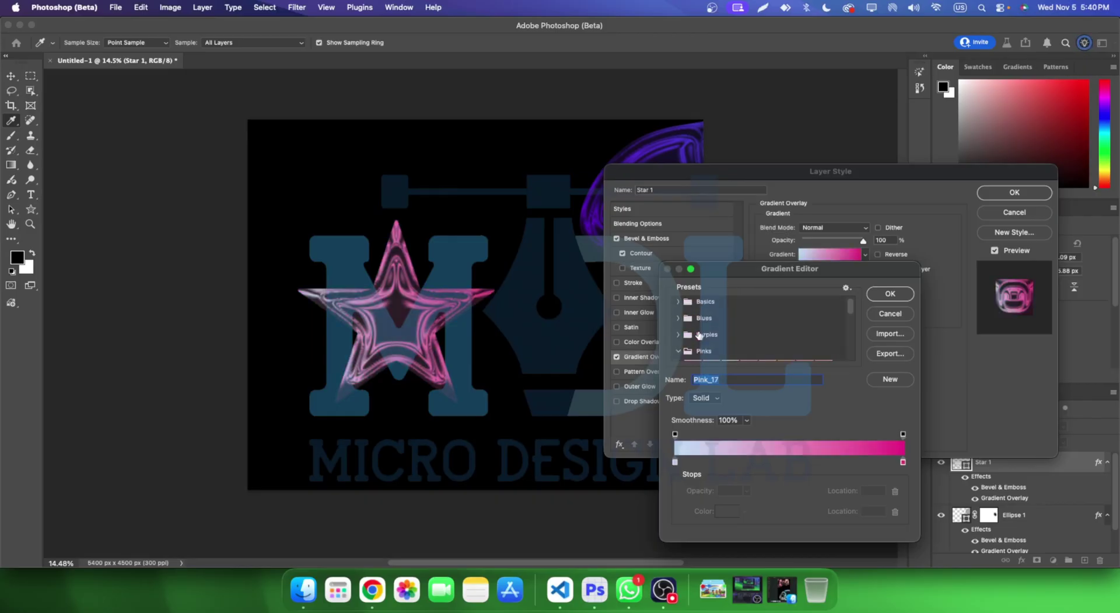
left_click(686, 334)
left_click(728, 344)
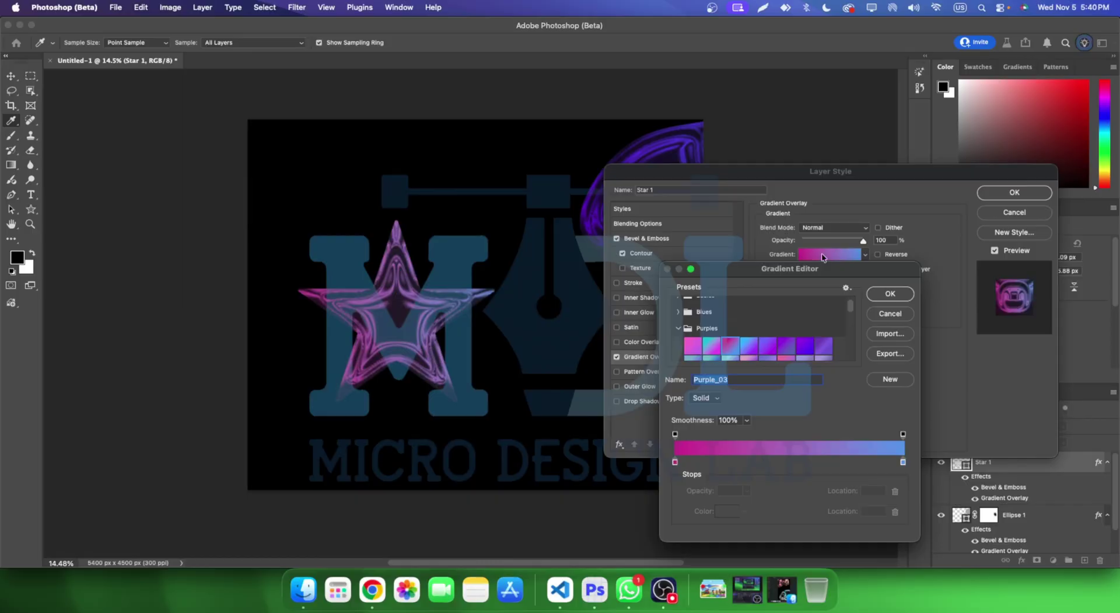
left_click(891, 294)
- Apply the finished layer style and make the Star 1 layer active
left_click(1015, 191)
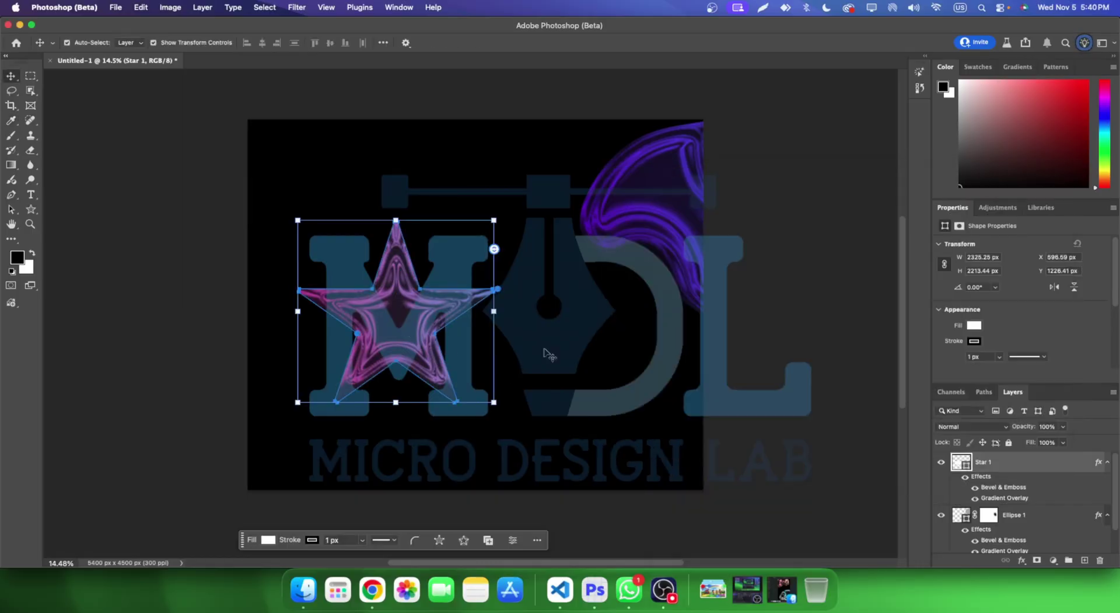
scroll(545, 352, "up", 3)
scroll(357, 358, "up", 3)
left_click(277, 239)
scroll(277, 239, "up", 1)
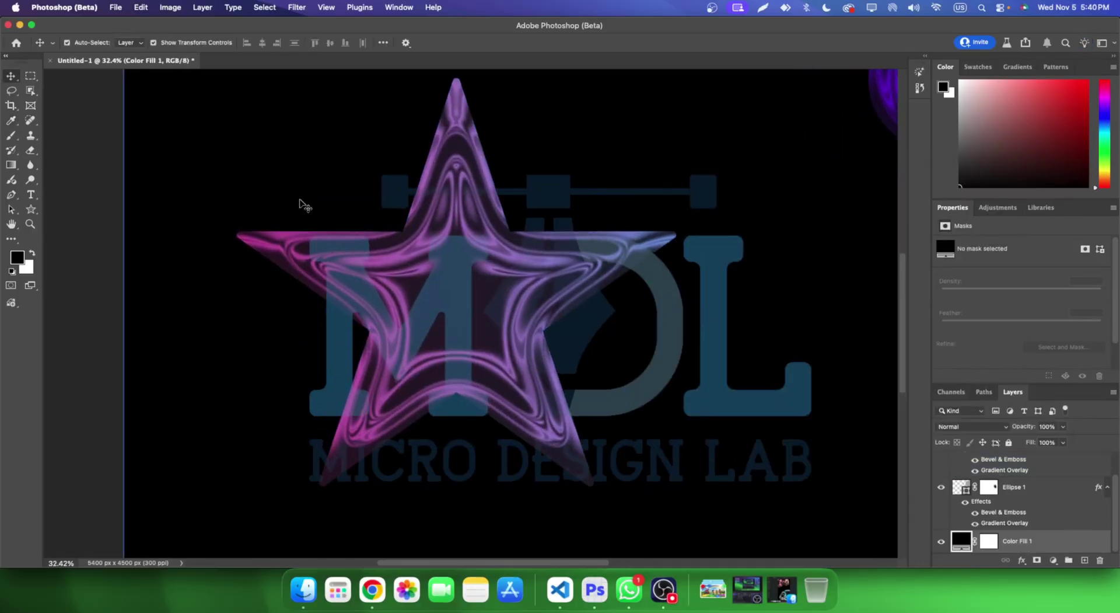
left_click(444, 280)
left_click(415, 344)
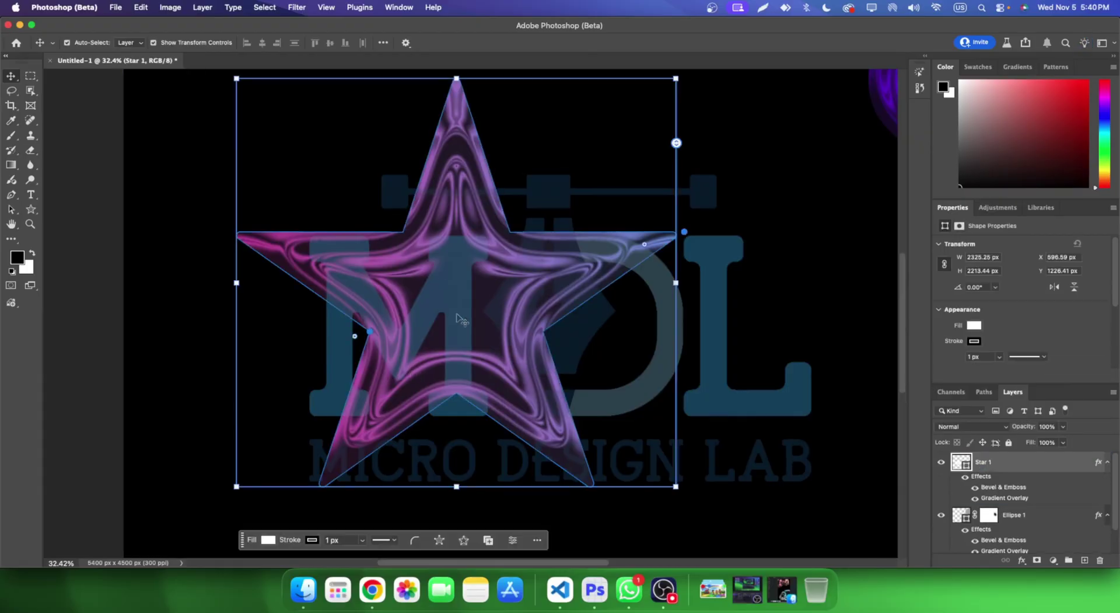
- Add a layer mask to Star 1 and paint black over the star's left arm
left_click(1038, 560)
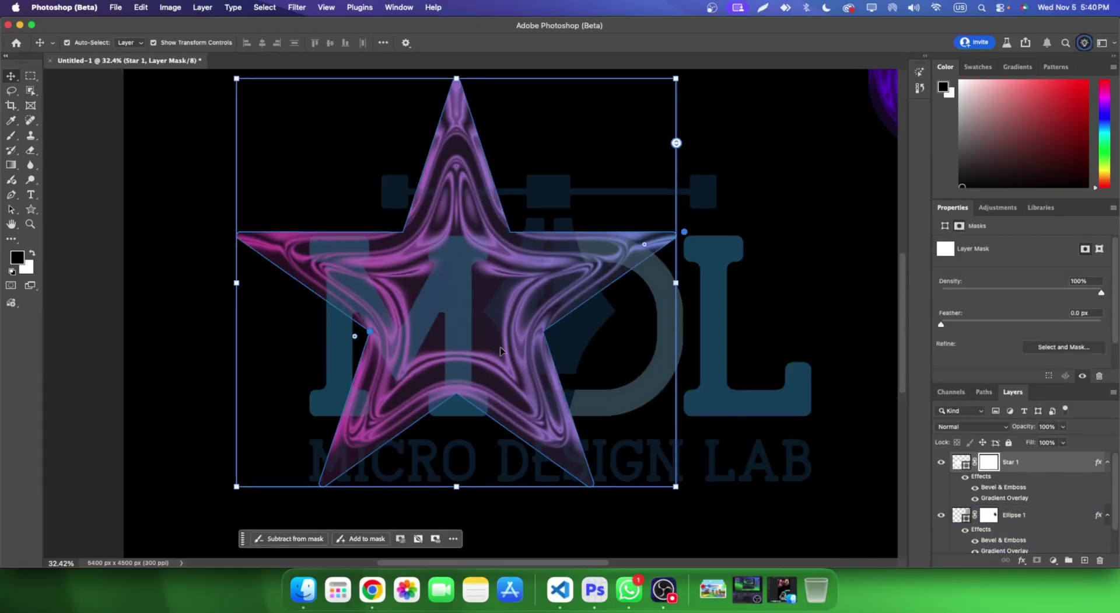
left_click(11, 136)
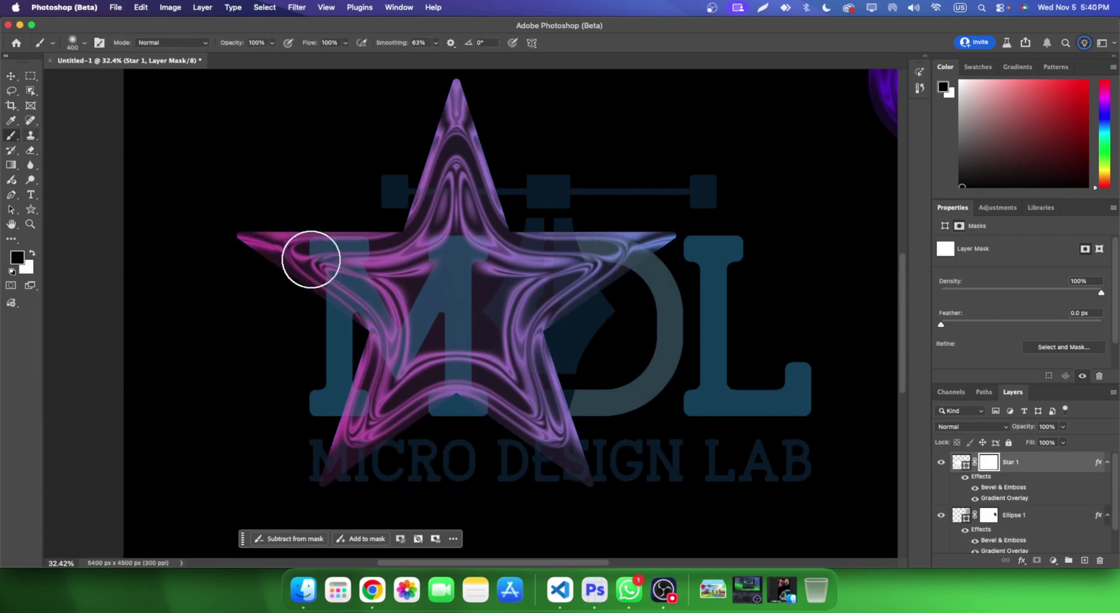
left_click(444, 304)
scroll(506, 378, "down", 2)
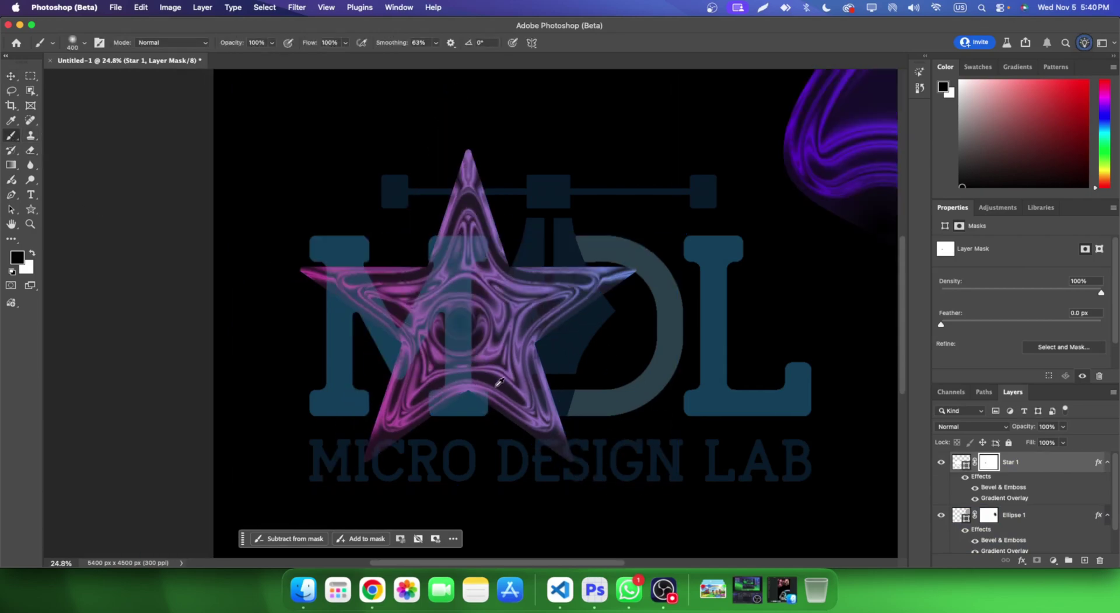
scroll(496, 386, "down", 3)
scroll(489, 385, "up", 3)
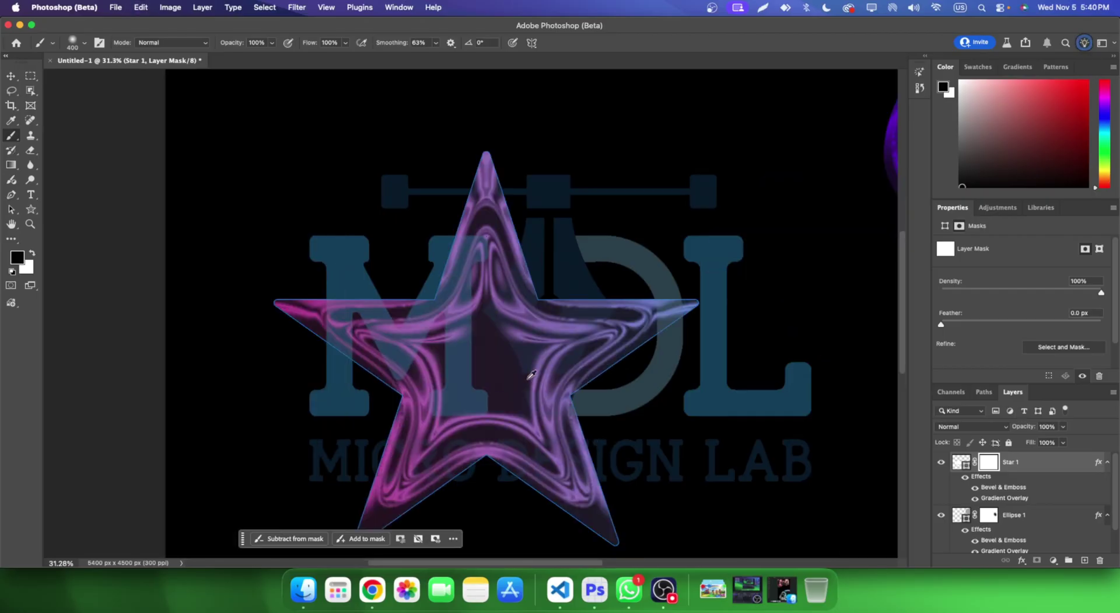
scroll(486, 333, "up", 2)
scroll(544, 450, "down", 1)
mouse_move(525, 387)
left_mouse_down()
mouse_move(455, 365)
mouse_move(545, 440)
mouse_move(465, 369)
left_mouse_up()
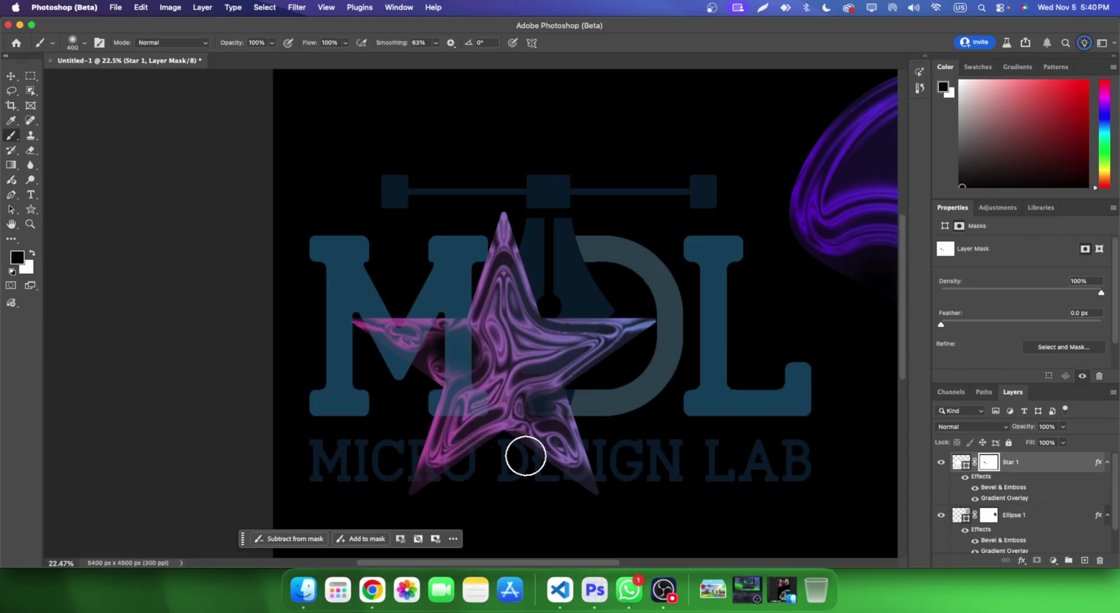
- Undo the strokes and repaint black on the mask to fade the star's lower parts
key("super+z")
key("super+z")
key("super+z")
left_click(446, 357)
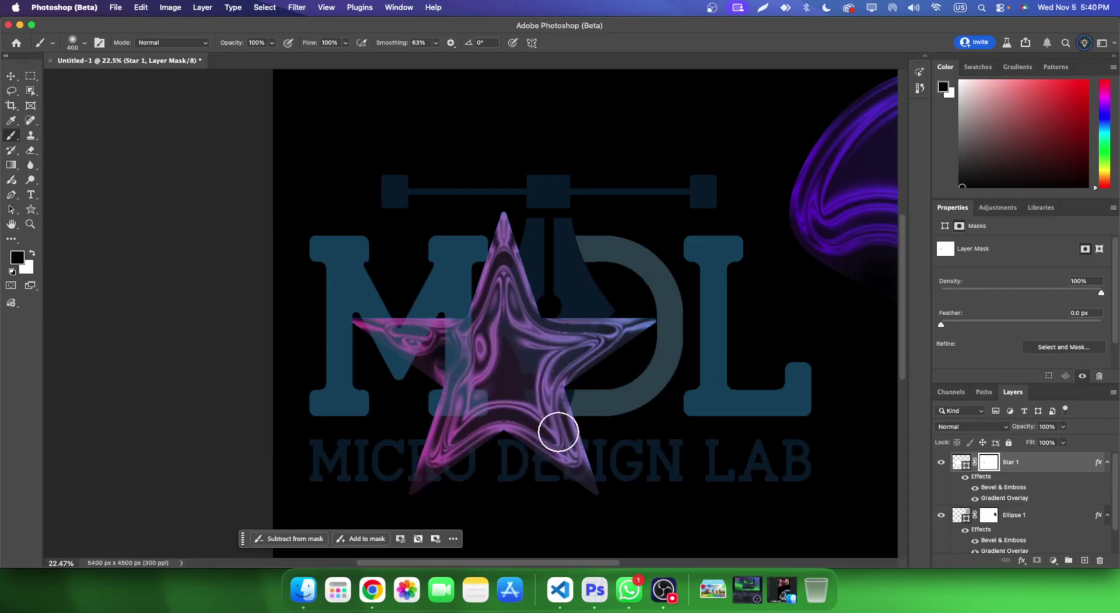
left_click_drag(558, 430, 592, 465)
key("super+z")
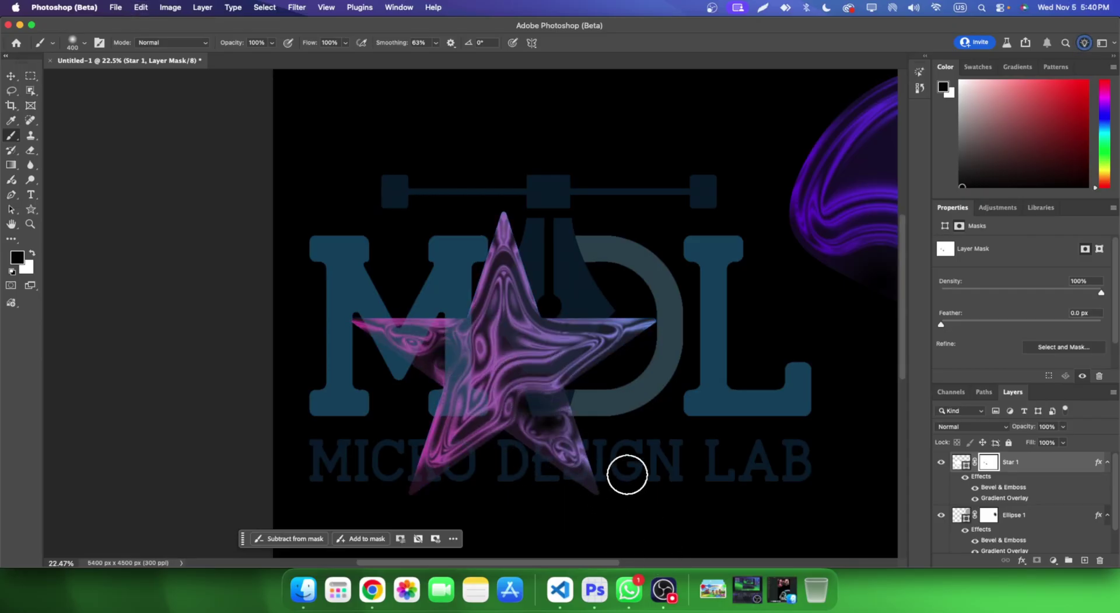
scroll(586, 443, "down", 1)
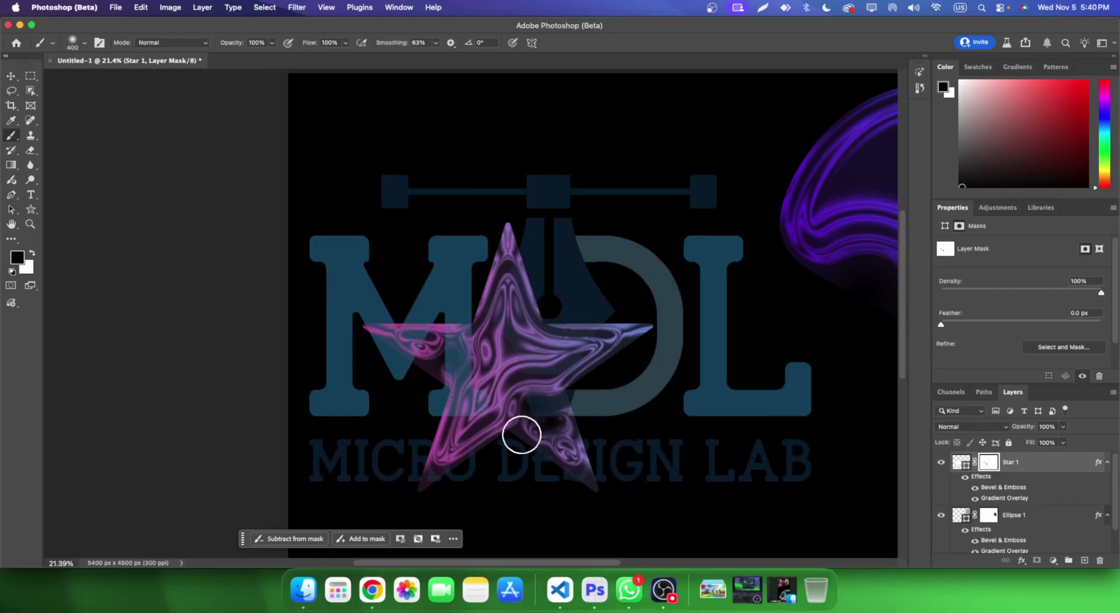
- Warp Star 1 by pulling its grid upward and bending its arms into a wavy shape
left_click(11, 77)
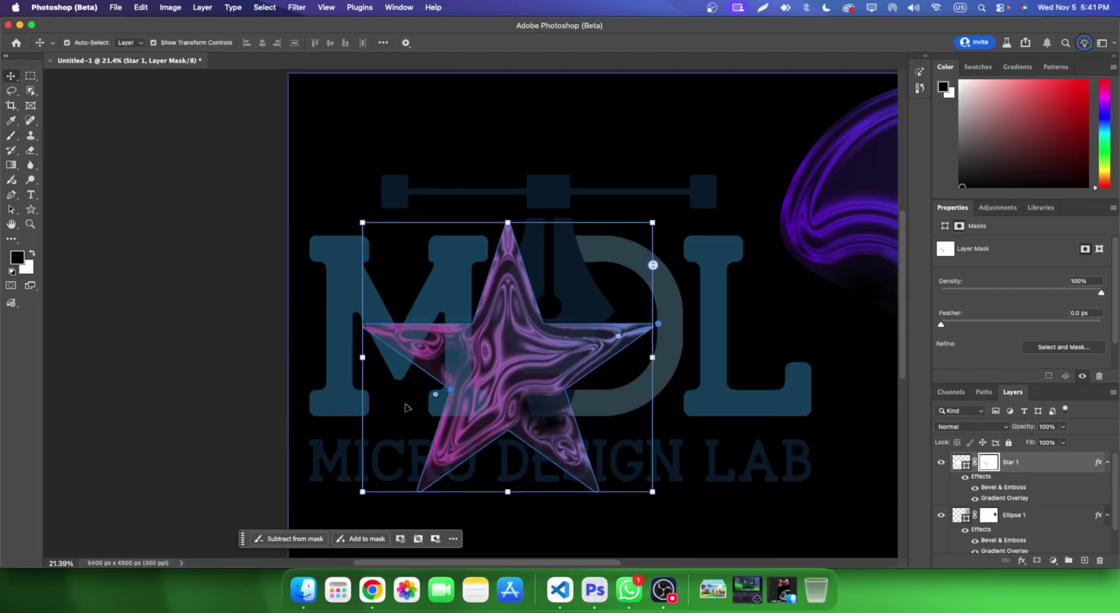
key("super+z")
key("super+z")
key("super+z")
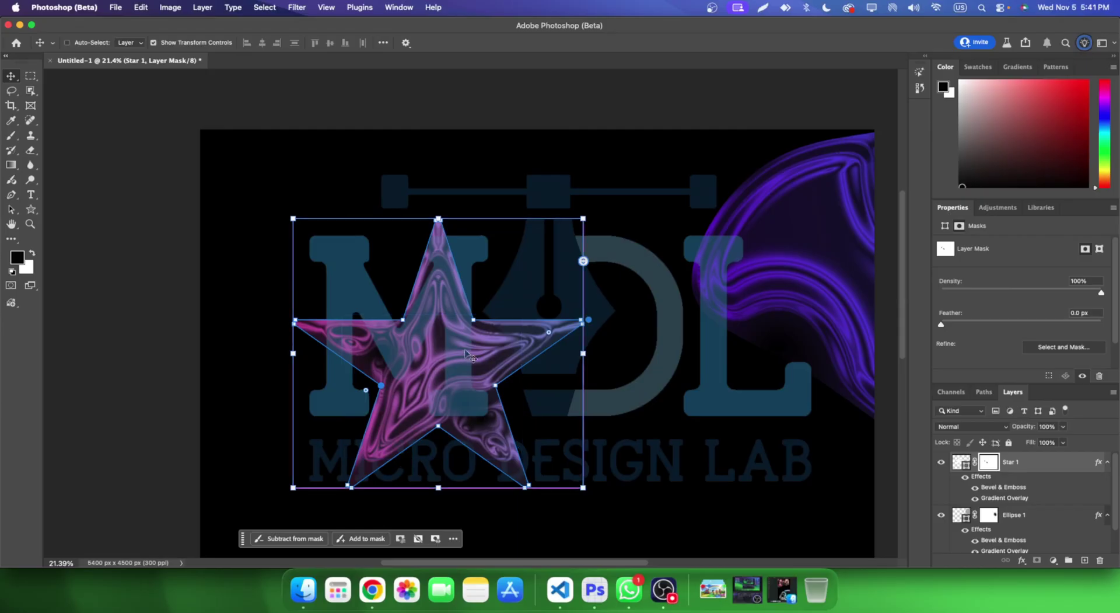
key("super+t")
right_click(461, 353)
left_click(491, 365)
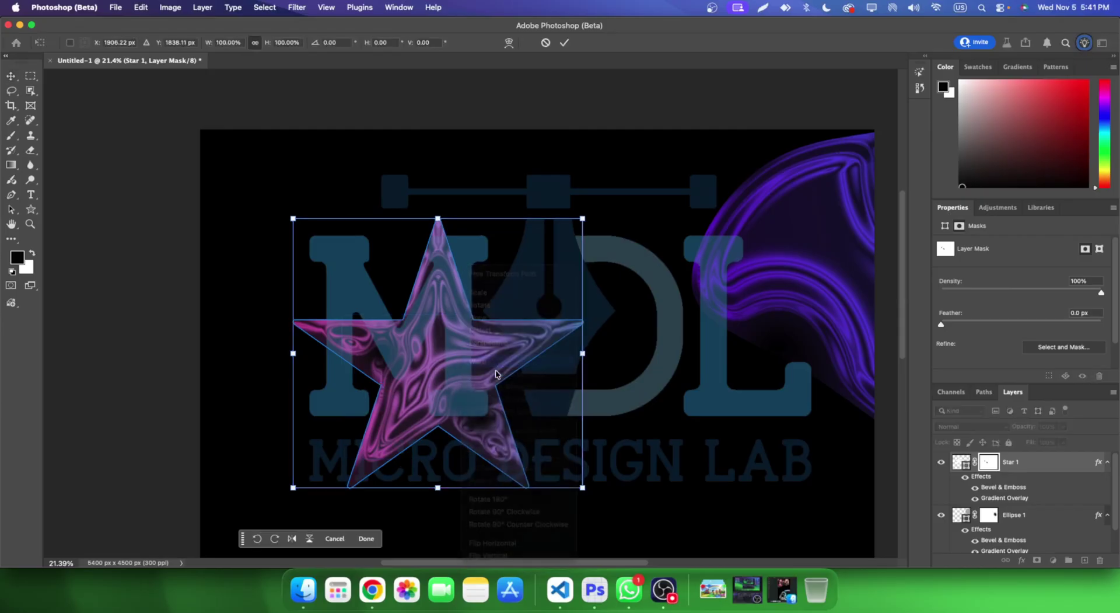
left_click_drag(491, 398, 490, 340)
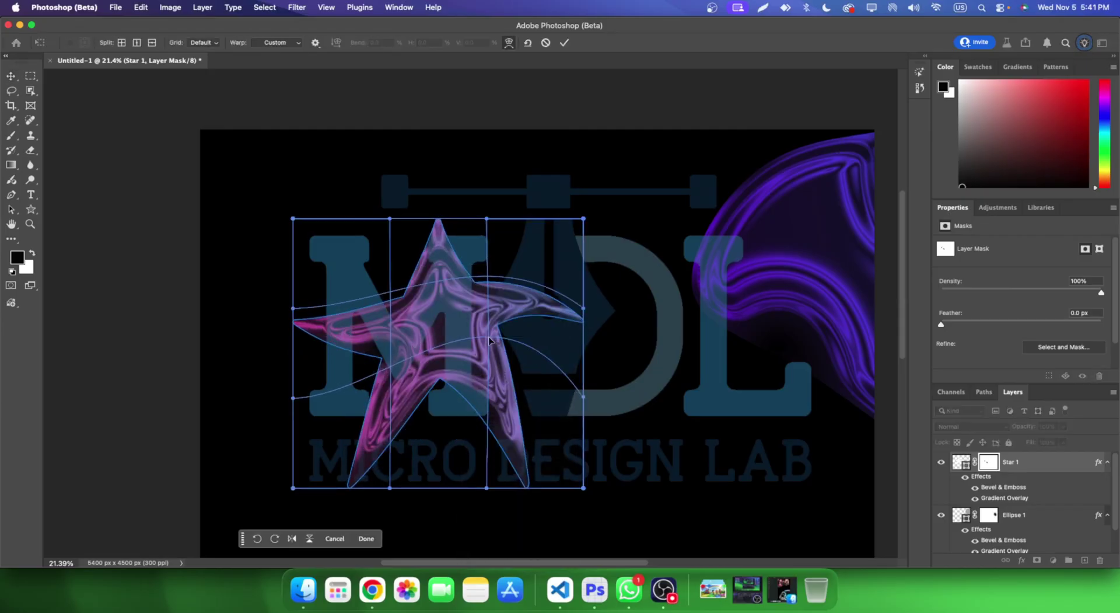
mouse_move(394, 372)
left_mouse_down()
mouse_move(388, 386)
mouse_move(448, 395)
left_mouse_up()
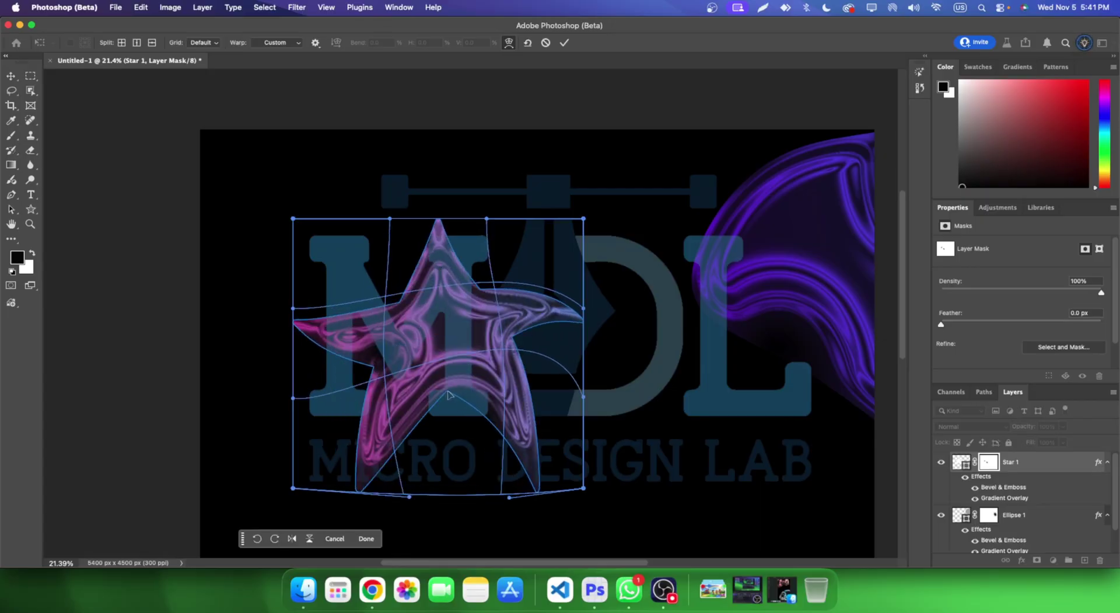
key("Return")
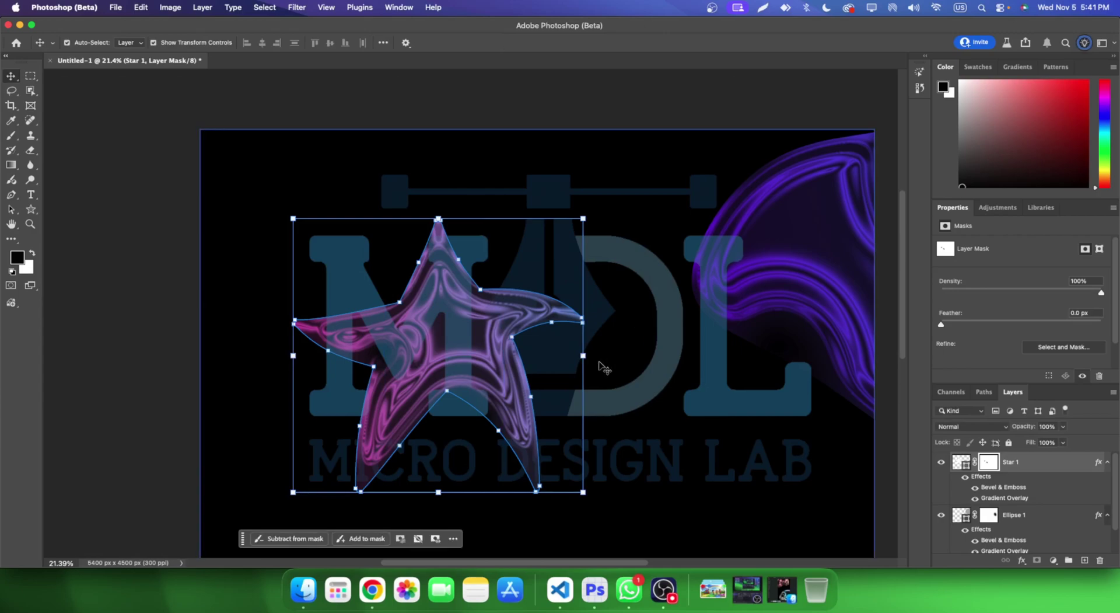
left_click(607, 366)
- Move the warped star toward the canvas's upper left
scroll(623, 370, "down", 2)
left_click_drag(517, 351, 343, 238)
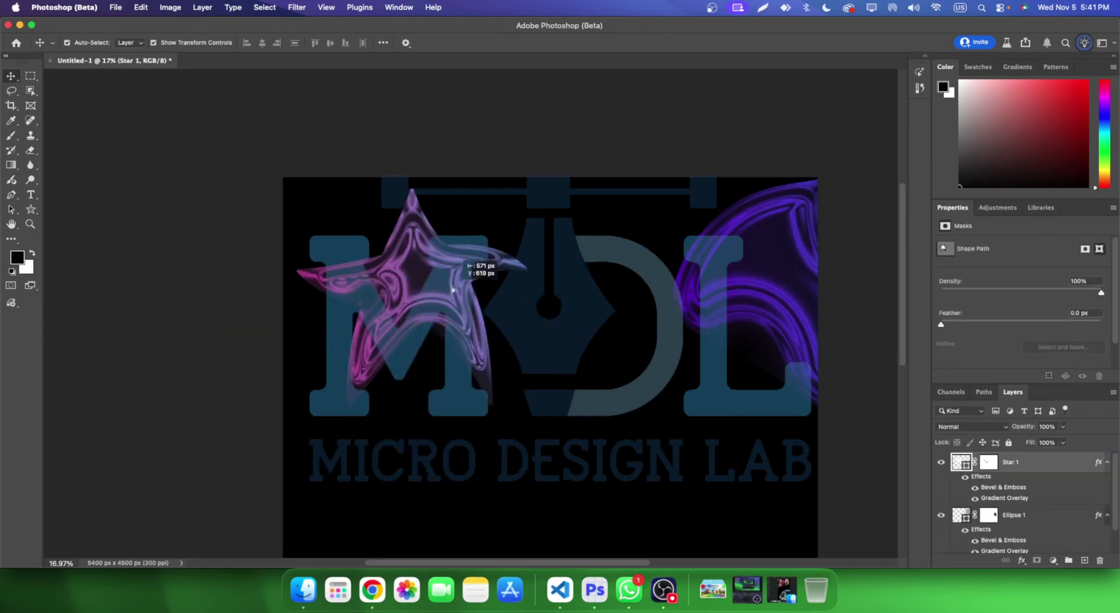
scroll(262, 432, "down", 2)
scroll(383, 482, "up", 2)
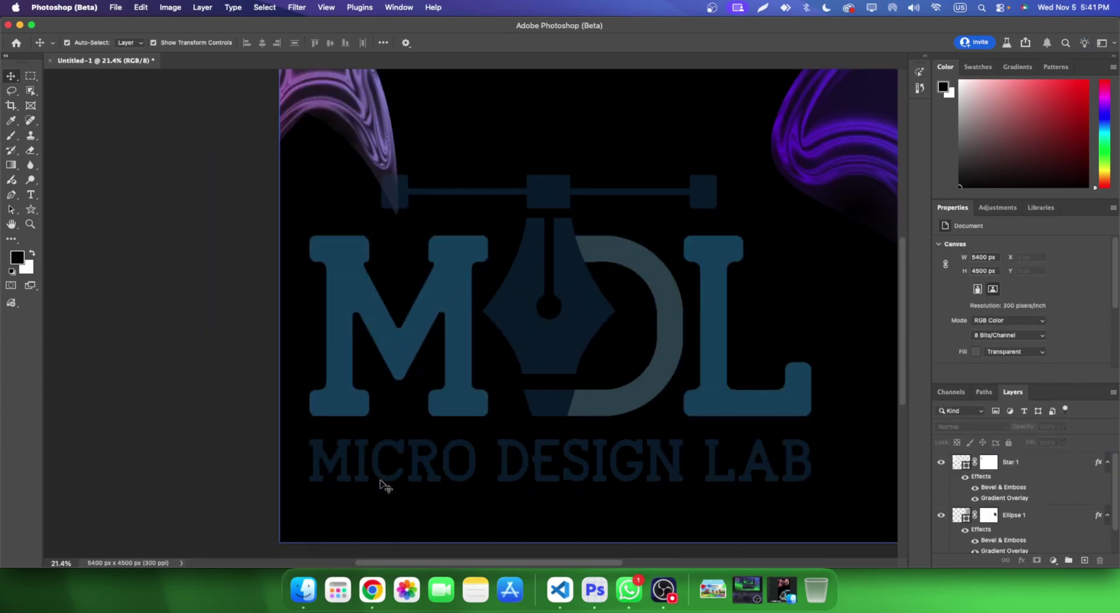
scroll(493, 370, "down", 3)
- Draw a circle with the Ellipse Tool near the lower middle of the canvas
right_click(36, 208)
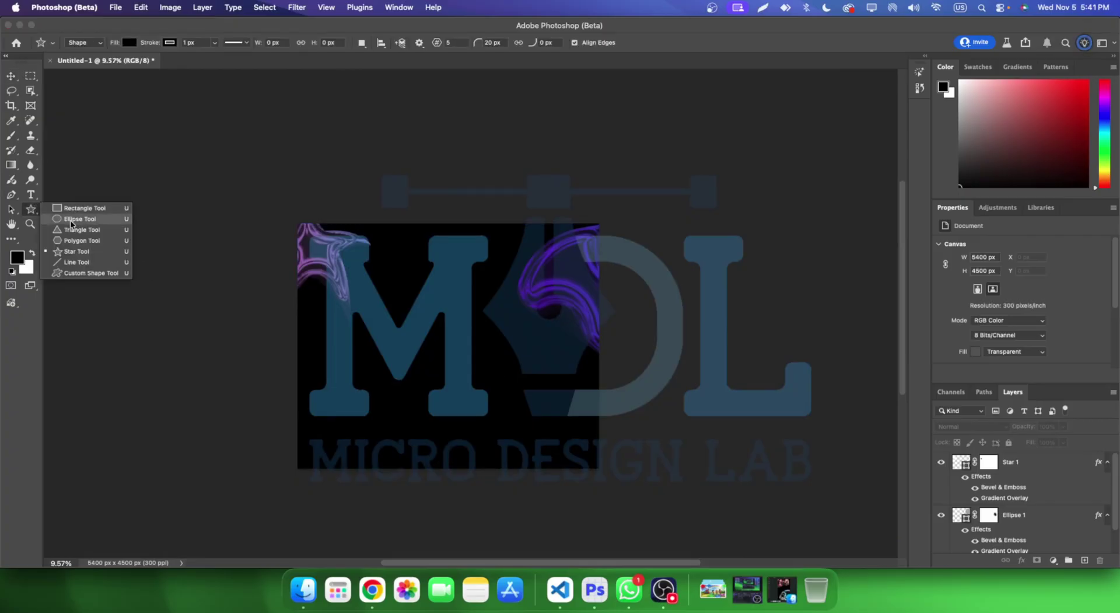
left_click(70, 218)
left_click_drag(410, 349, 508, 444)
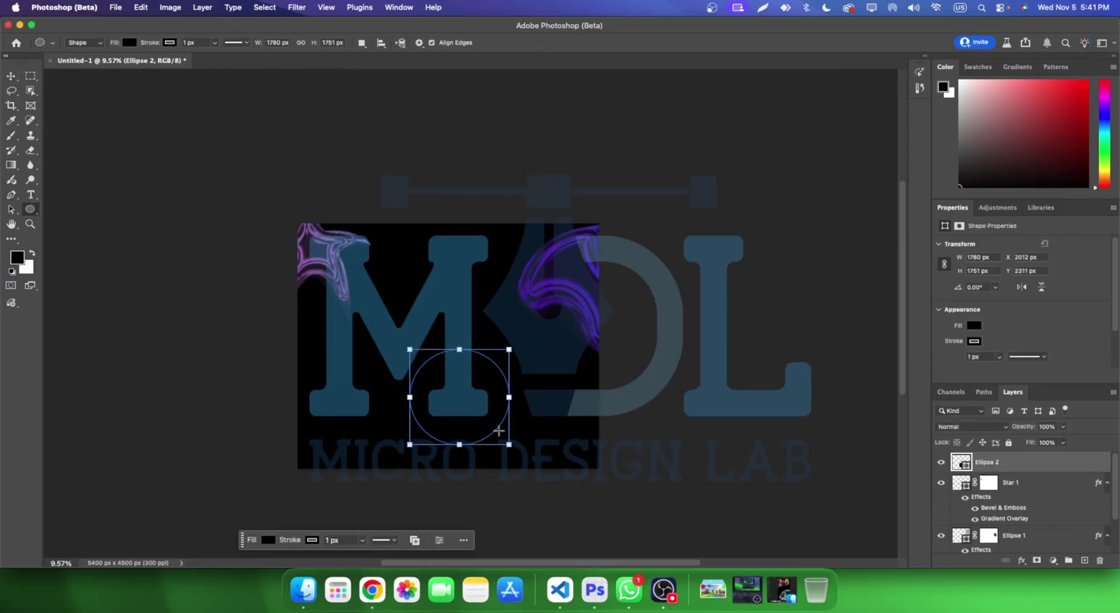
right_click(1023, 471)
- Enable Bevel & Emboss with Contour and a Gradient Overlay on Ellipse 2
left_click(932, 376)
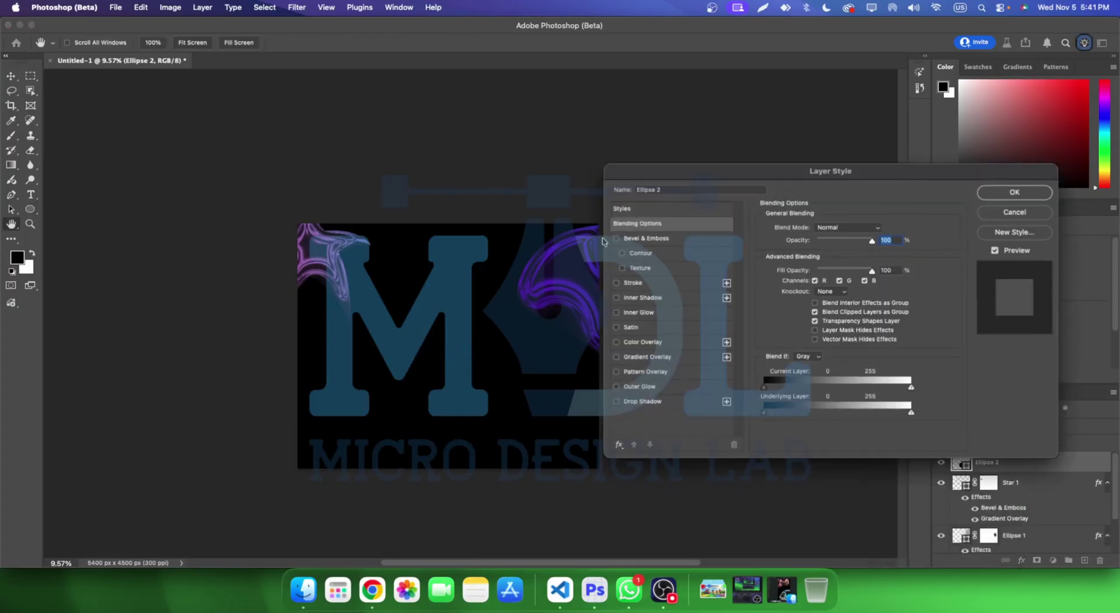
left_click(617, 238)
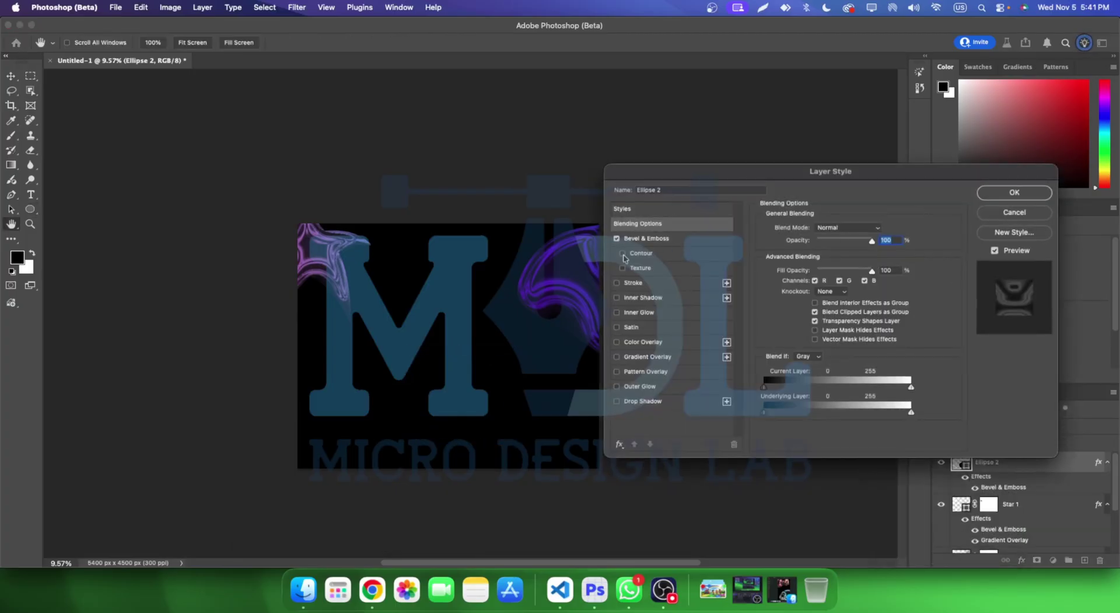
left_click(617, 371)
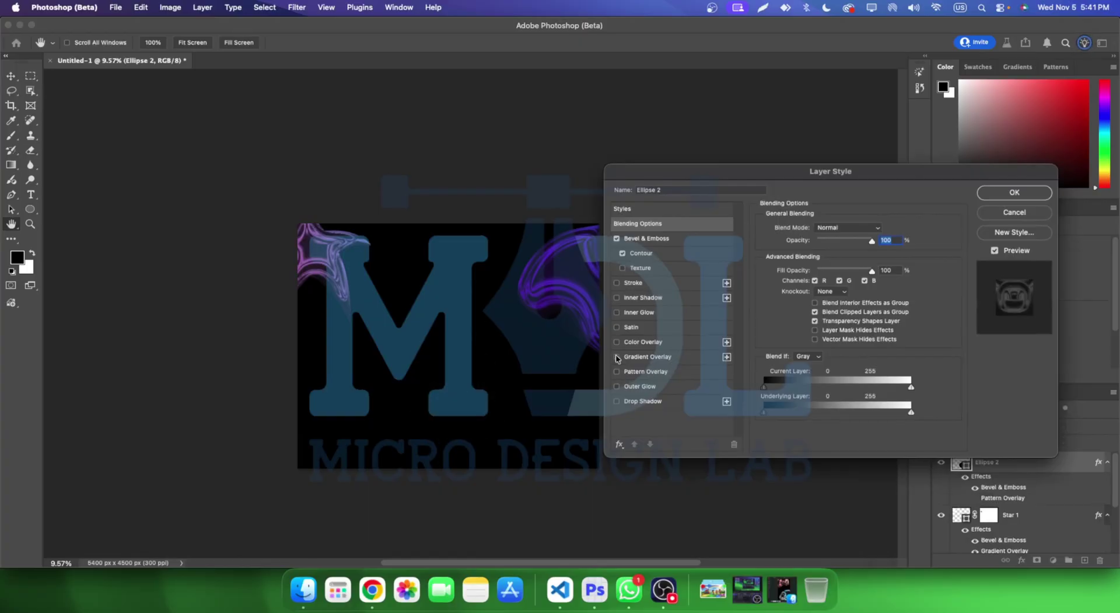
left_click(617, 357)
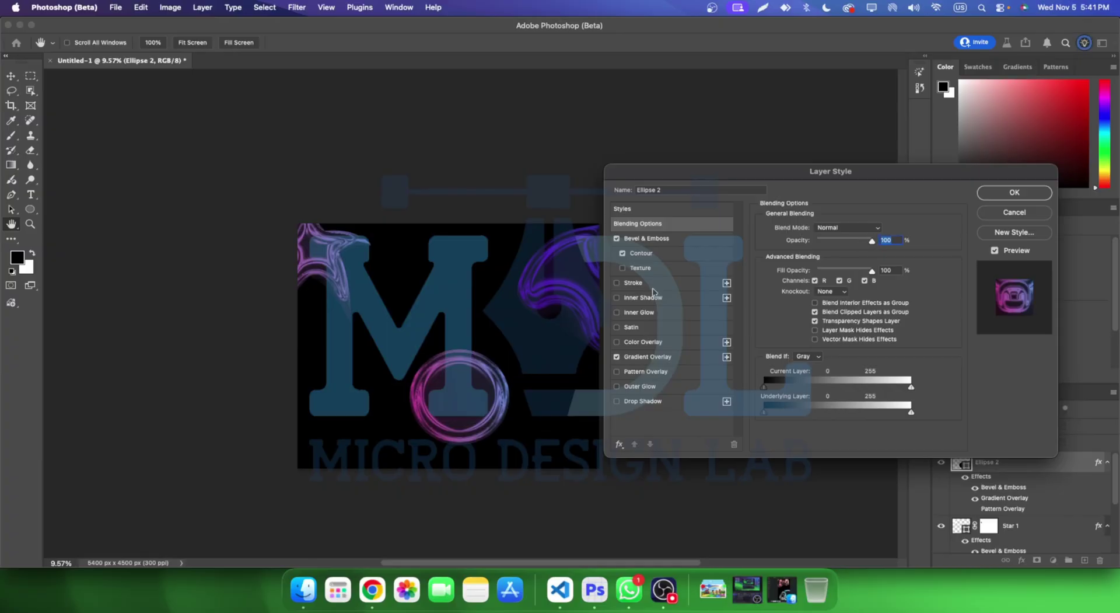
- Try blue and magenta gradient presets for the ring's overlay
left_click(660, 359)
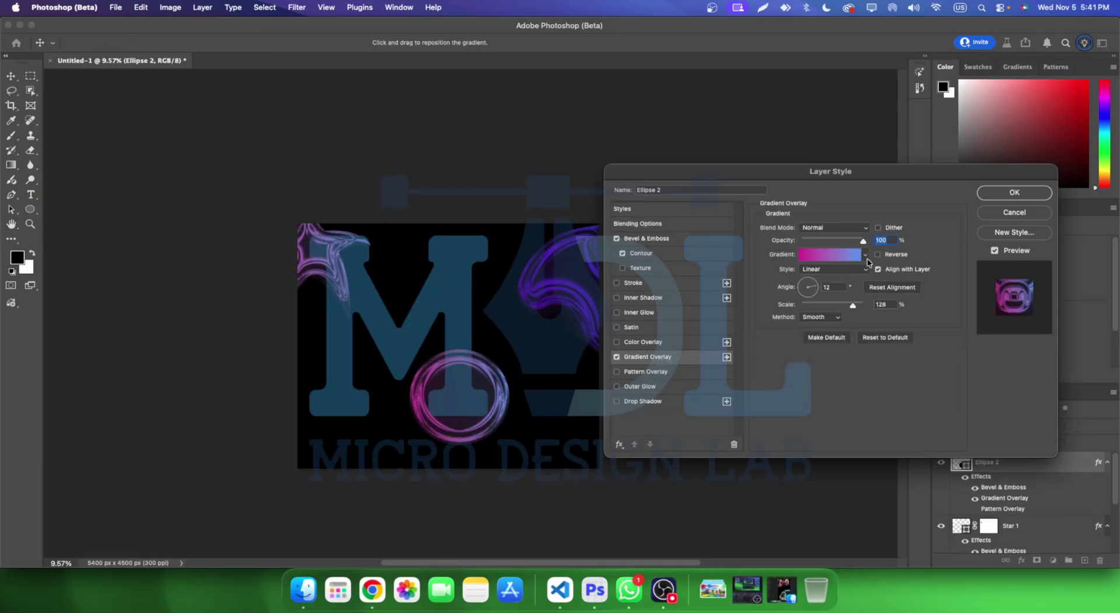
left_click(866, 255)
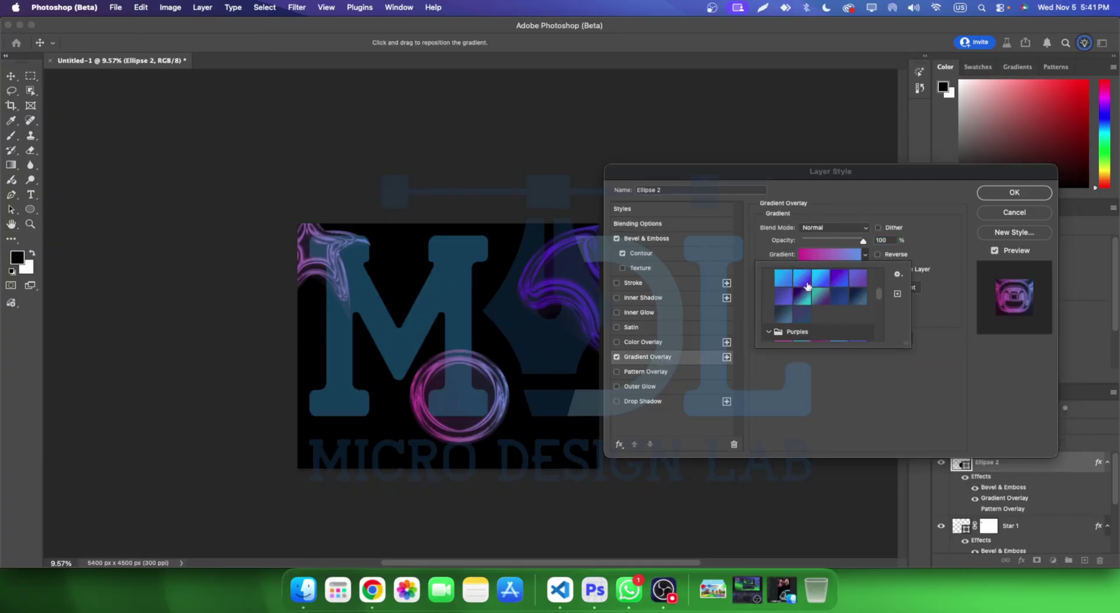
left_click(818, 274)
scroll(805, 291, "up", 5)
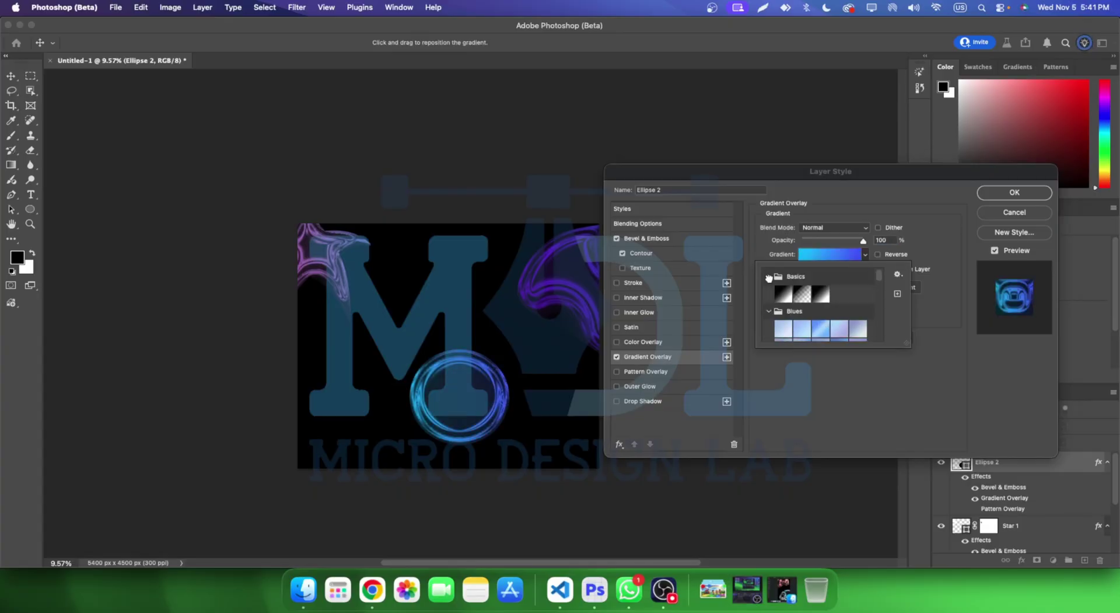
scroll(794, 294, "down", 3)
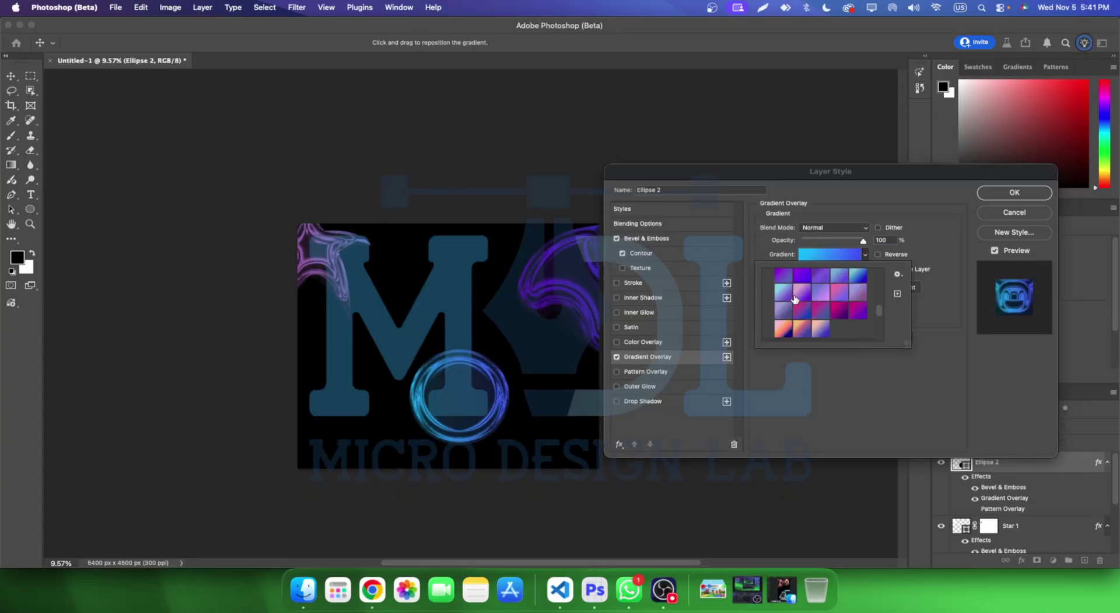
double_click(840, 306)
left_click_drag(846, 172, 857, 100)
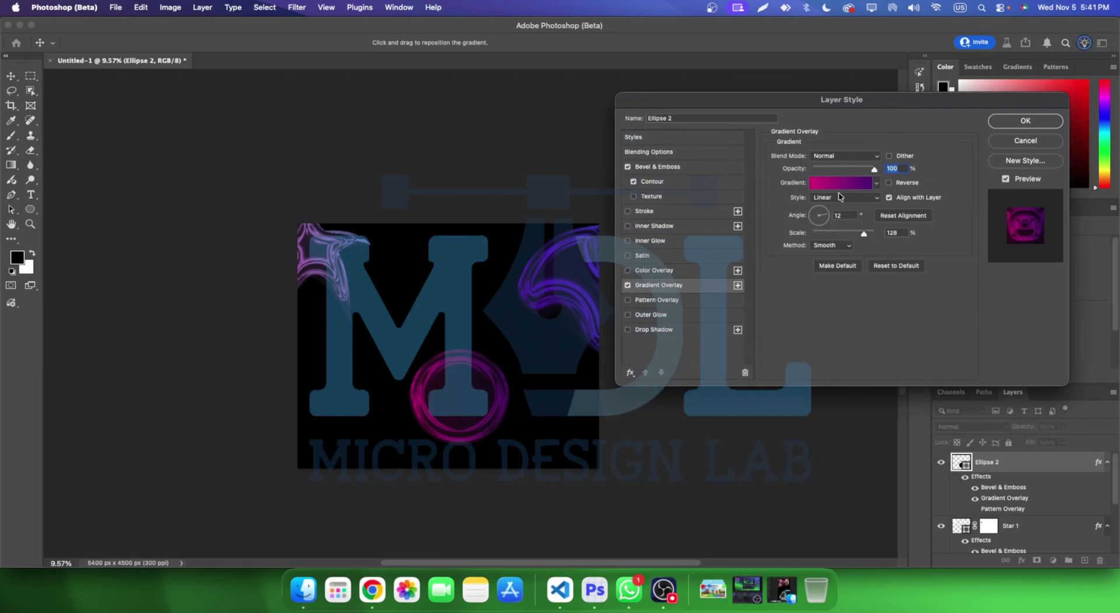
- Set the ring's gradient overlay to the Iridescent_15 preset
left_click(839, 181)
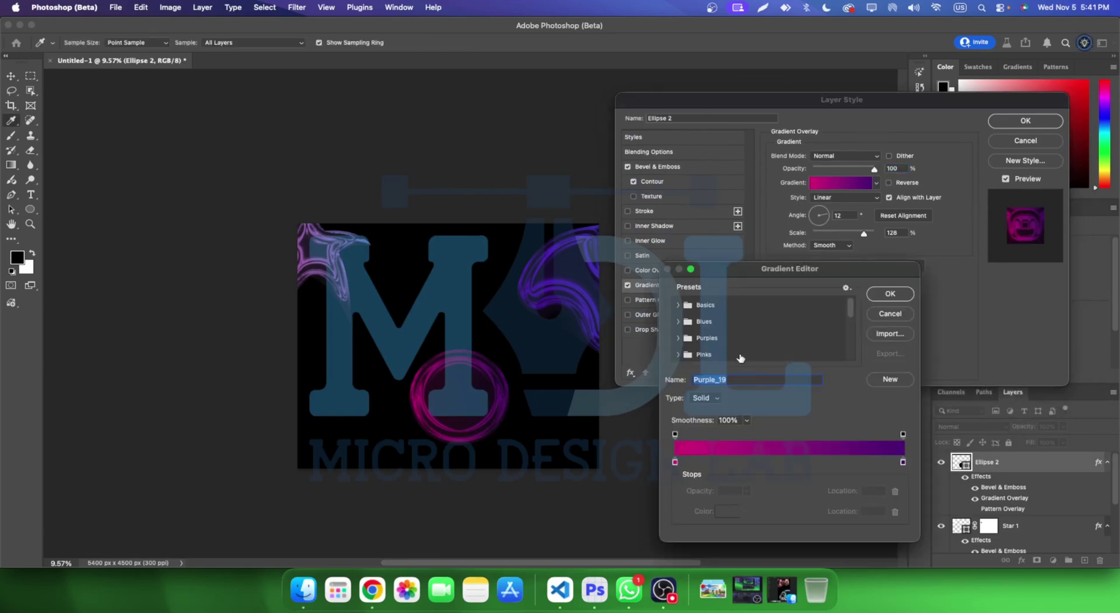
scroll(732, 349, "down", 2)
scroll(719, 353, "down", 2)
scroll(703, 353, "down", 2)
left_click(678, 338)
scroll(683, 343, "down", 3)
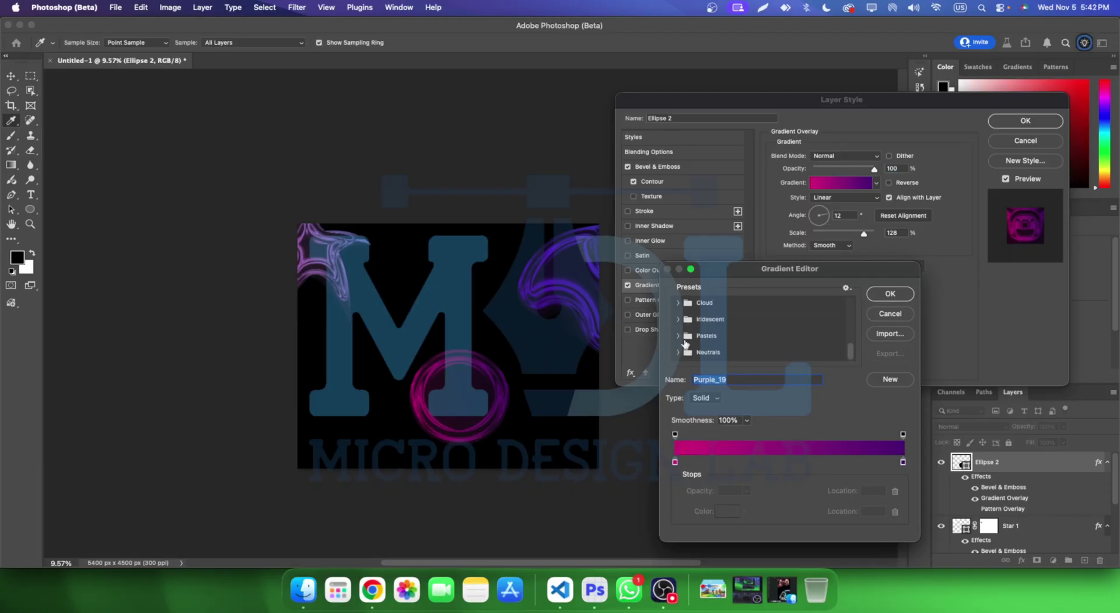
left_click(685, 335)
scroll(688, 335, "down", 1)
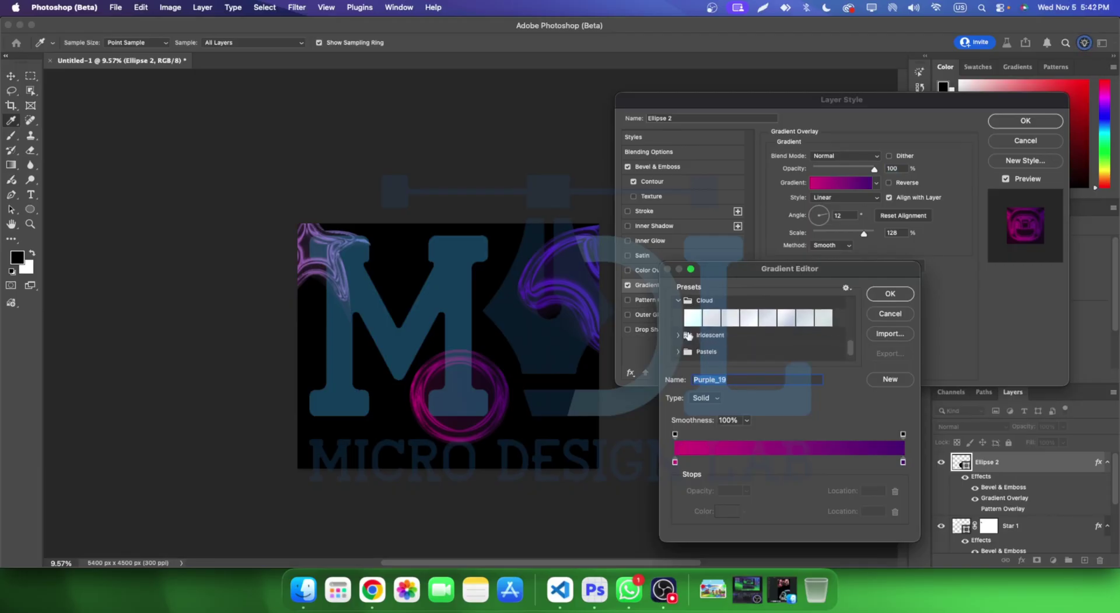
left_click(678, 334)
scroll(777, 343, "down", 2)
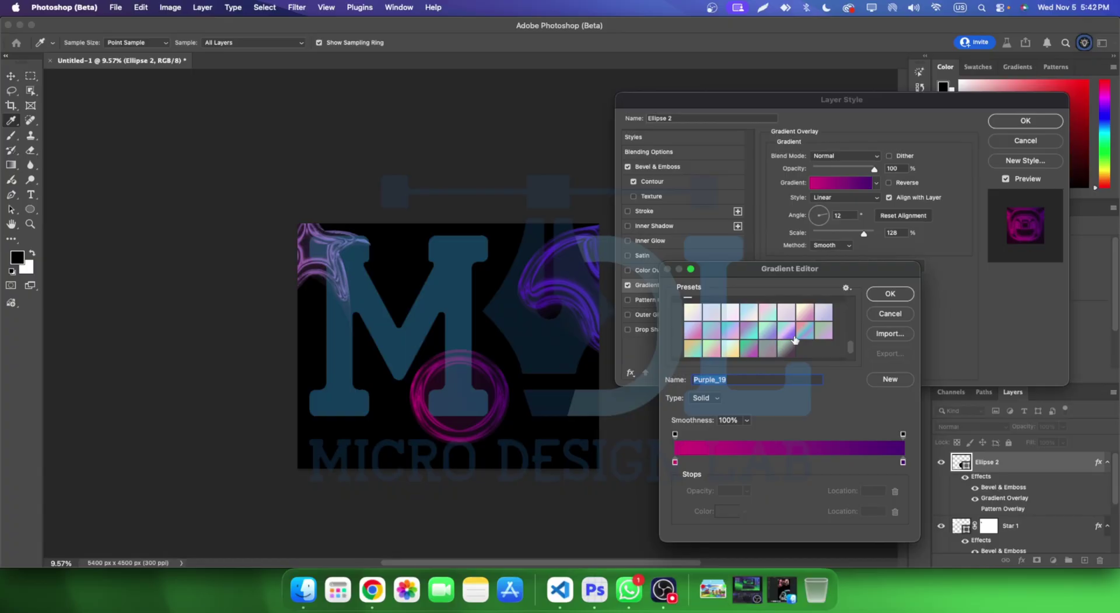
left_click(798, 333)
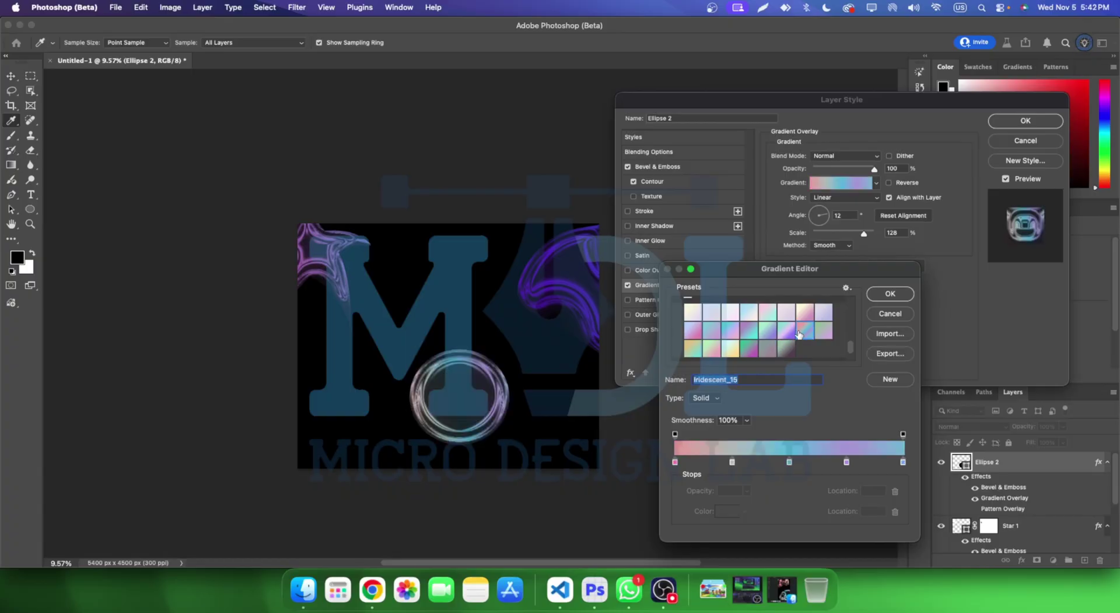
left_click(888, 295)
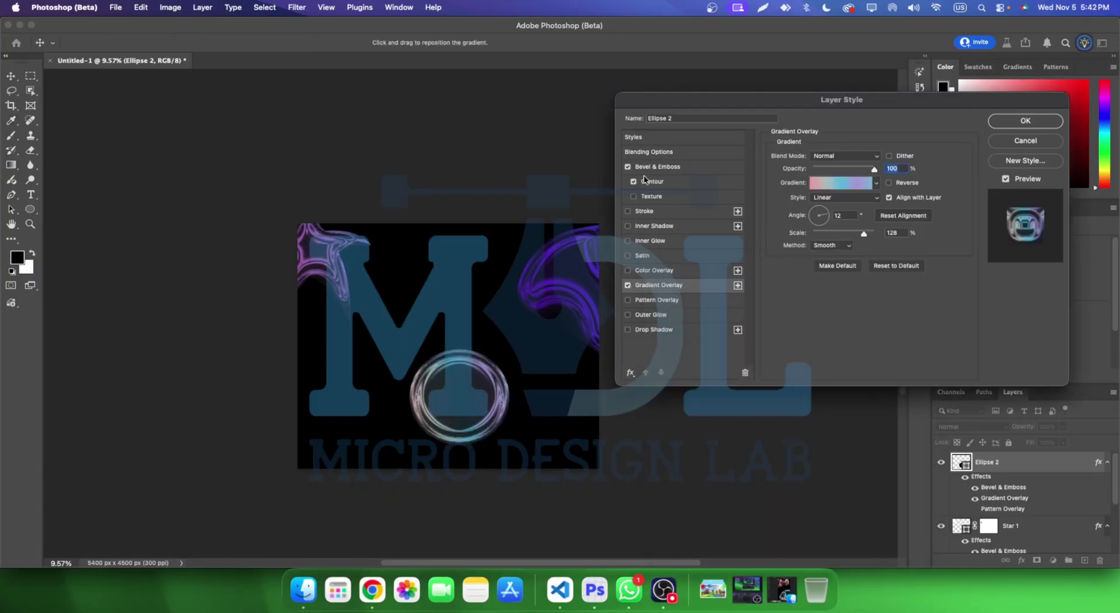
- Set contour range 100%, bevel shadow opacity 90%, greater depth and shading angle 11
left_click(663, 181)
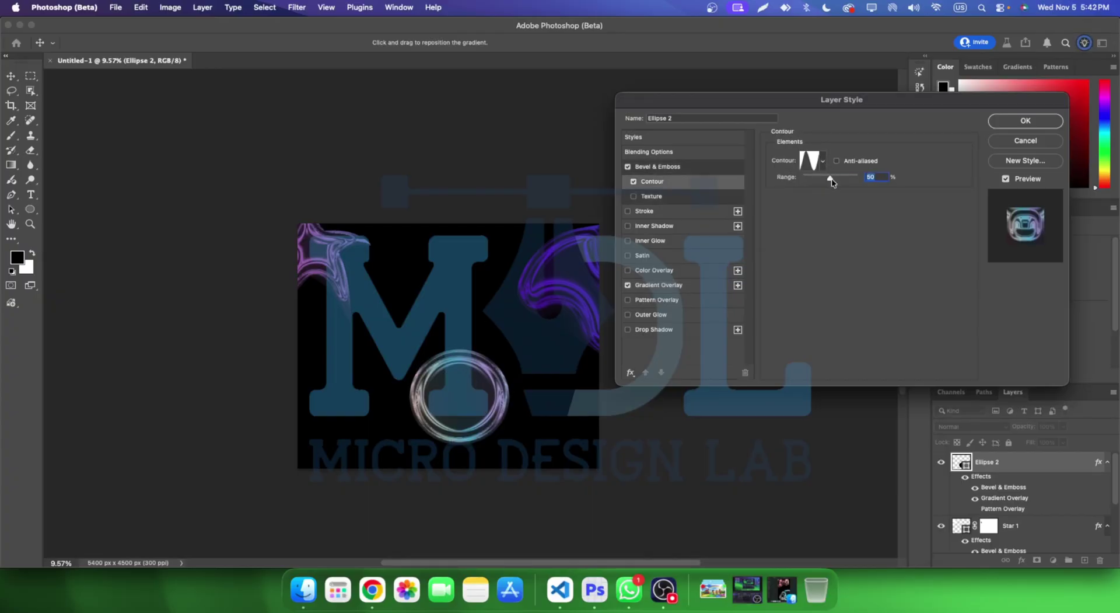
left_click_drag(833, 182, 891, 179)
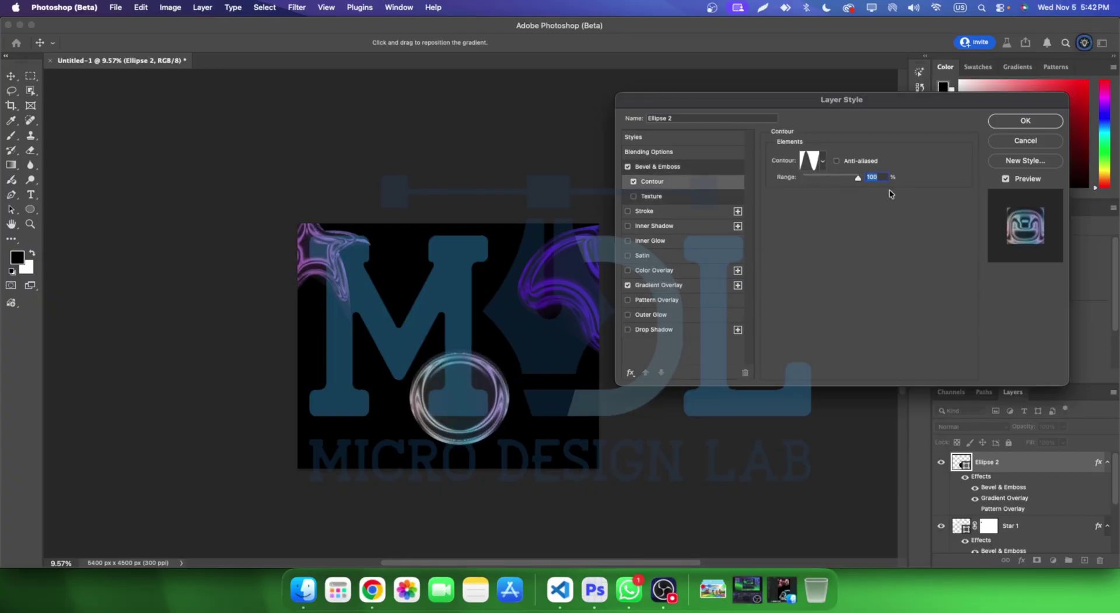
left_click(677, 167)
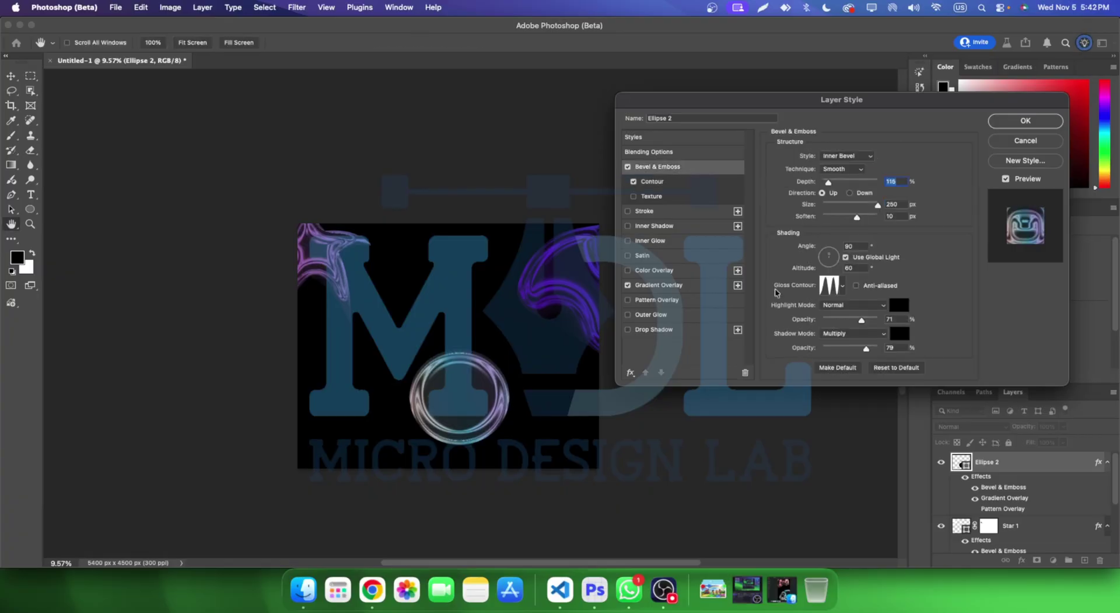
left_click_drag(865, 349, 873, 357)
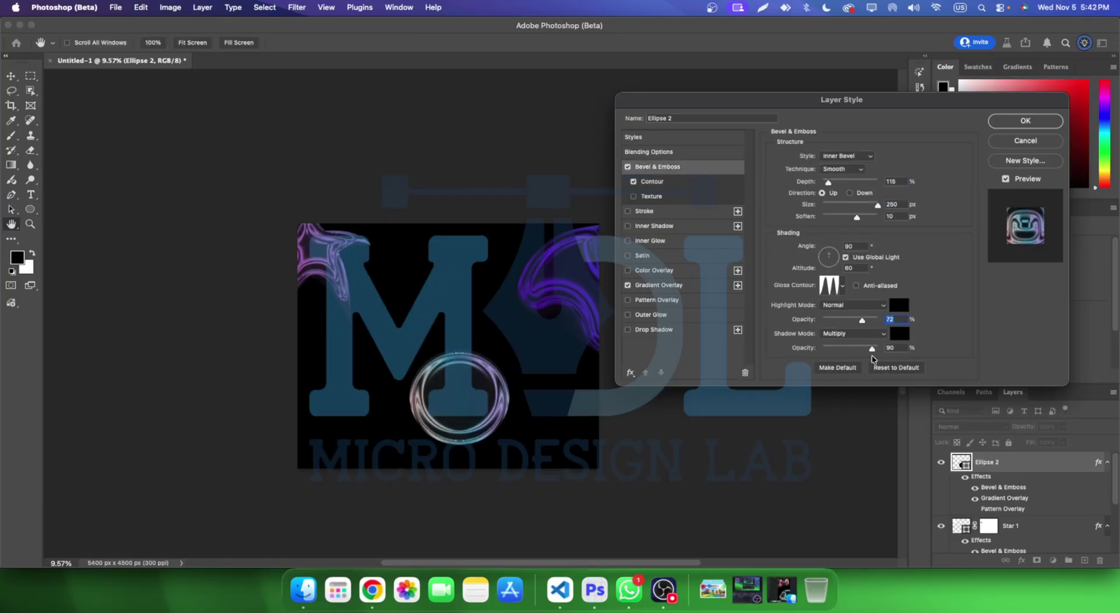
left_click_drag(828, 182, 837, 182)
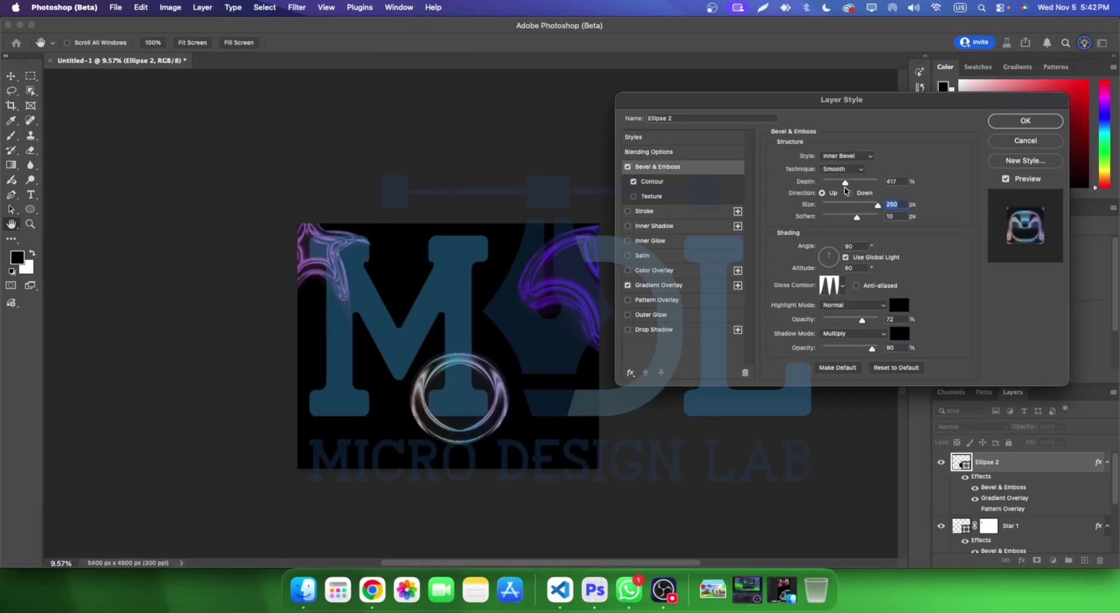
left_click(855, 245)
type("11")
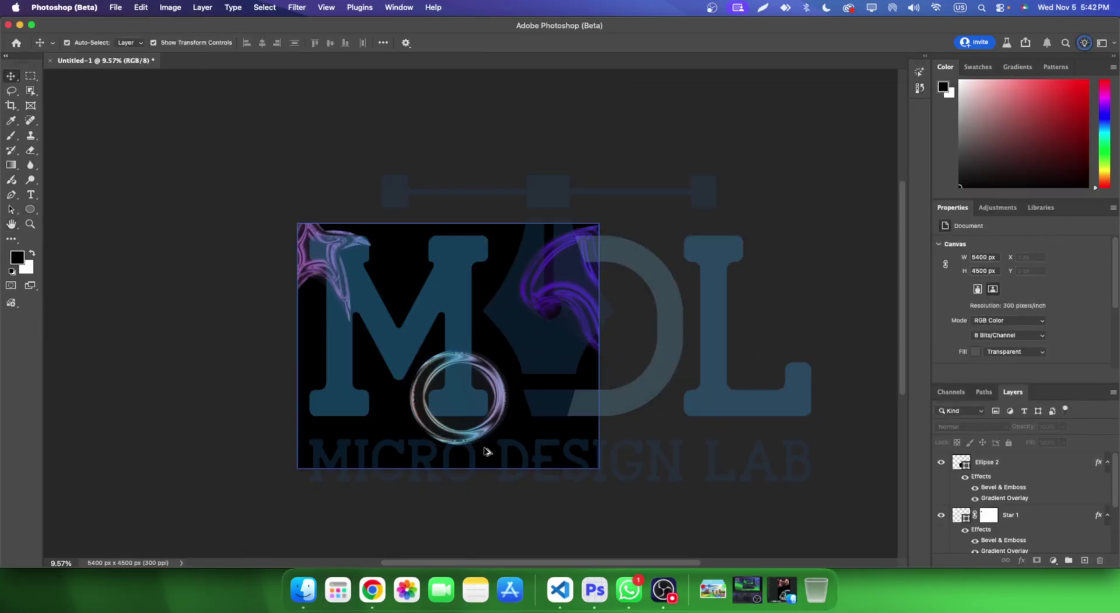
- Add a layer mask to the Ellipse 2 ring and pick the Brush tool
scroll(469, 386, "up", 5)
scroll(478, 388, "down", 2)
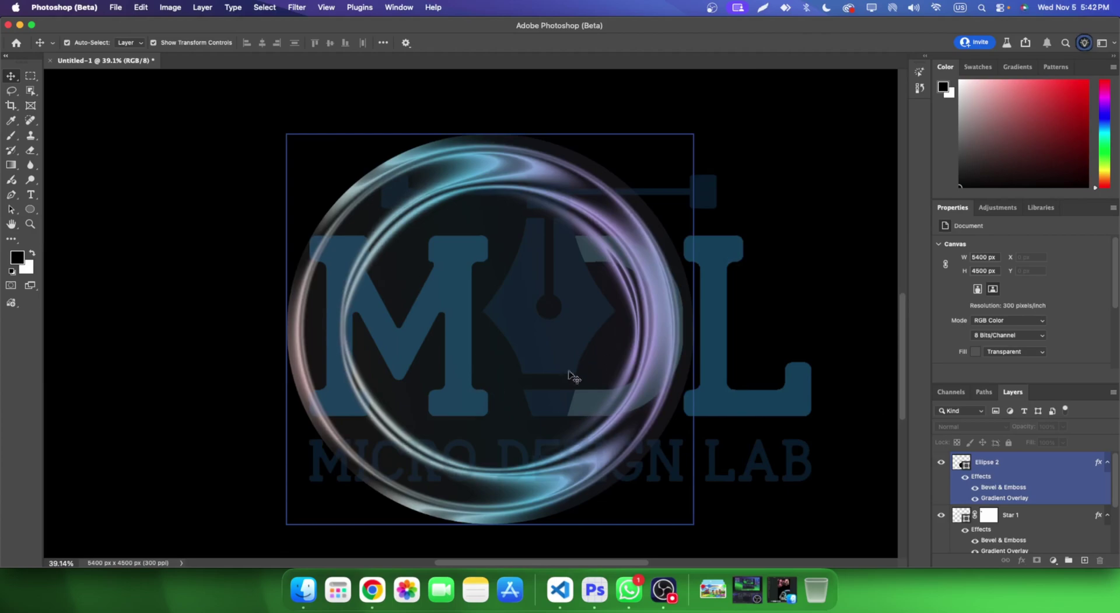
left_click_drag(986, 461, 1037, 560)
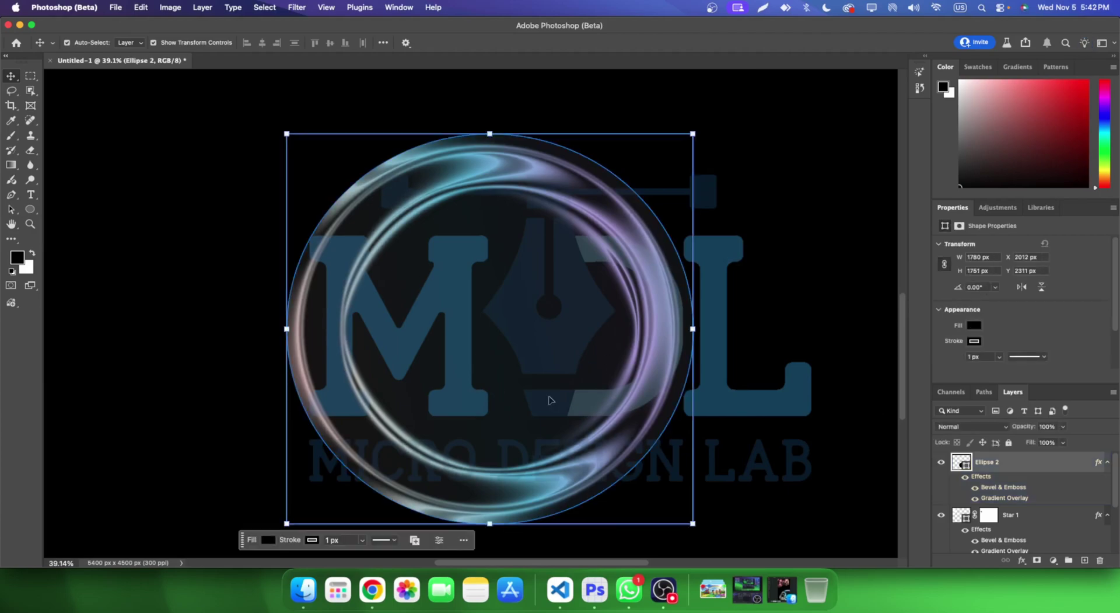
left_click(1037, 560)
left_click(12, 135)
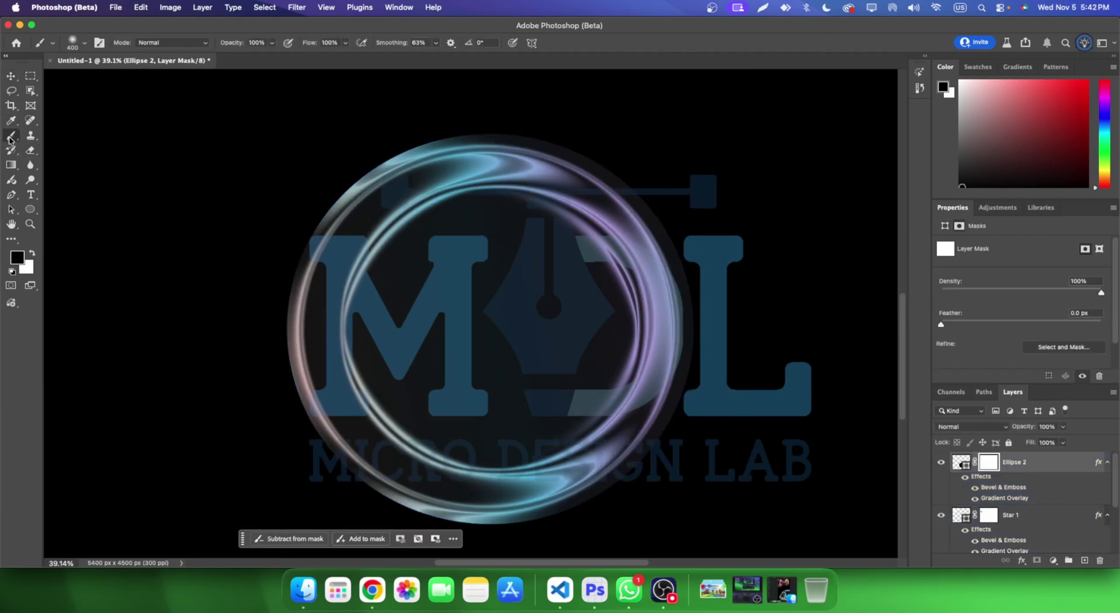
- Paint black on the mask to hide the ring's right, upper-right and lower edges
scroll(480, 293, "down", 1)
left_click_drag(631, 270, 616, 355)
scroll(615, 354, "down", 3)
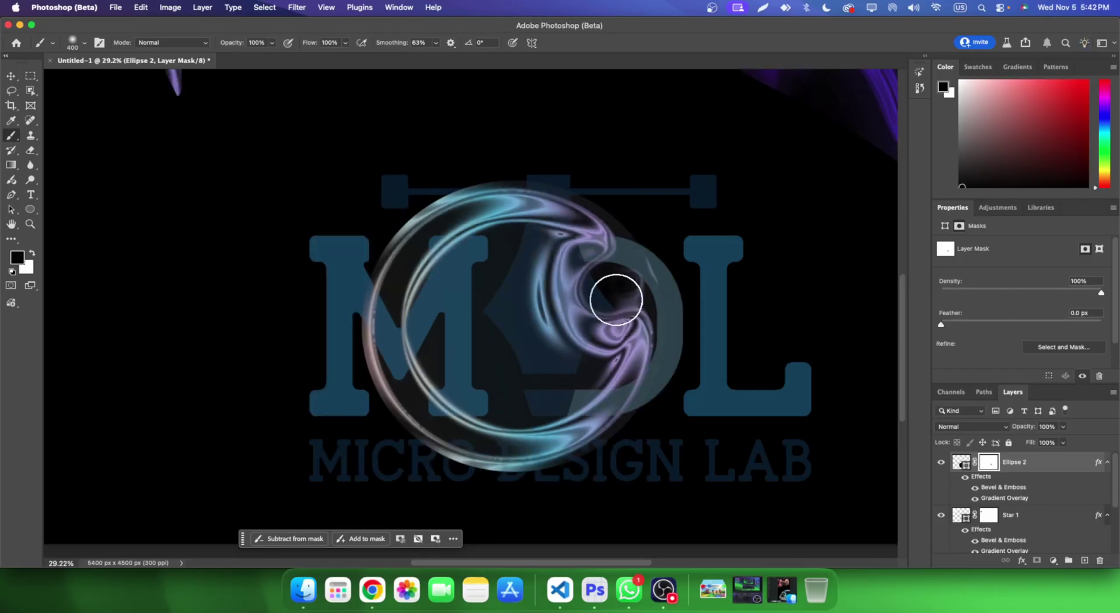
mouse_move(618, 300)
left_mouse_down()
mouse_move(595, 191)
mouse_move(651, 290)
mouse_move(596, 275)
mouse_move(680, 327)
mouse_move(670, 350)
mouse_move(672, 330)
left_mouse_up()
scroll(674, 327, "down", 3)
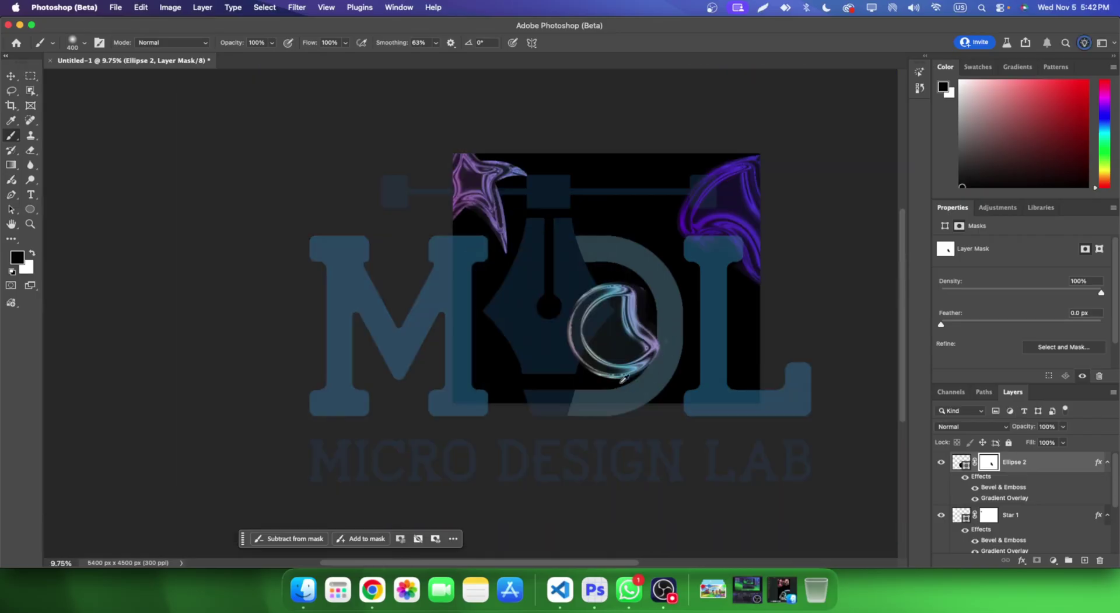
scroll(674, 328, "up", 1)
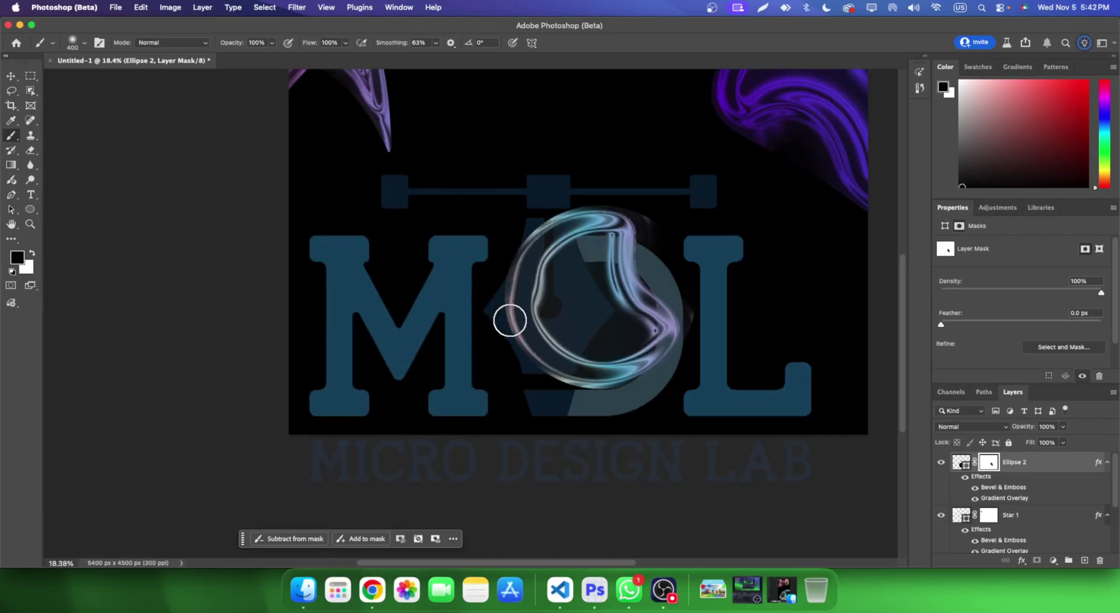
mouse_move(638, 420)
left_mouse_down()
mouse_move(564, 355)
mouse_move(675, 407)
mouse_move(576, 380)
mouse_move(508, 397)
mouse_move(553, 393)
left_mouse_up()
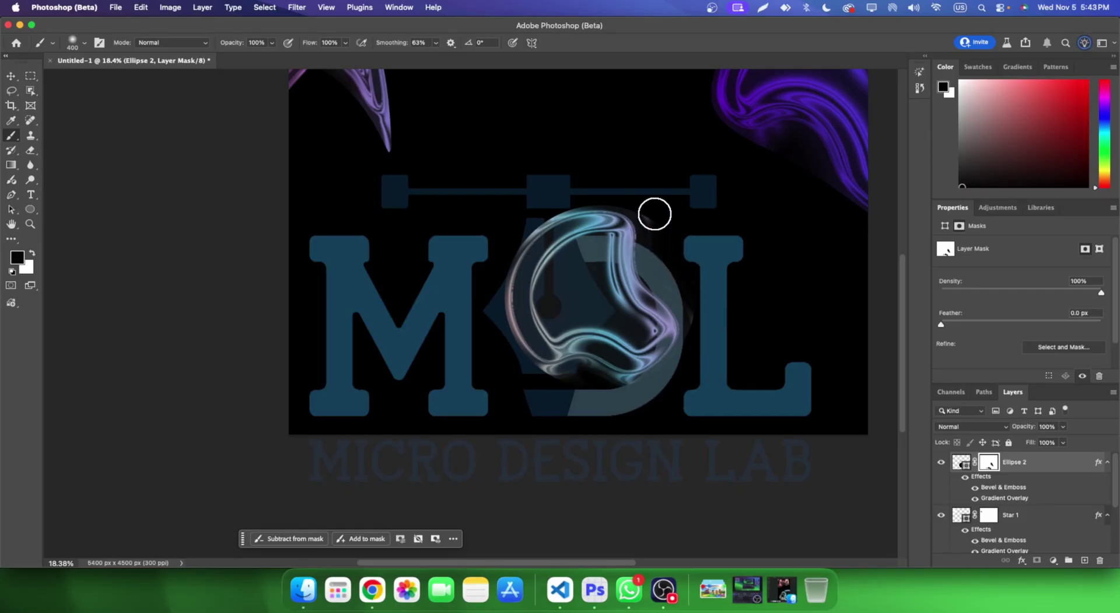
left_click_drag(650, 207, 702, 327)
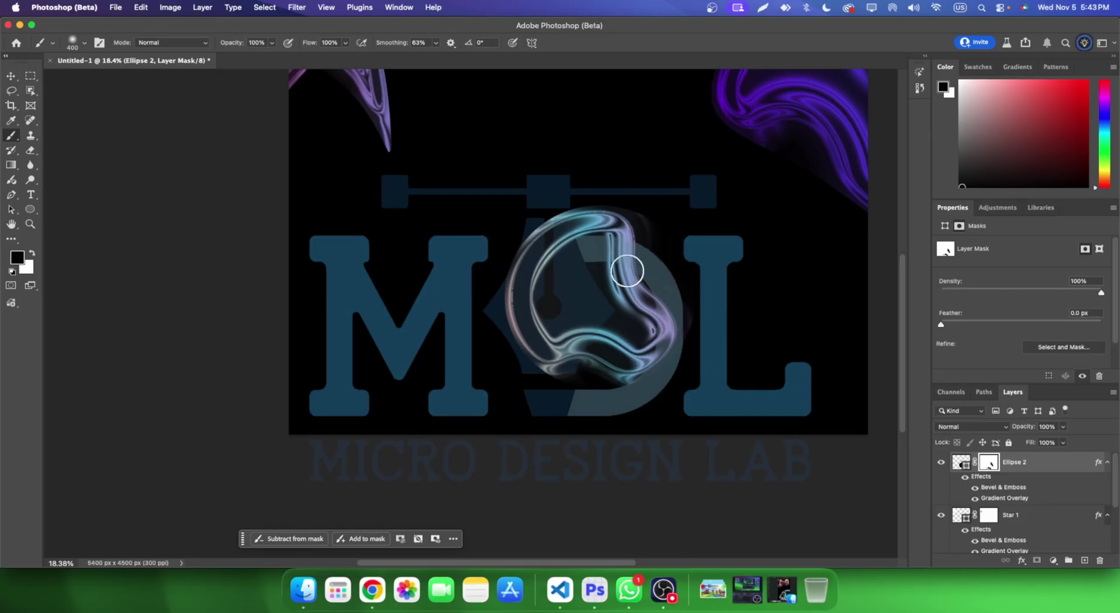
scroll(670, 356, "down", 5)
- Scale the Ellipse 2 ring to about 260%, shift it lower, and commit the transform
left_click(15, 77)
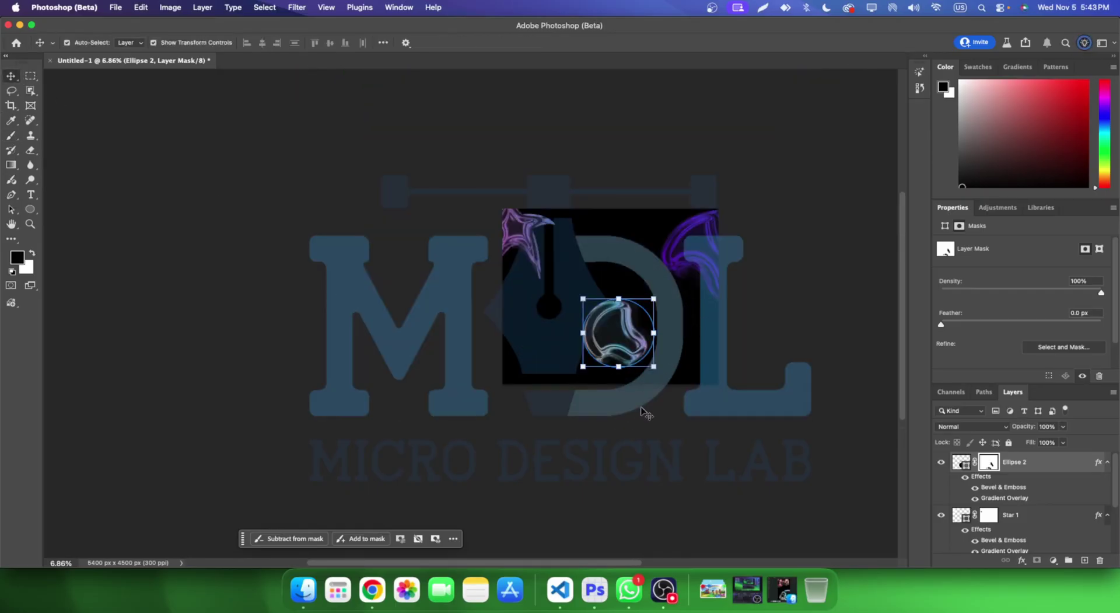
left_click_drag(653, 366, 691, 417)
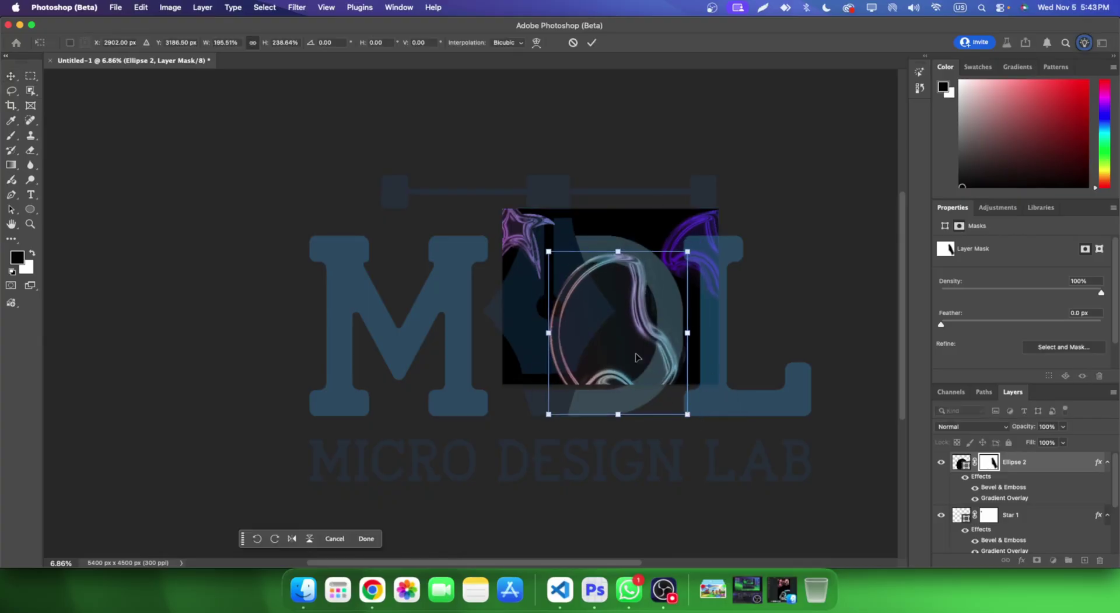
key("super+z")
mouse_move(653, 366)
left_mouse_down()
mouse_move(651, 377)
mouse_move(662, 372)
left_mouse_up()
key("super+z")
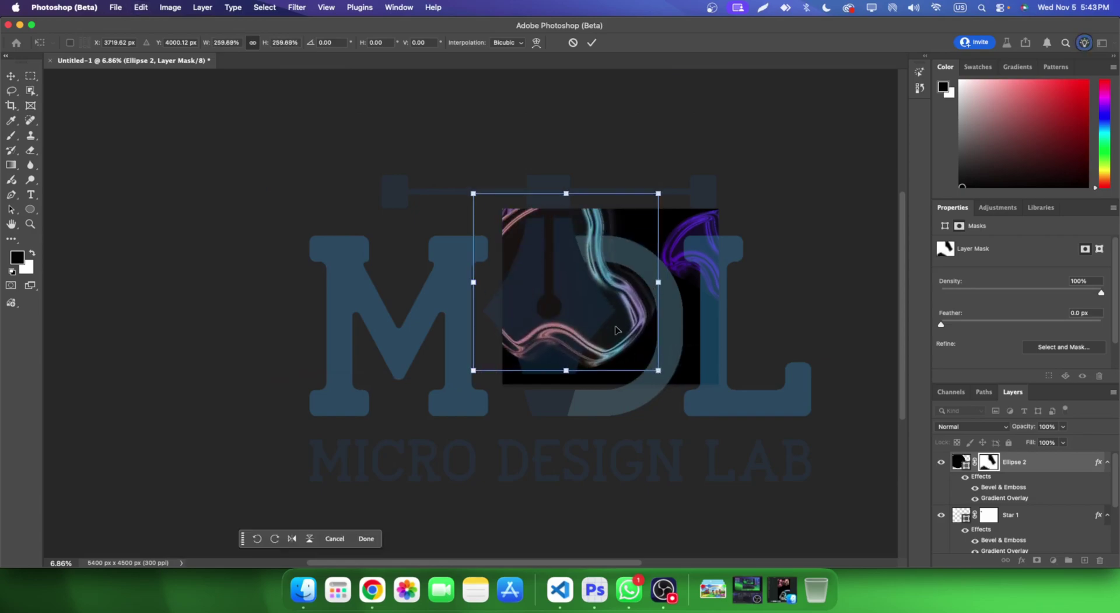
mouse_move(611, 317)
left_mouse_down()
mouse_move(629, 421)
mouse_move(648, 421)
left_mouse_up()
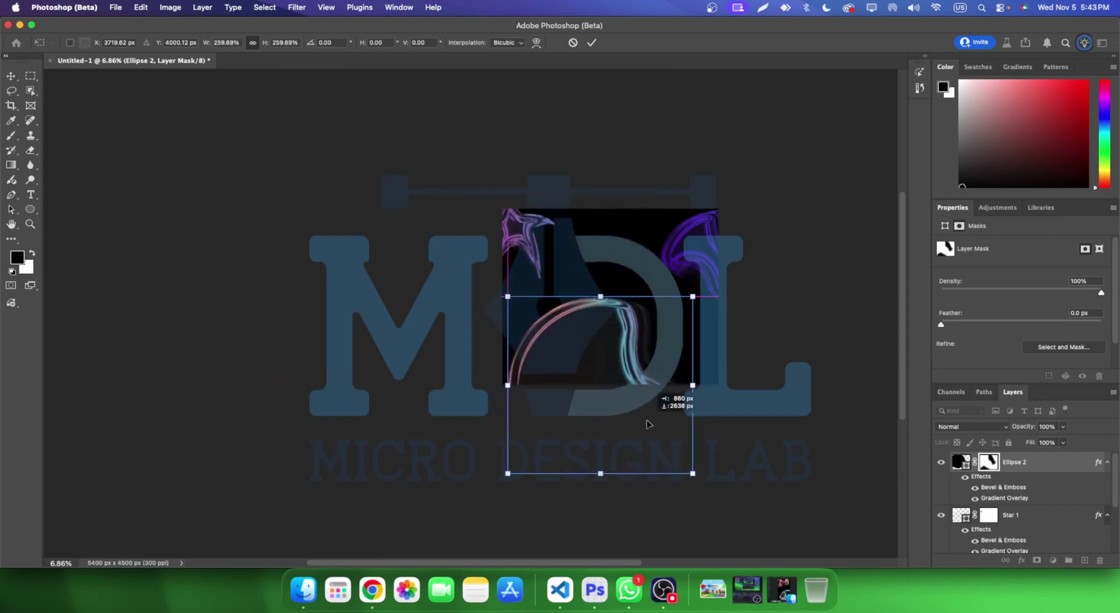
key("Return")
left_click(822, 448)
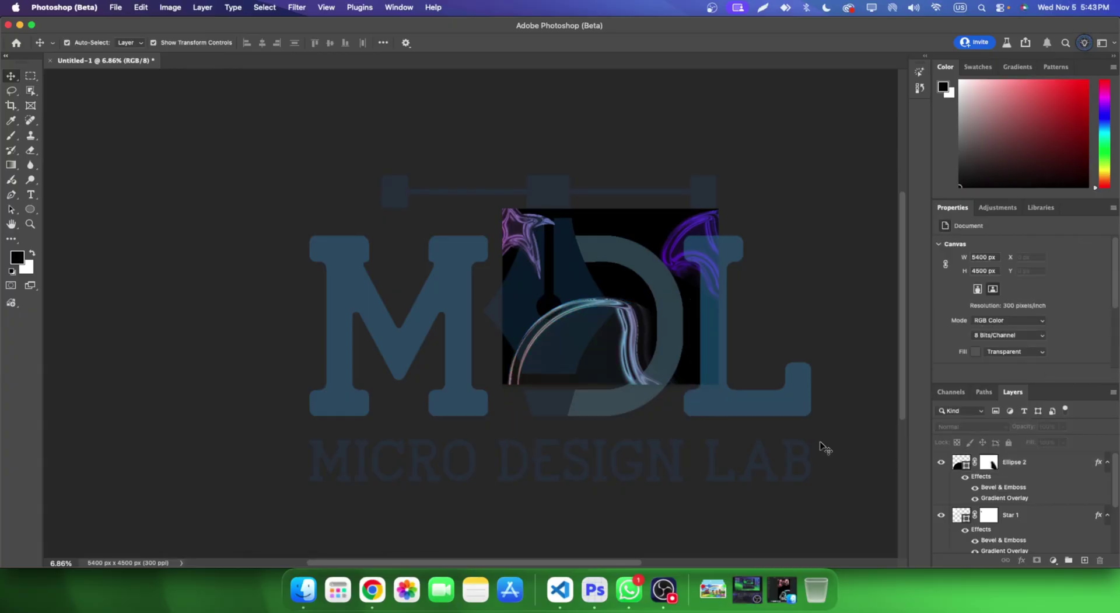
left_click(589, 315)
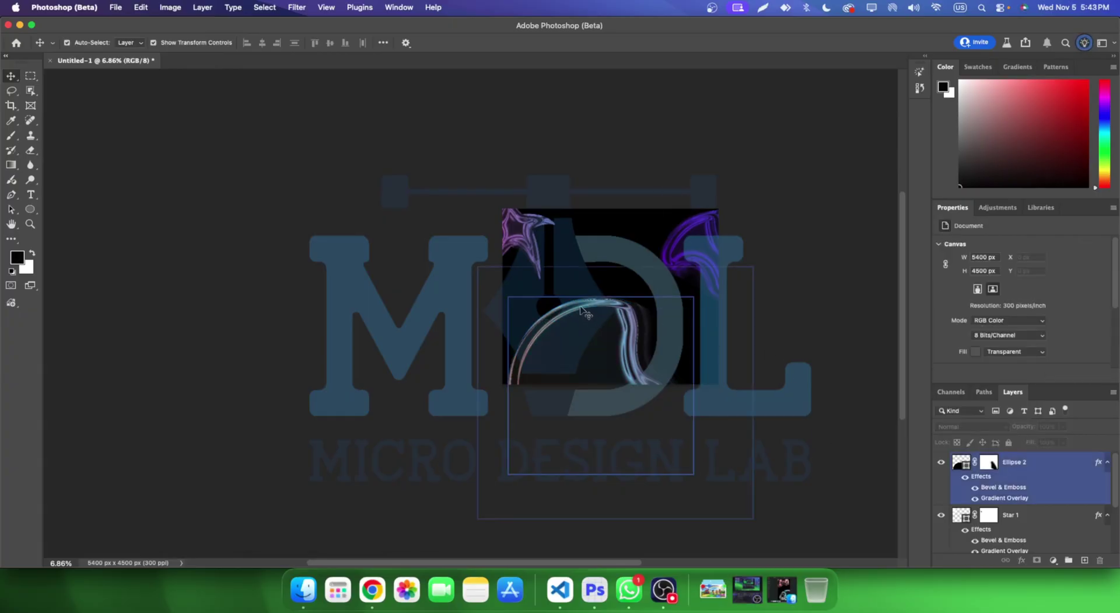
- Hide Color Fill 1, move the ring, and move and rotate the purple swirl about -67°
left_click(590, 252)
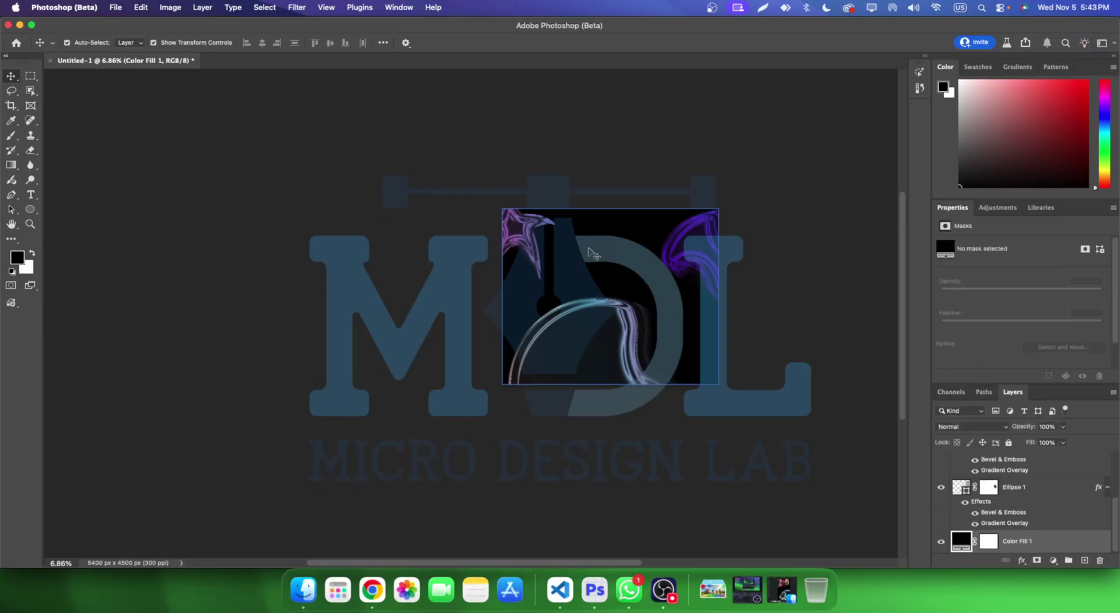
key("ctrl+comma")
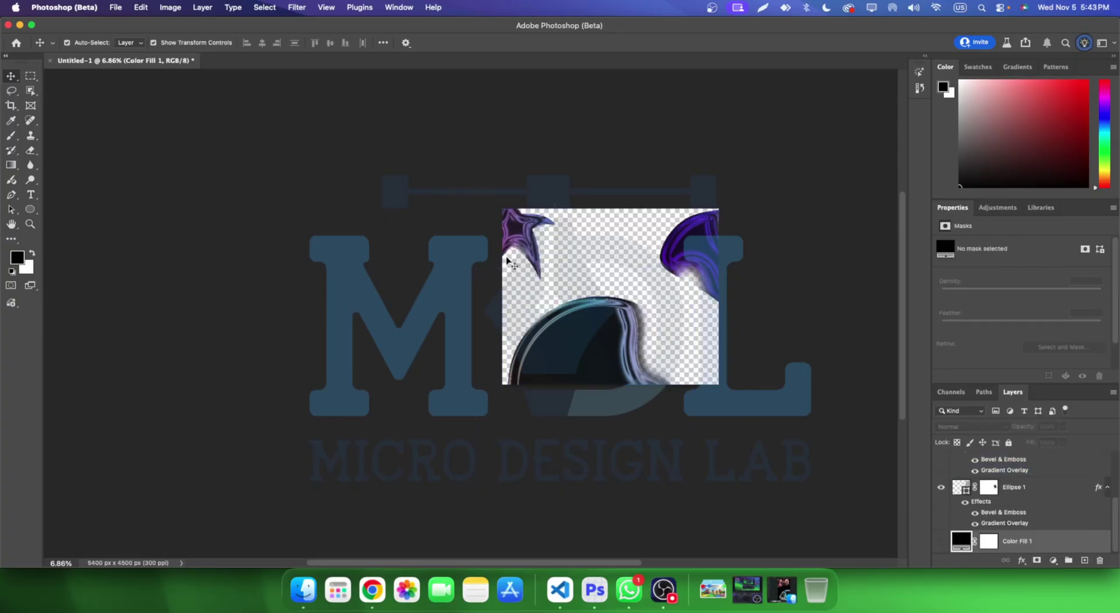
left_click_drag(673, 347, 785, 365)
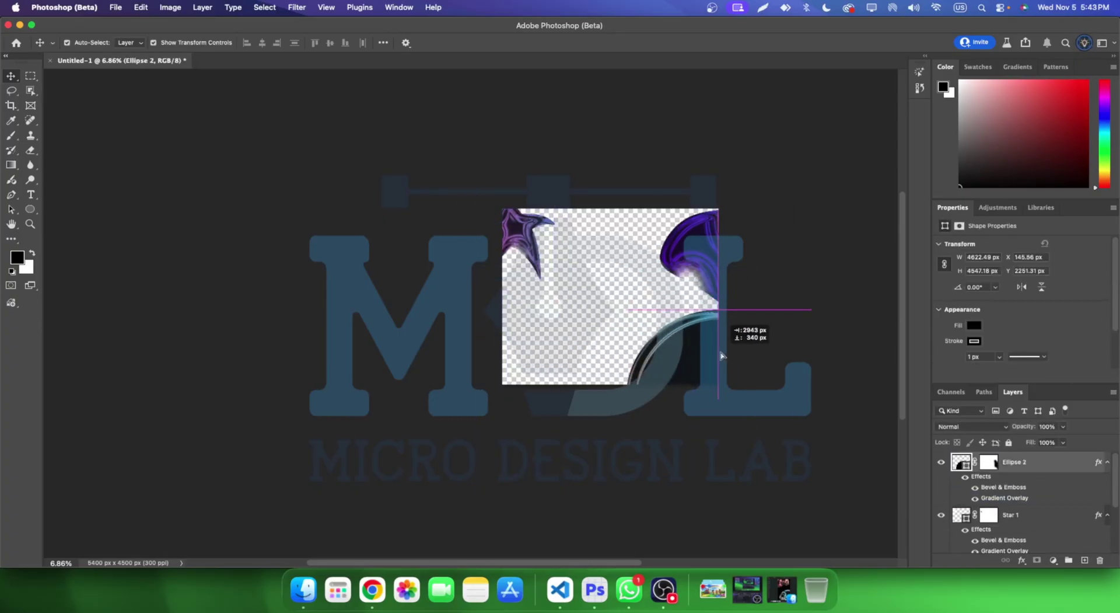
left_click_drag(694, 245, 495, 336)
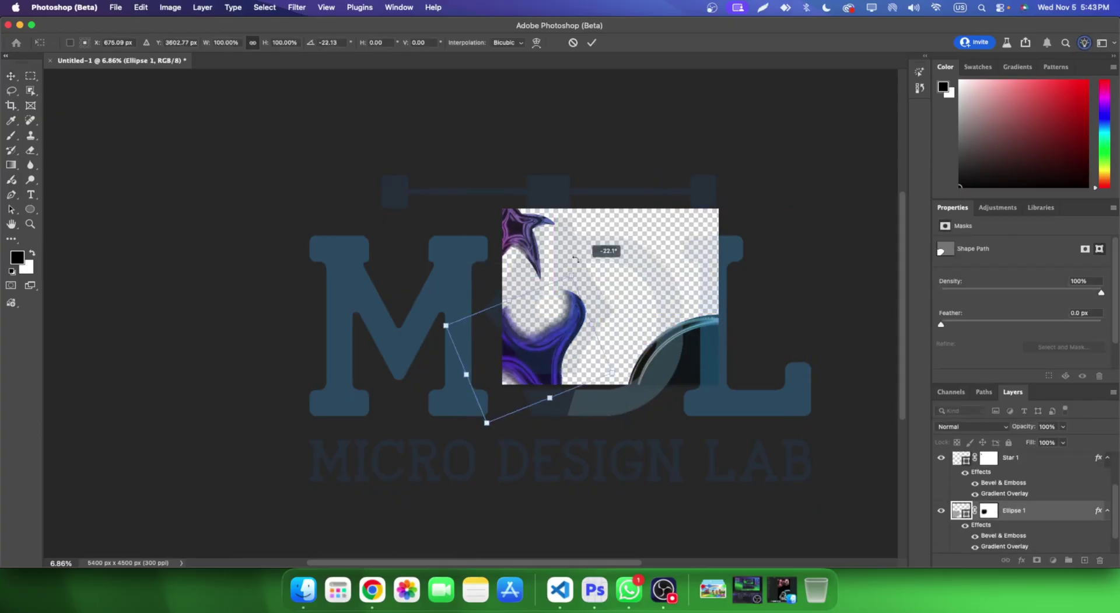
left_click_drag(604, 296, 510, 259)
left_click_drag(532, 350, 511, 361)
key("Return")
- Delete the star and both ellipse shapes, then show Color Fill 1 again
mouse_move(524, 234)
left_mouse_down()
mouse_move(734, 288)
mouse_move(665, 253)
left_mouse_up()
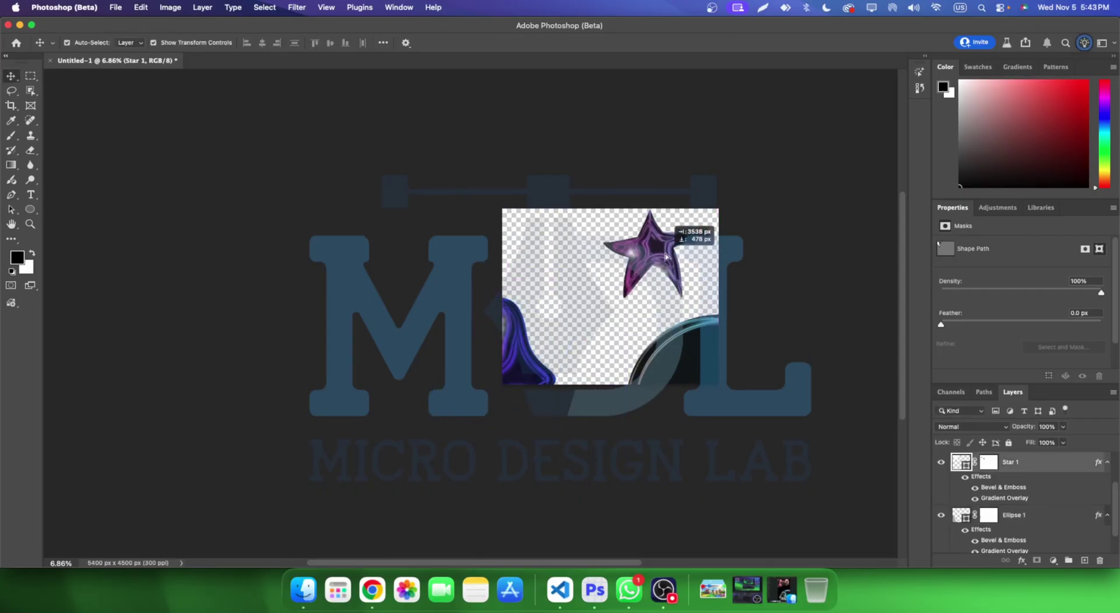
key("super+z")
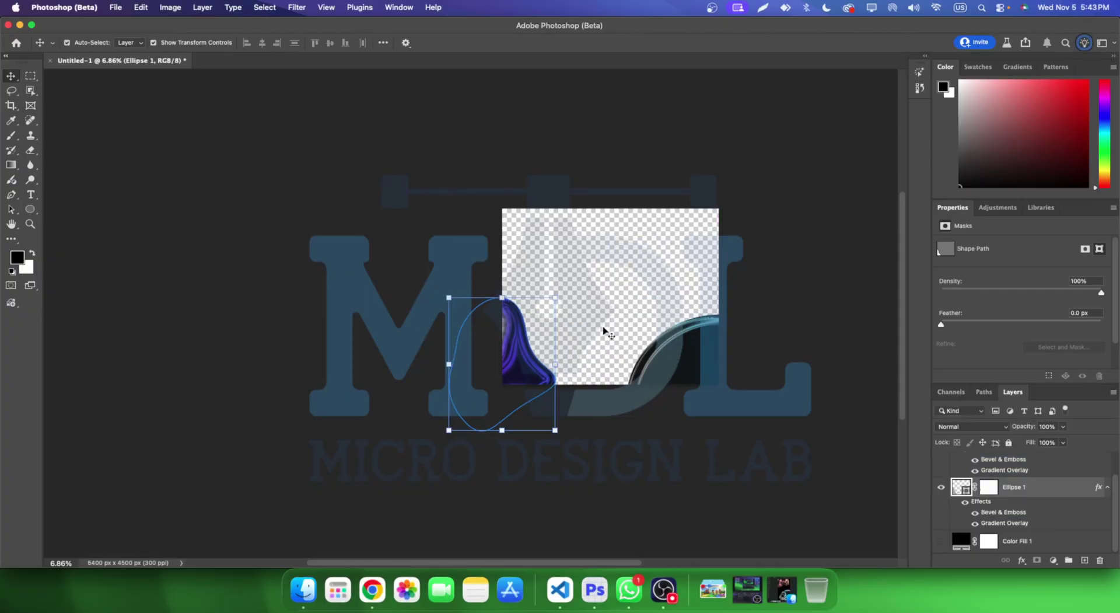
mouse_move(648, 336)
left_mouse_down()
mouse_move(671, 302)
mouse_move(569, 313)
left_mouse_up()
key("super+alt+a")
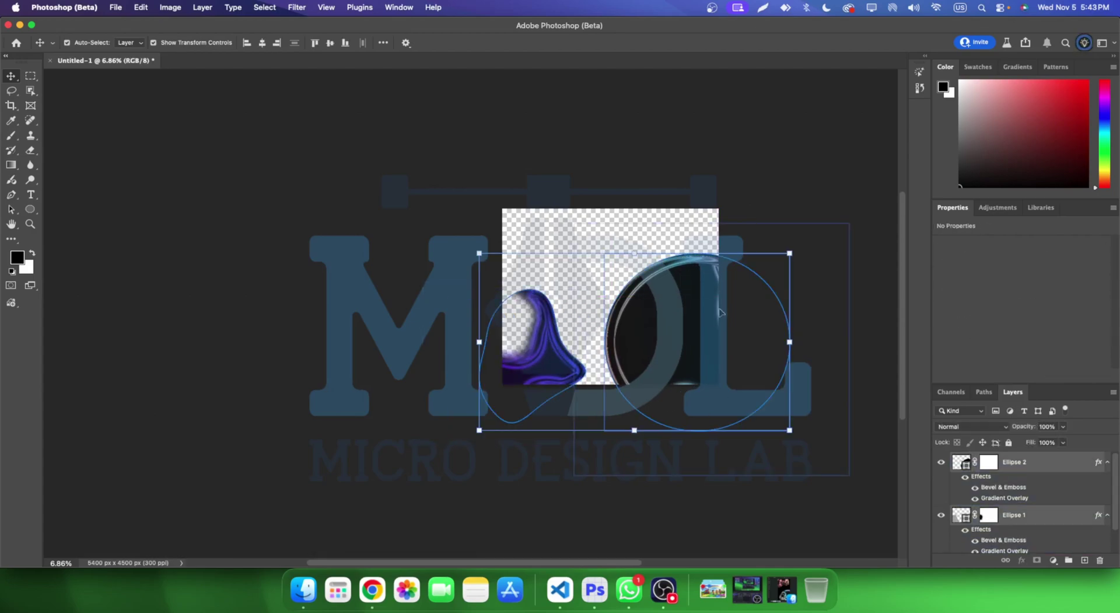
key("super+e")
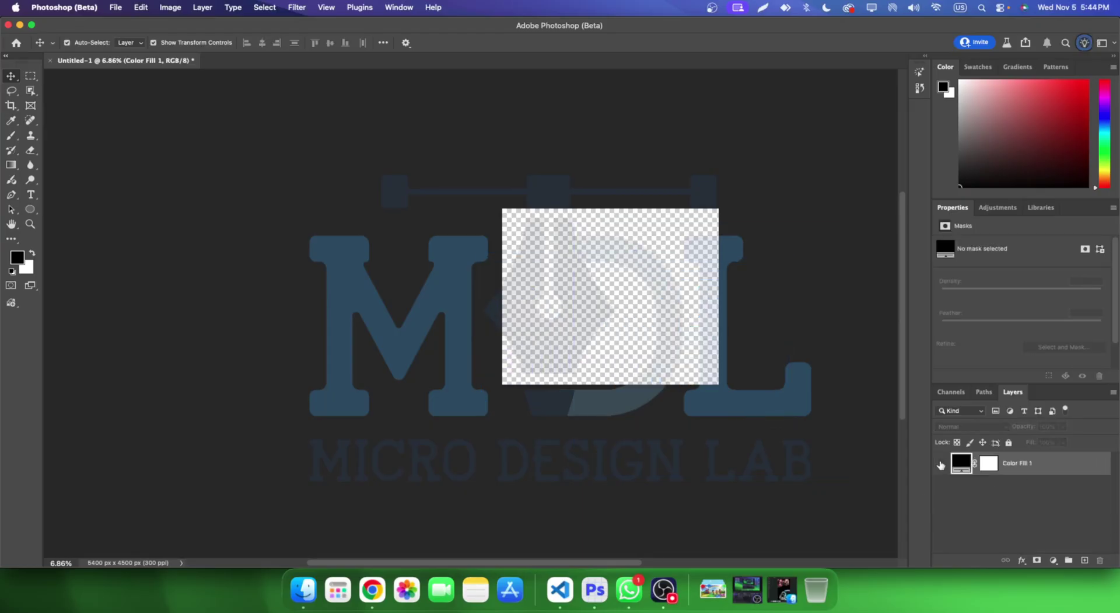
left_click(940, 464)
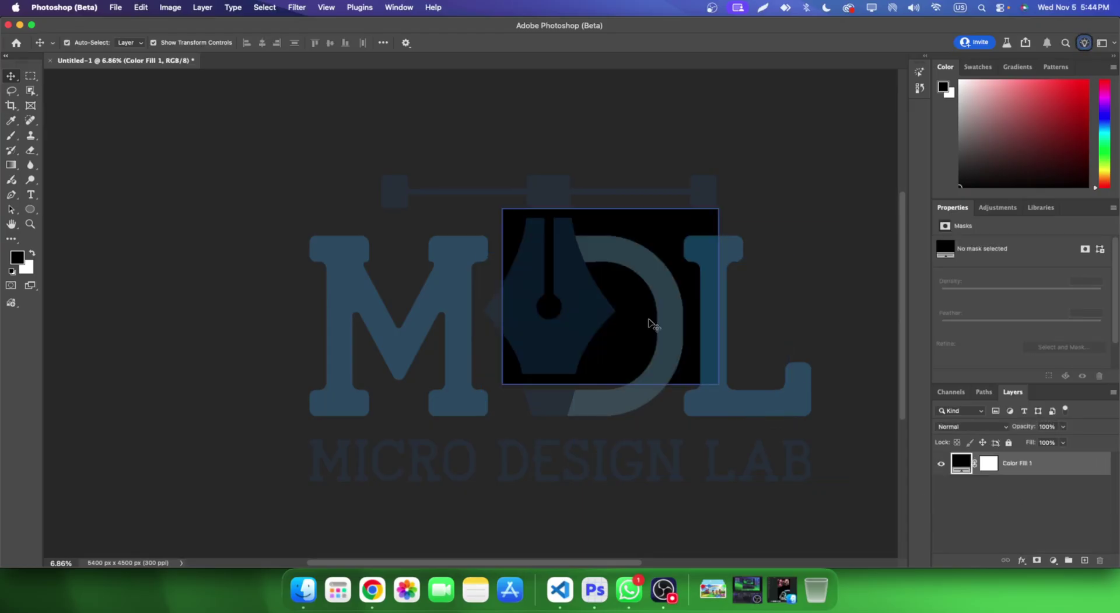
- Drag the whisk_uq8tfo meditating-figure logo PNG from Finder's output folder onto the canvas
left_click(303, 588)
double_click(386, 74)
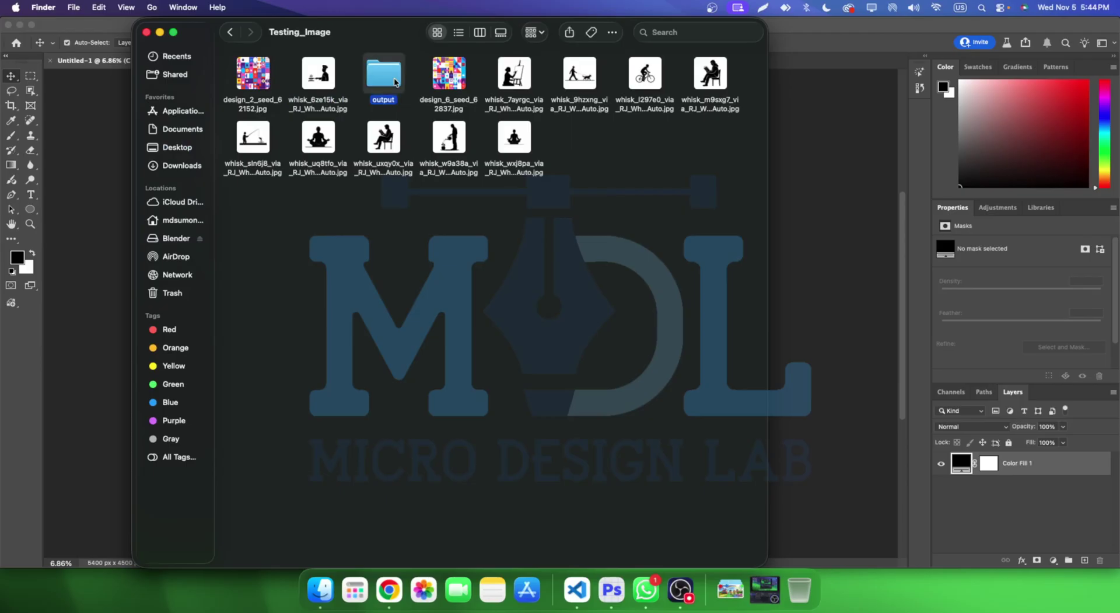
mouse_move(383, 34)
left_mouse_down()
mouse_move(759, 65)
mouse_move(759, 80)
left_mouse_up()
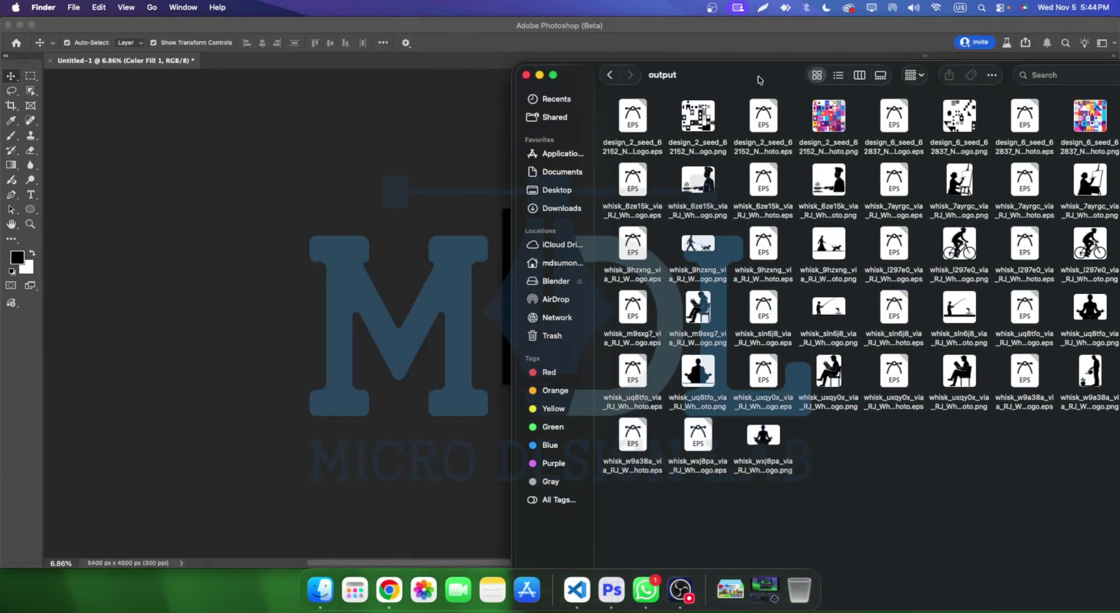
left_click(828, 182)
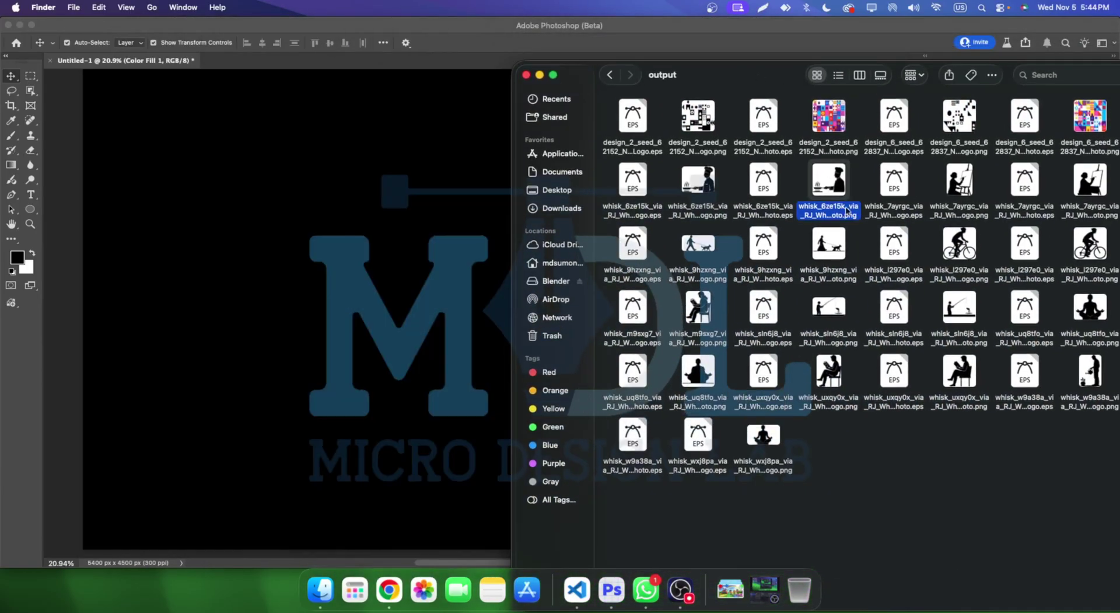
left_click(936, 459)
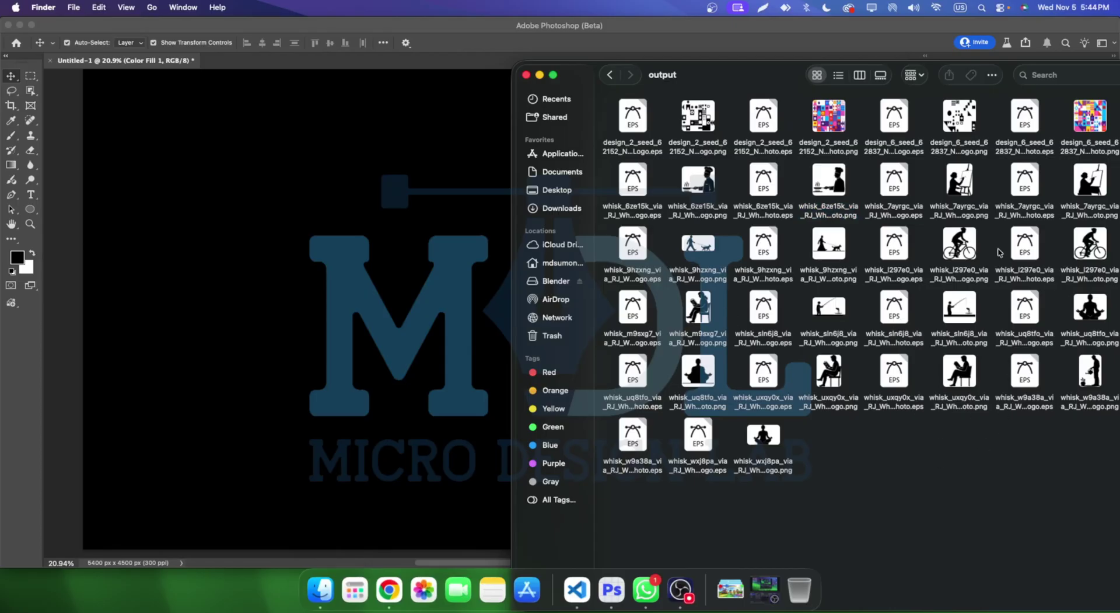
mouse_move(1090, 307)
left_mouse_down()
mouse_move(494, 329)
mouse_move(495, 300)
left_mouse_up()
- Commit the placed logo and enable Bevel & Emboss with Contour and a Gradient Overlay
left_click_drag(497, 309, 499, 308)
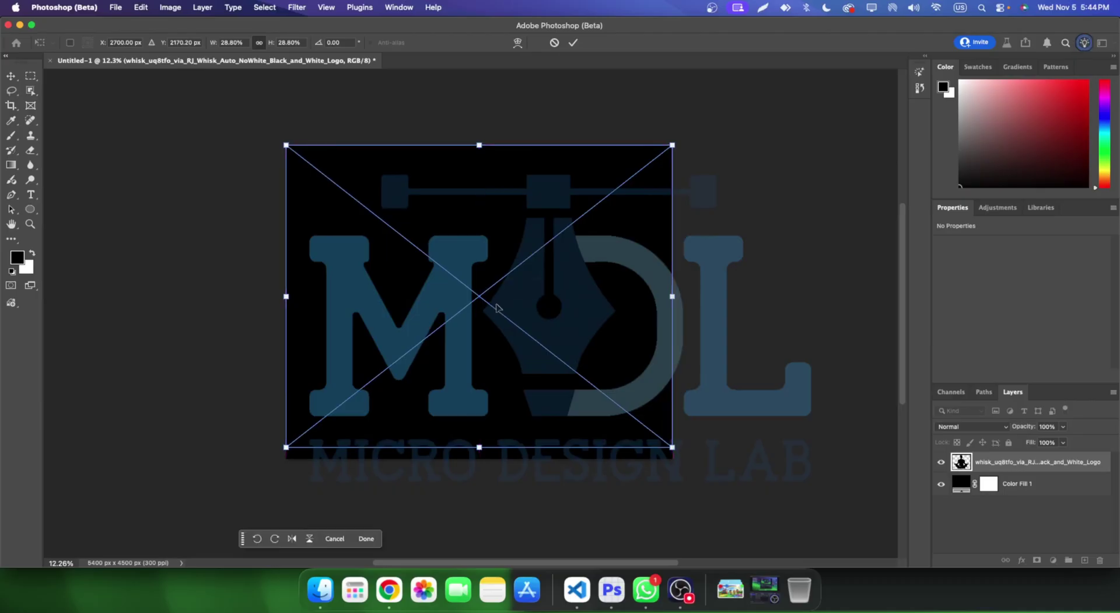
key("Return")
right_click(1022, 462)
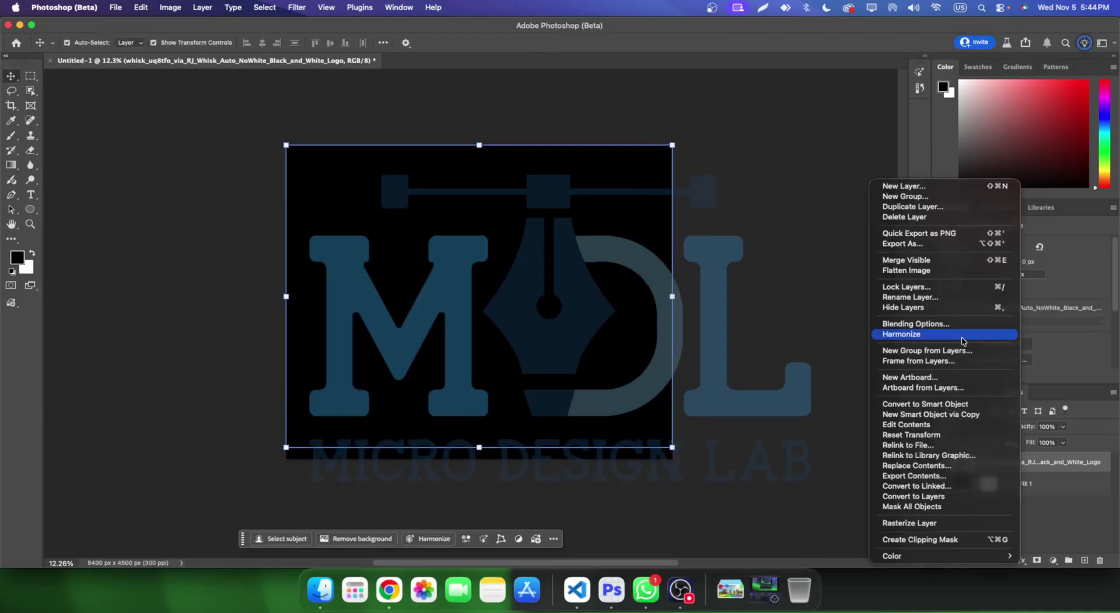
left_click(933, 323)
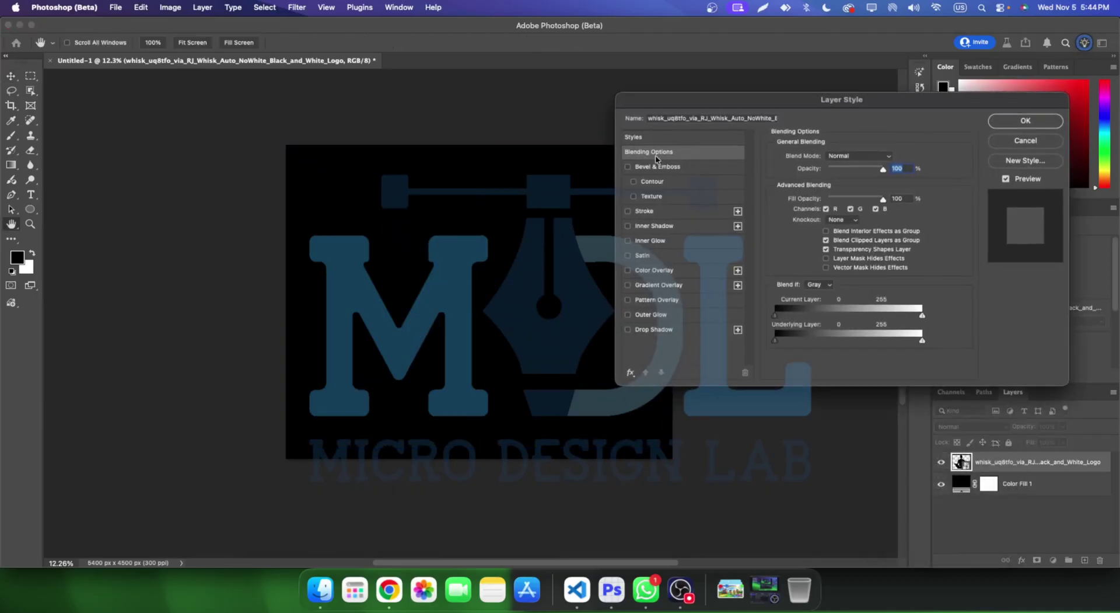
left_click(629, 167)
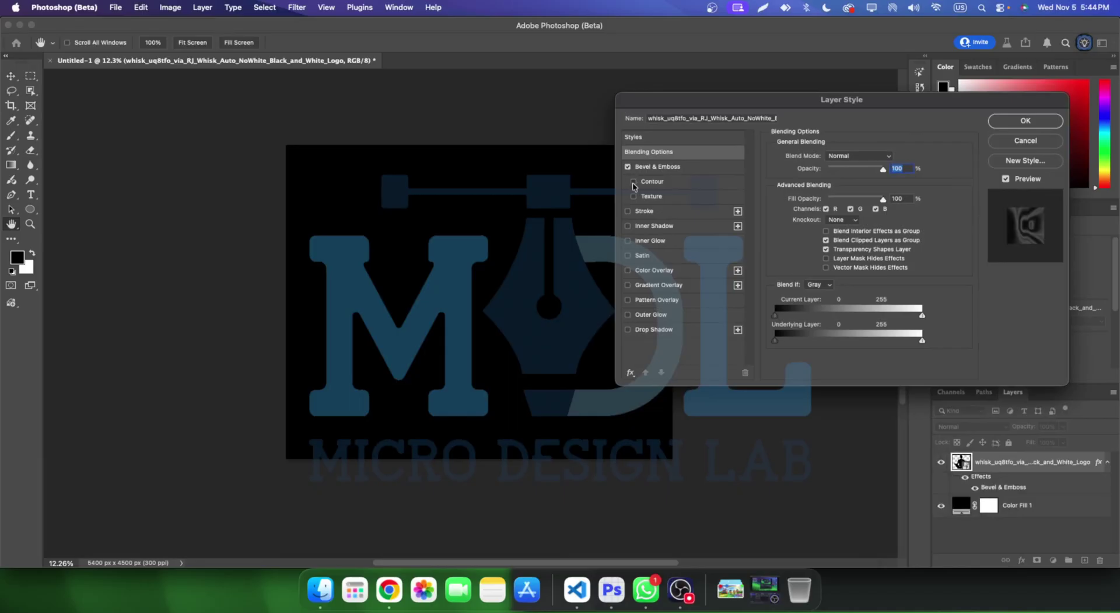
left_click(634, 182)
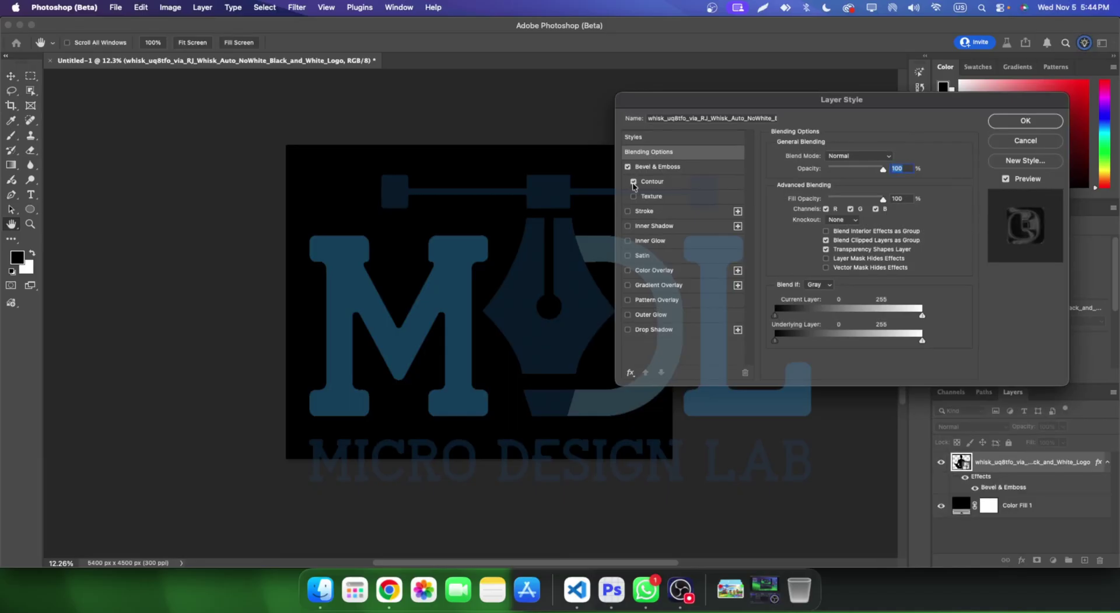
left_click(628, 285)
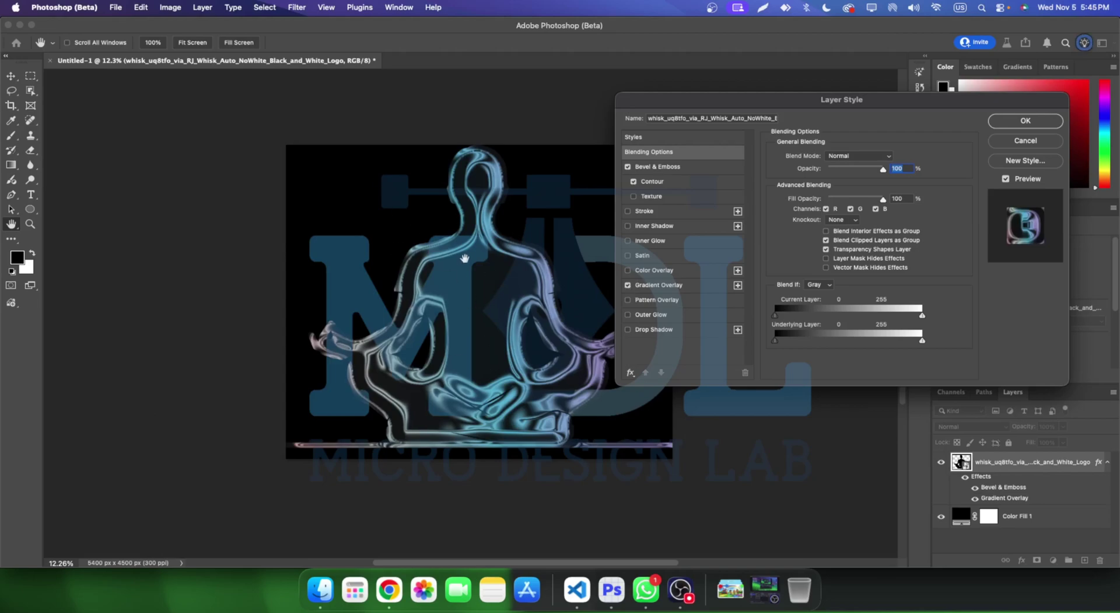
- Give the logo's overlay the Blue_16 gradient and apply the styles
left_click_drag(732, 100, 767, 113)
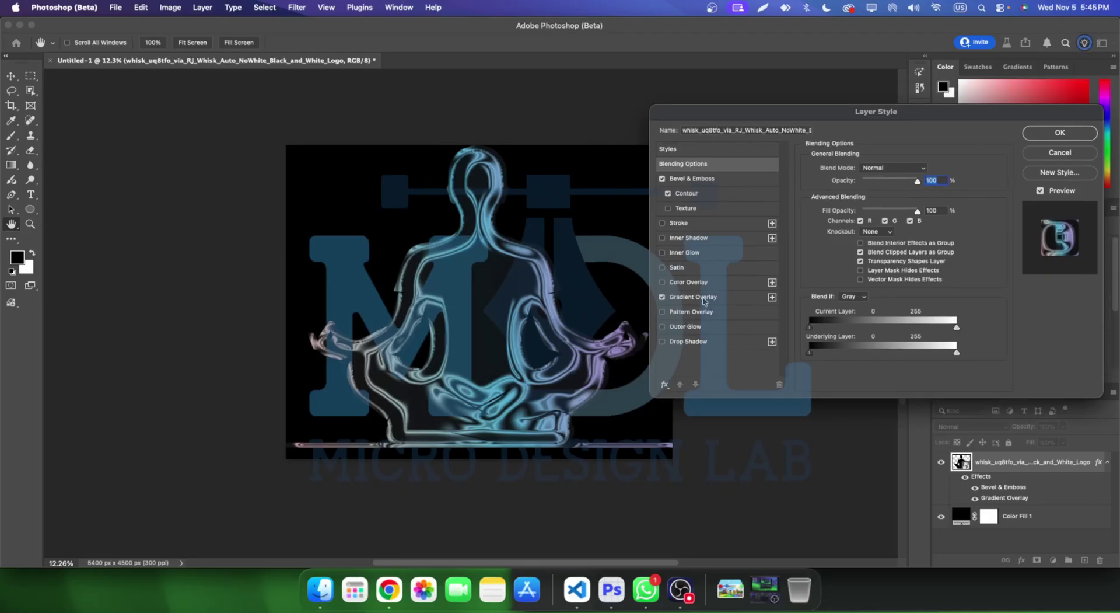
left_click(694, 297)
left_click(901, 194)
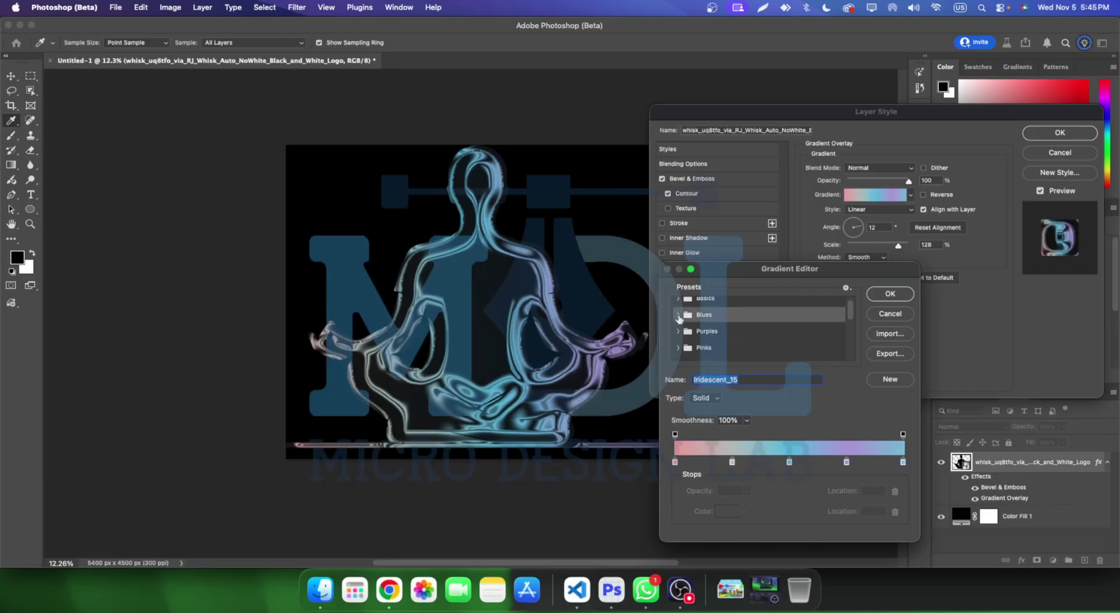
left_click(678, 315)
left_click(730, 331)
left_click(801, 340)
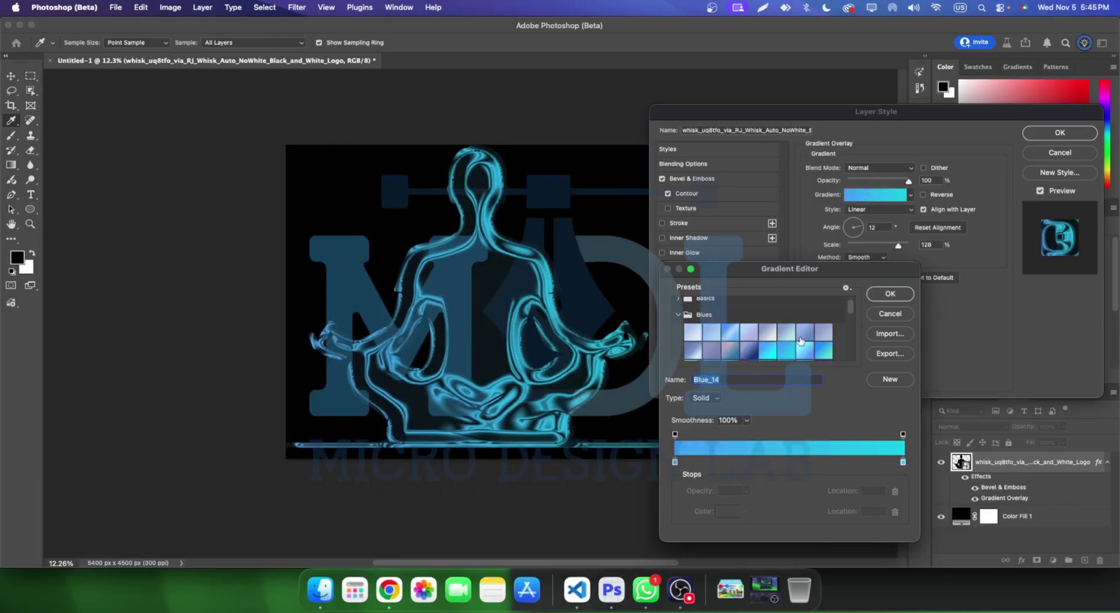
left_click(821, 347)
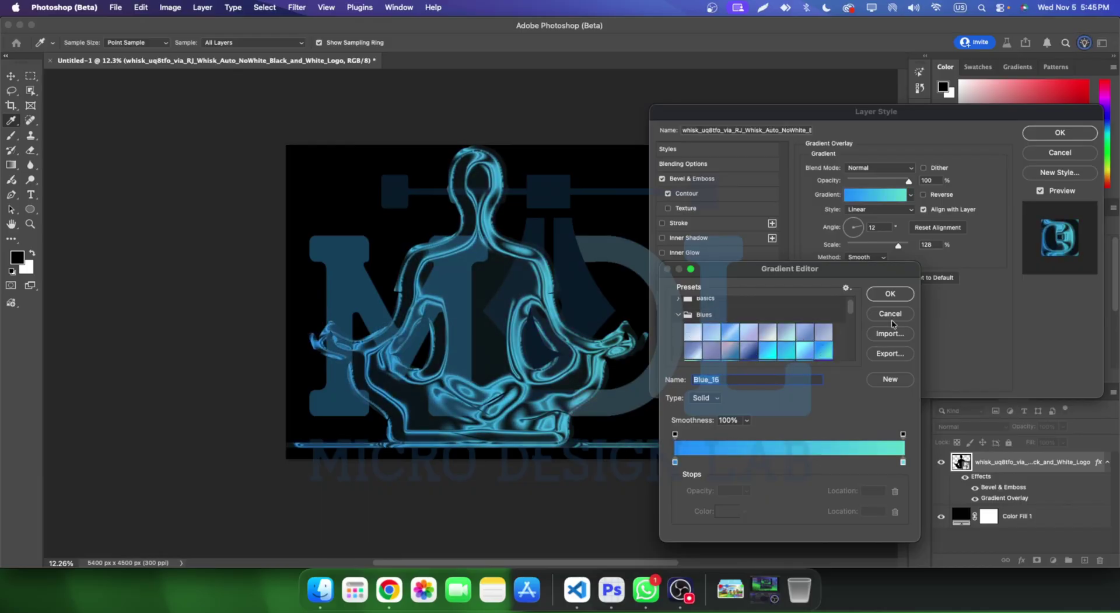
left_click(899, 299)
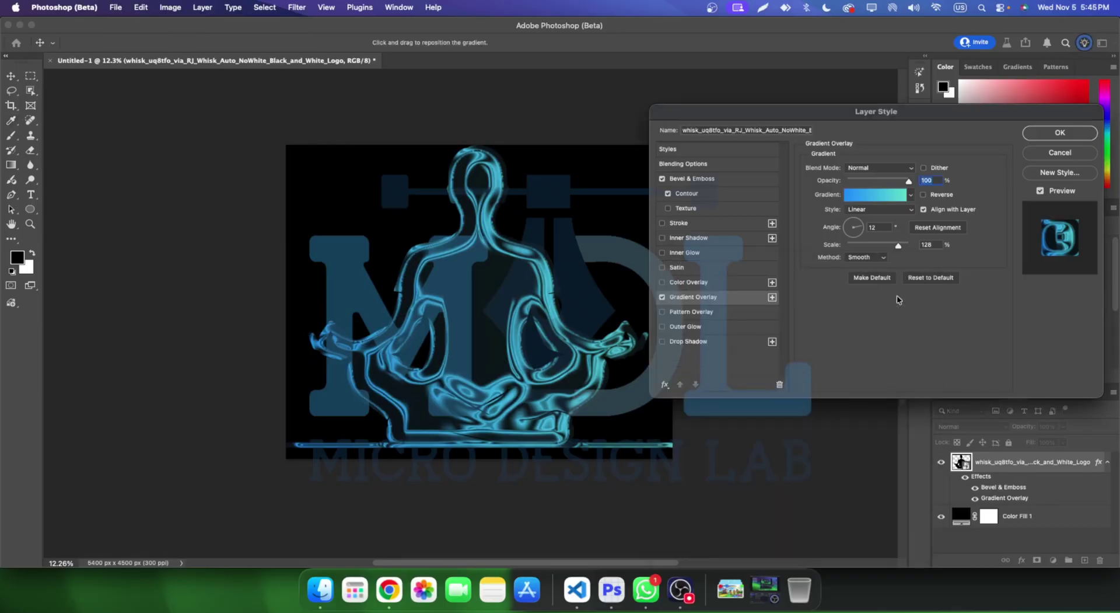
left_click(1032, 137)
scroll(560, 338, "up", 5)
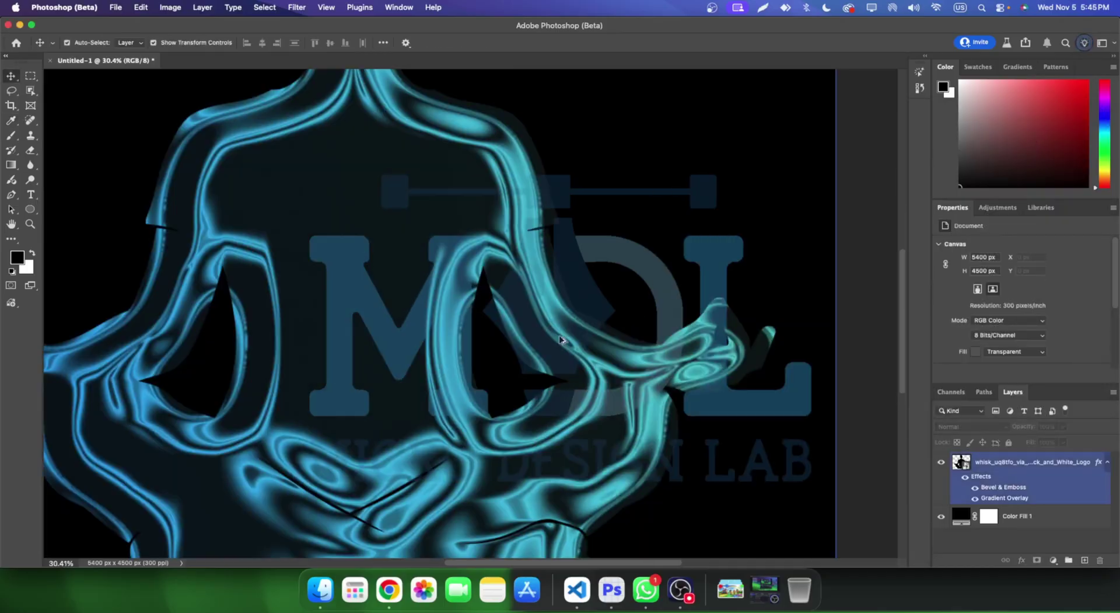
scroll(569, 336, "up", 2)
scroll(602, 332, "down", 4)
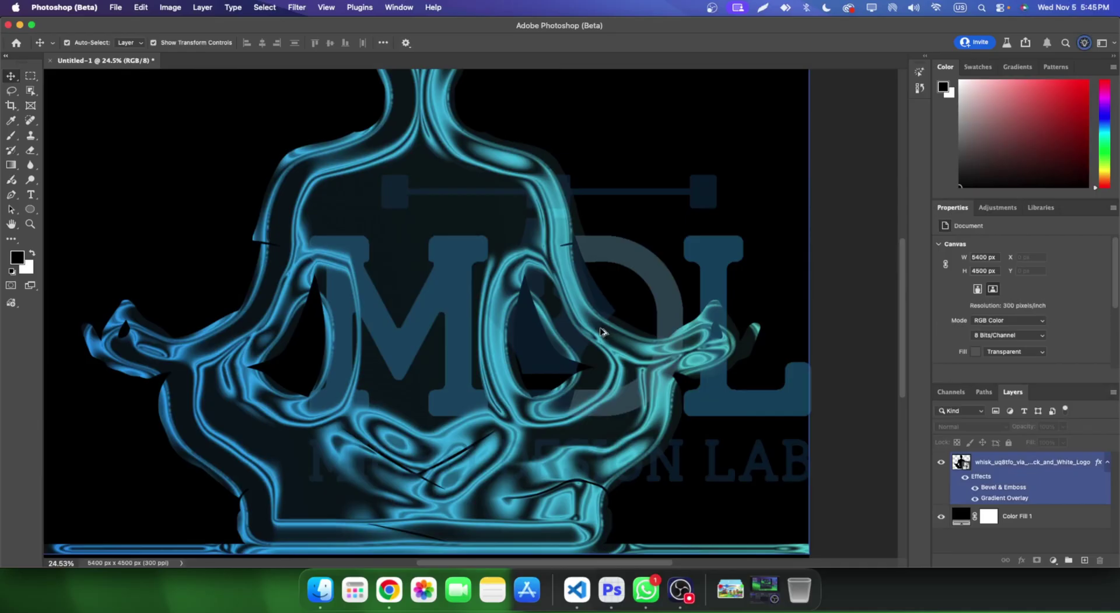
scroll(602, 331, "down", 1)
scroll(473, 388, "down", 1)
scroll(482, 397, "down", 2)
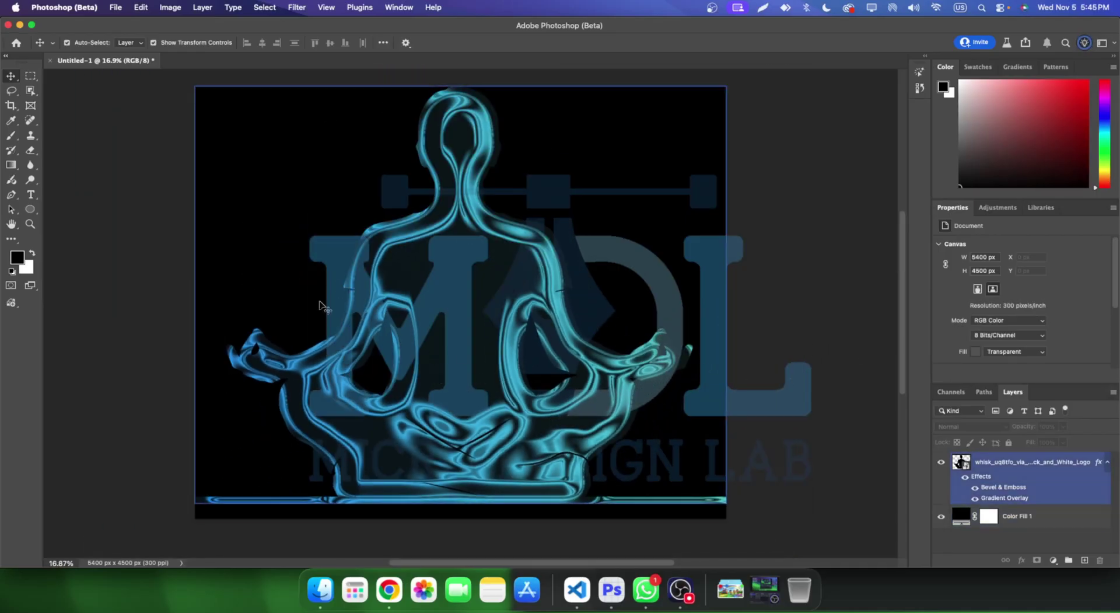
scroll(241, 367, "up", 7)
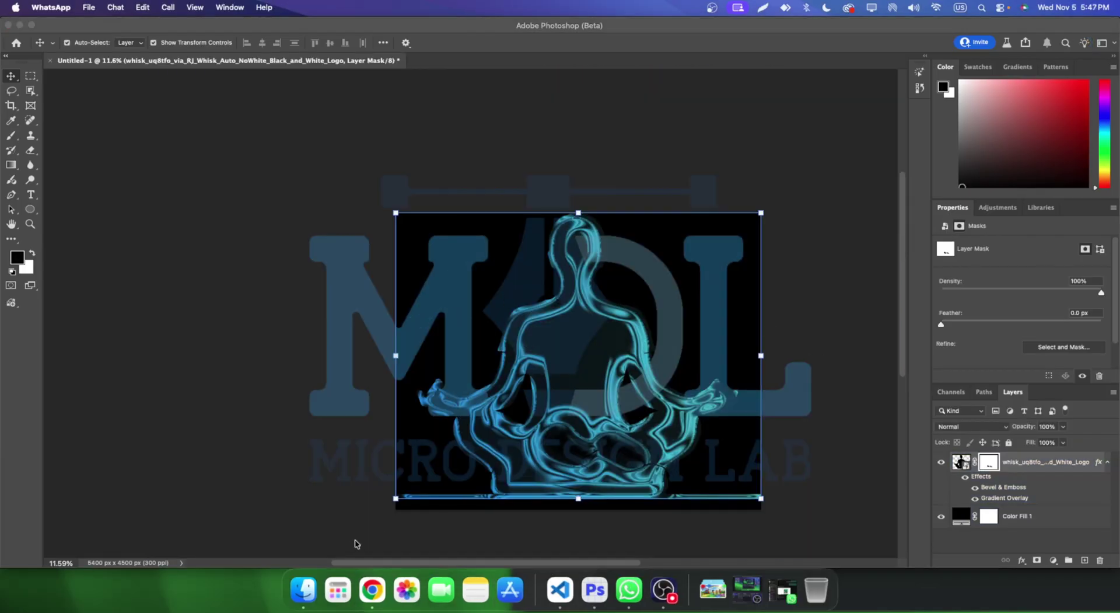
- Place the envelope PNG from Finder and enable Bevel & Emboss and Gradient Overlay on it
left_click(299, 587)
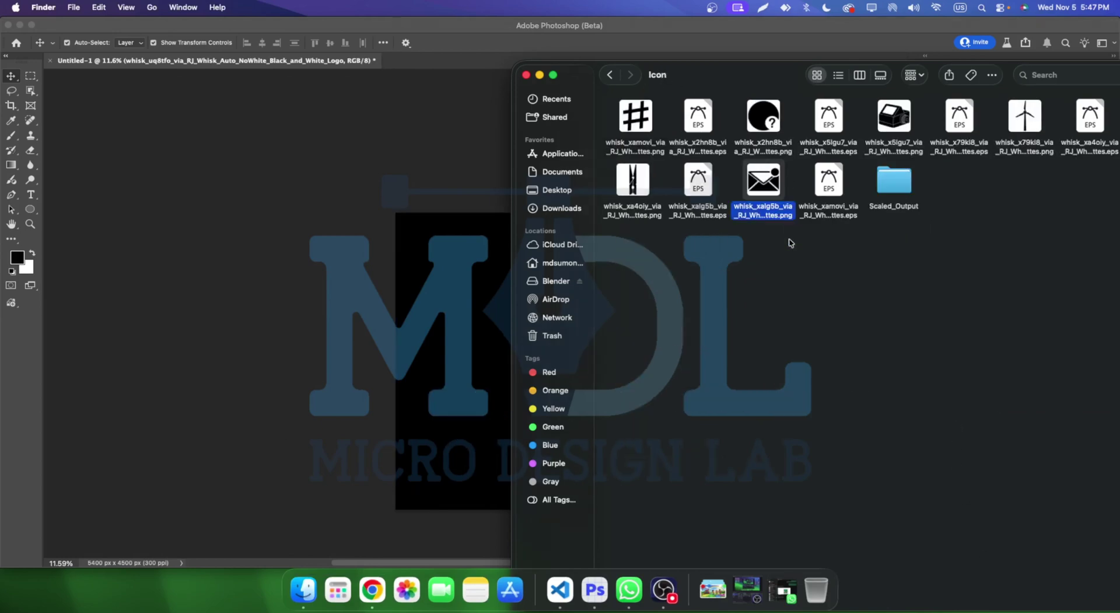
mouse_move(764, 184)
left_mouse_down()
mouse_move(520, 302)
mouse_move(463, 268)
left_mouse_up()
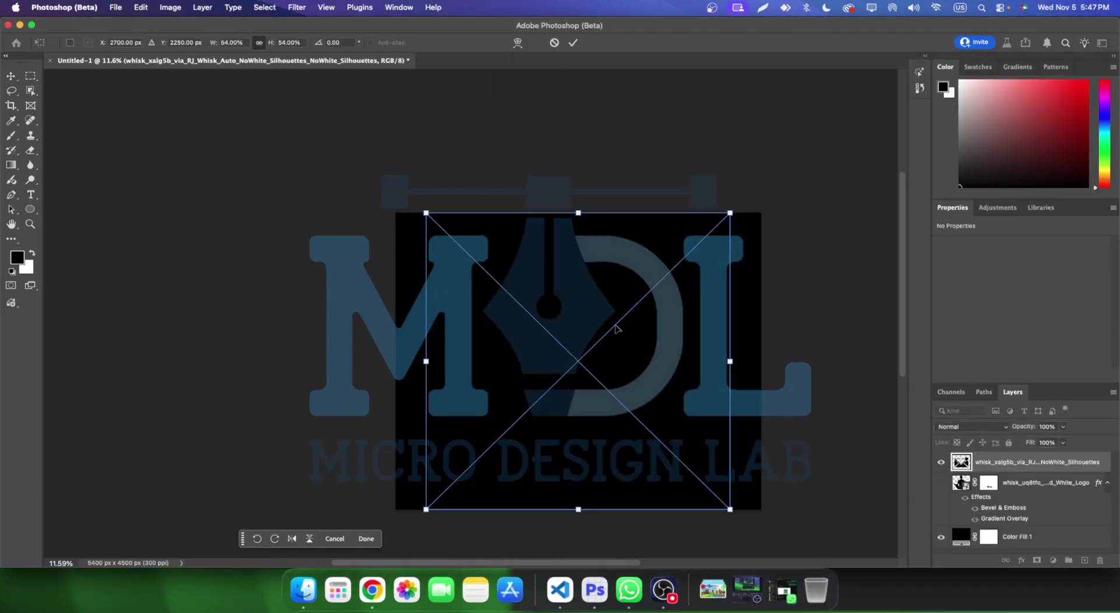
key("Return")
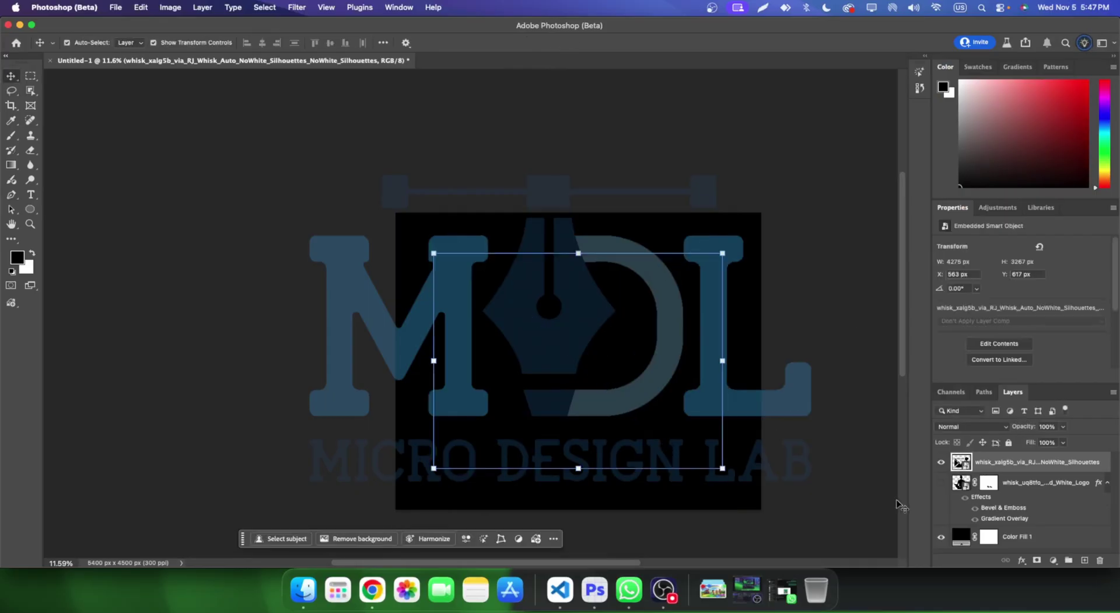
right_click(1044, 462)
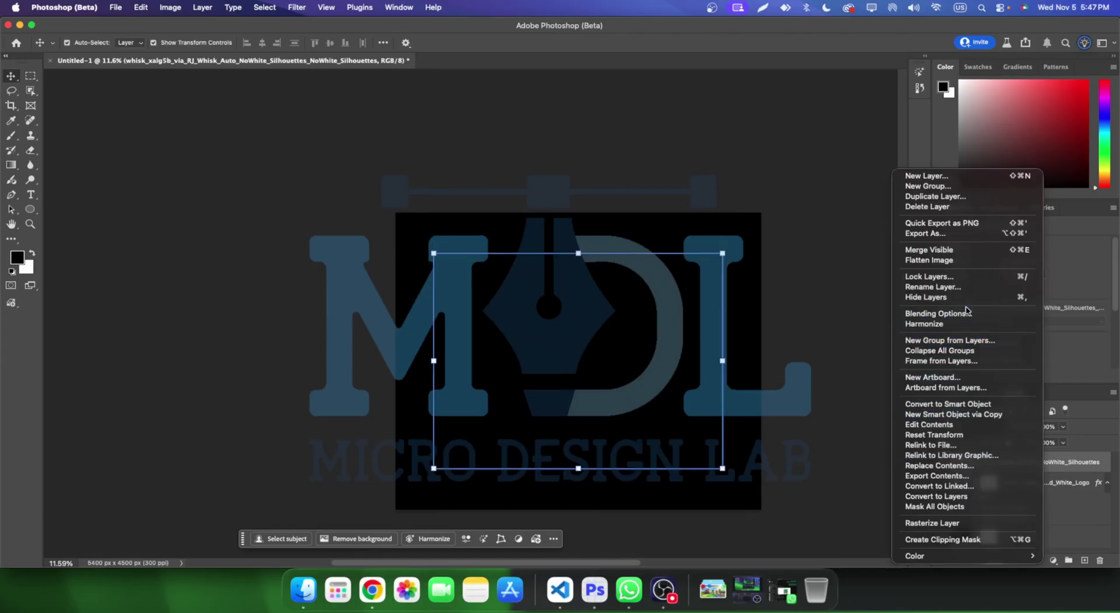
left_click(966, 312)
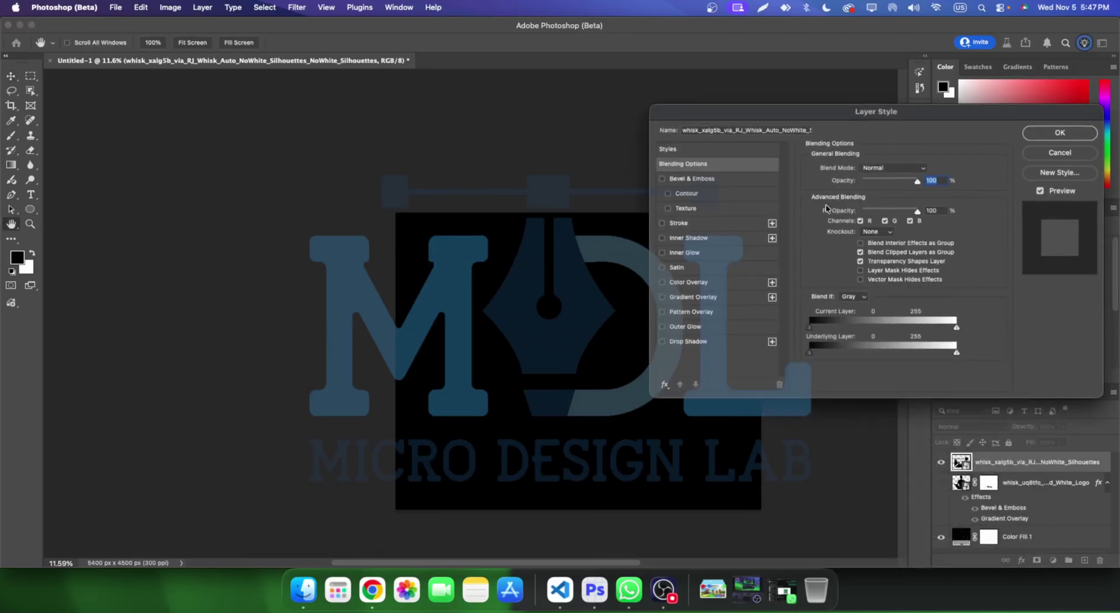
left_click(668, 194)
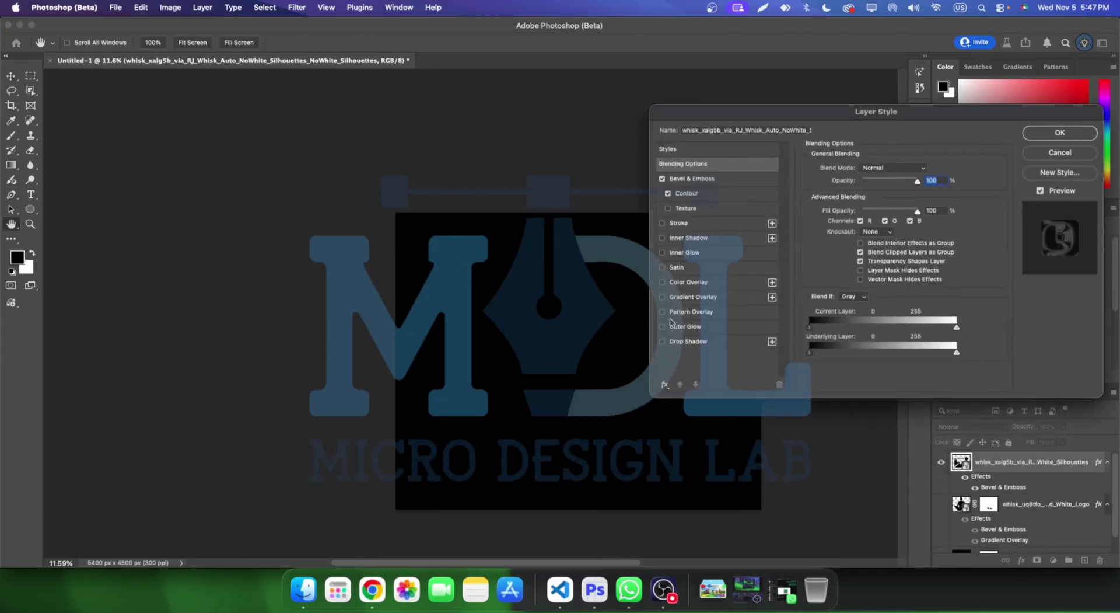
left_click(663, 297)
- Set the envelope's overlay to a pink-purple gradient preset and apply the style
mouse_move(815, 123)
left_mouse_down()
mouse_move(887, 216)
mouse_move(196, 195)
left_mouse_up()
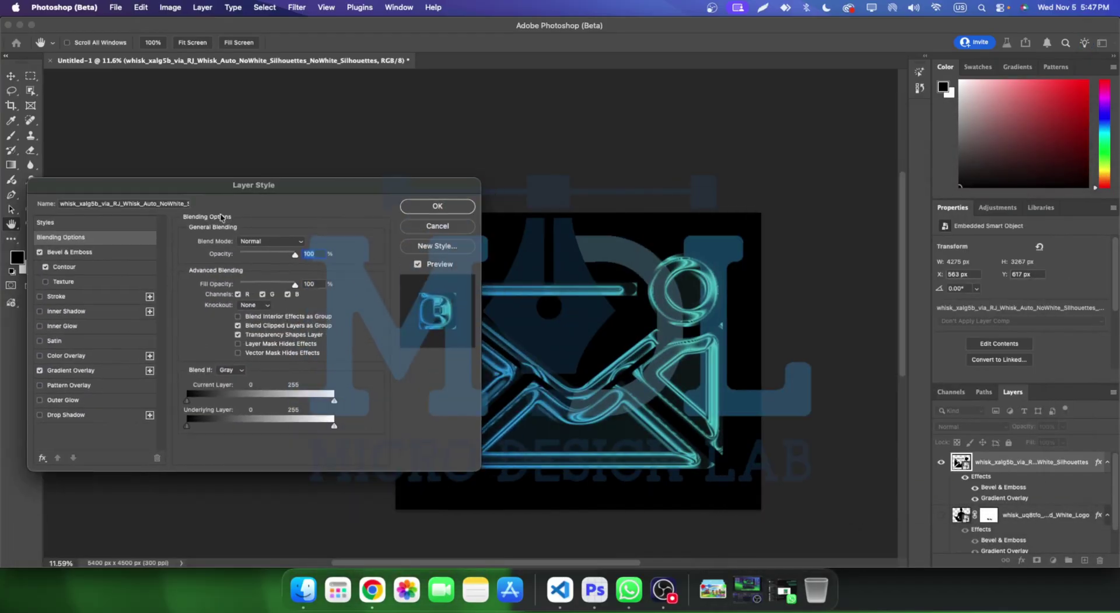
left_click(88, 373)
left_click(286, 268)
left_click(260, 326)
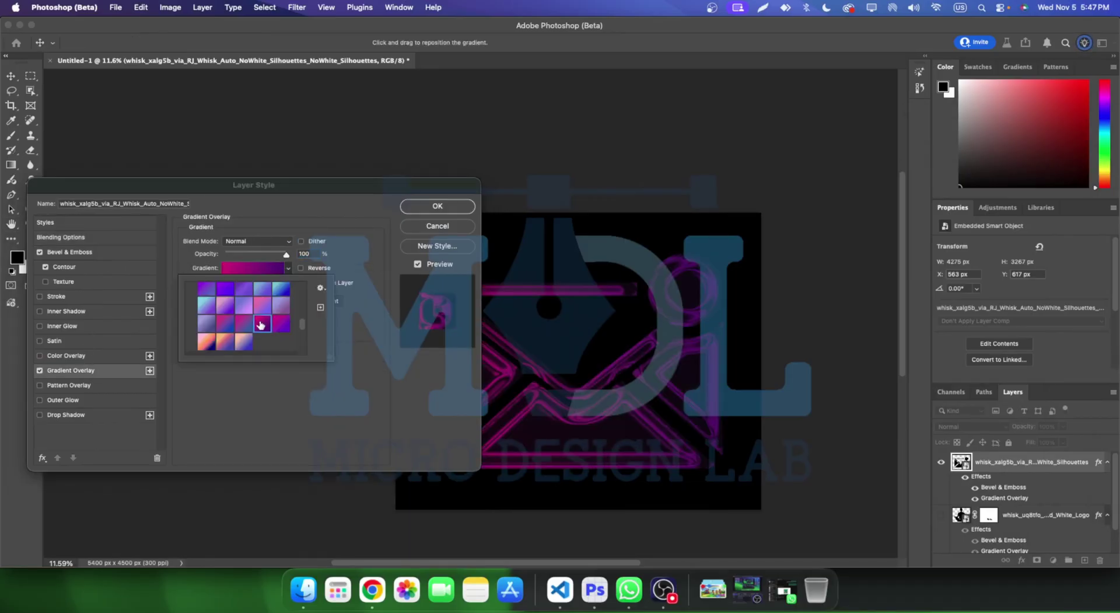
scroll(245, 327, "down", 2)
left_click(227, 328)
left_click(435, 207)
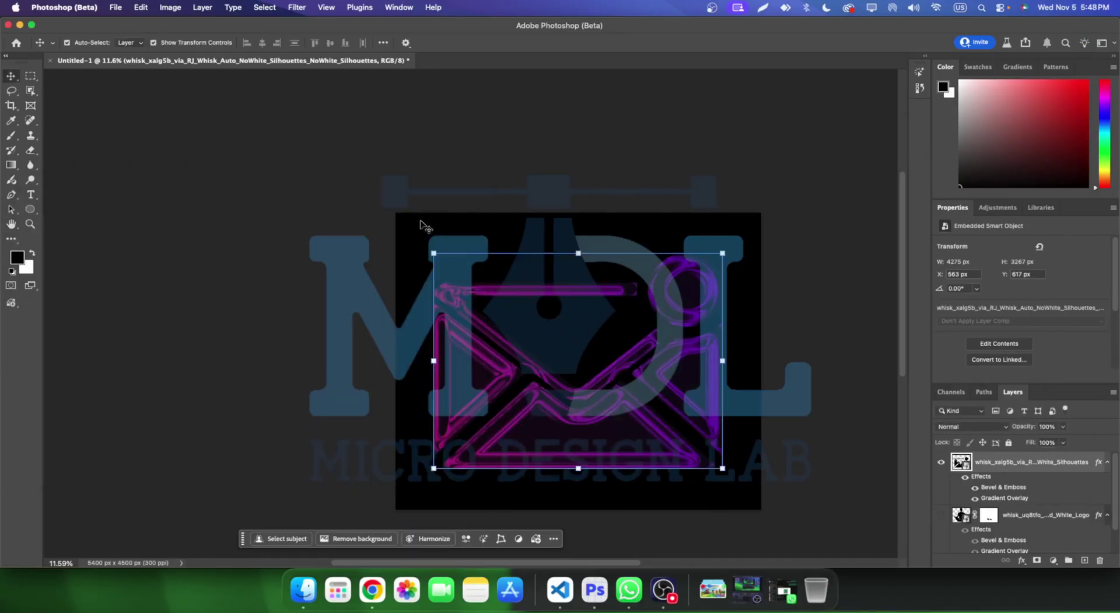
scroll(686, 364, "up", 2)
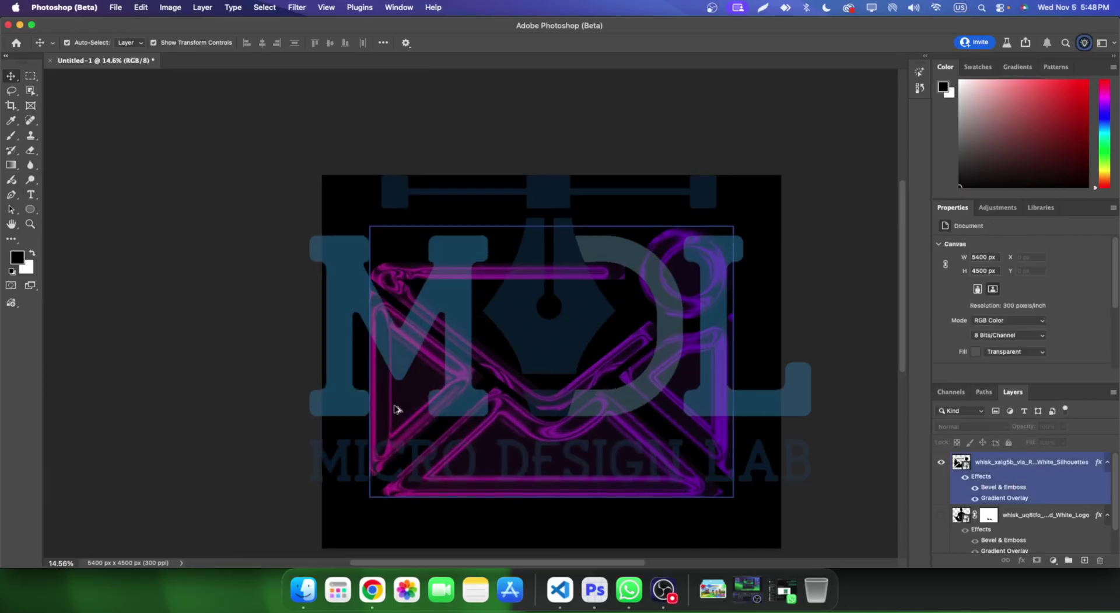
- Hide Color Fill 1 and reopen the envelope's Bevel & Emboss settings
left_click(941, 462)
left_click(940, 462)
scroll(944, 503, "down", 1)
left_click(941, 540)
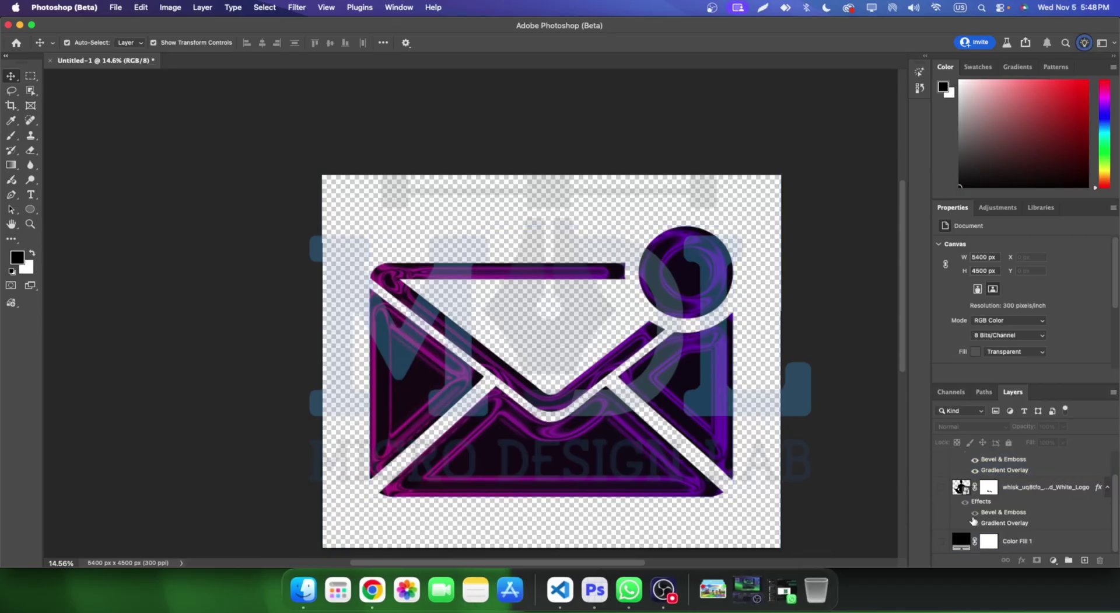
left_click(993, 462)
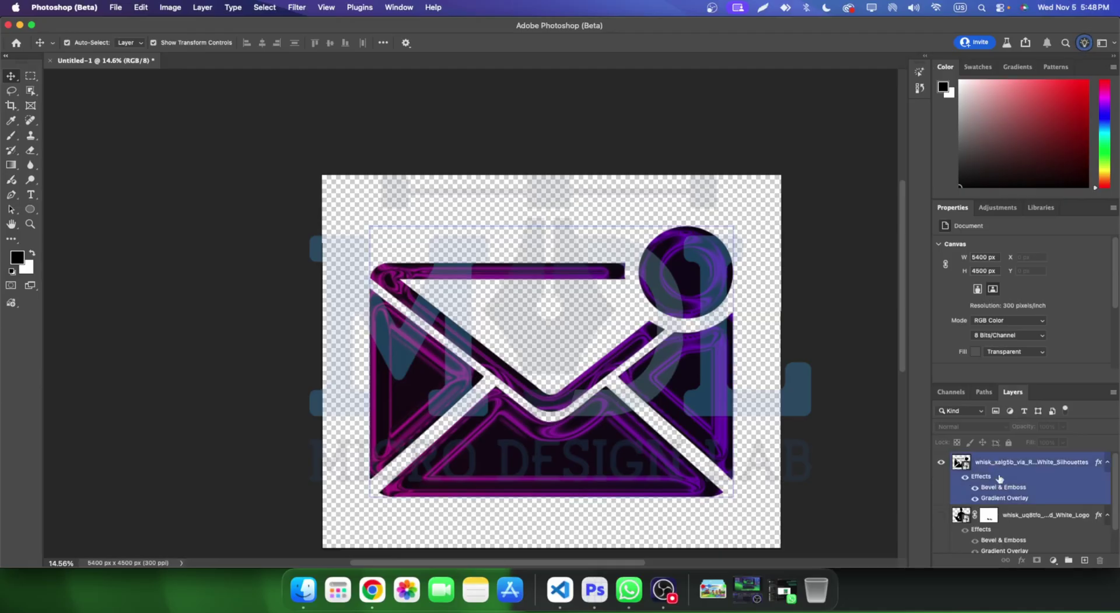
right_click(992, 470)
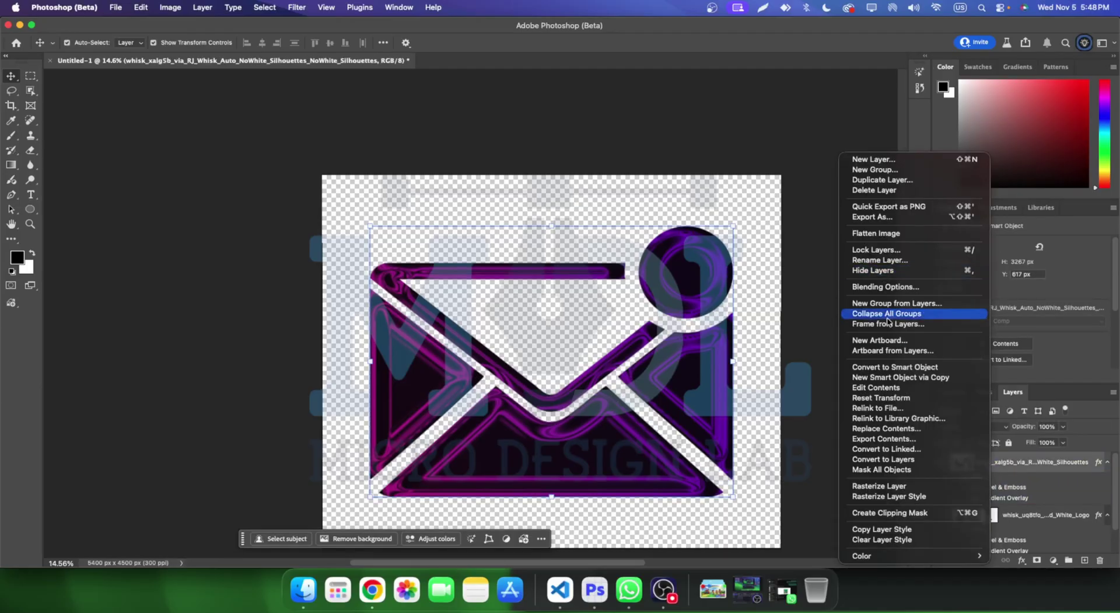
left_click(885, 287)
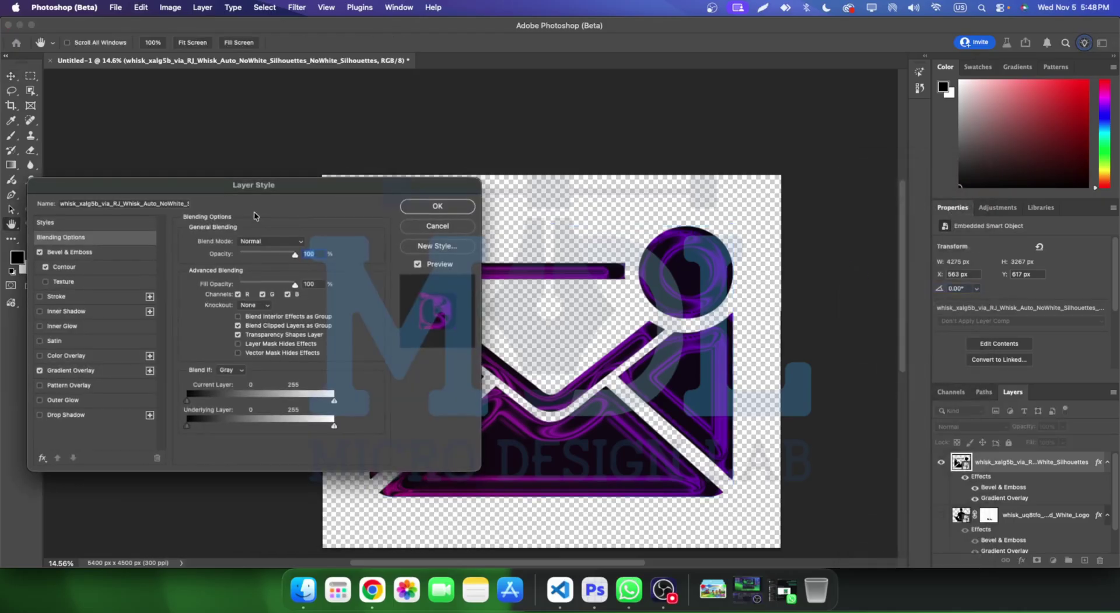
left_click_drag(251, 186, 895, 194)
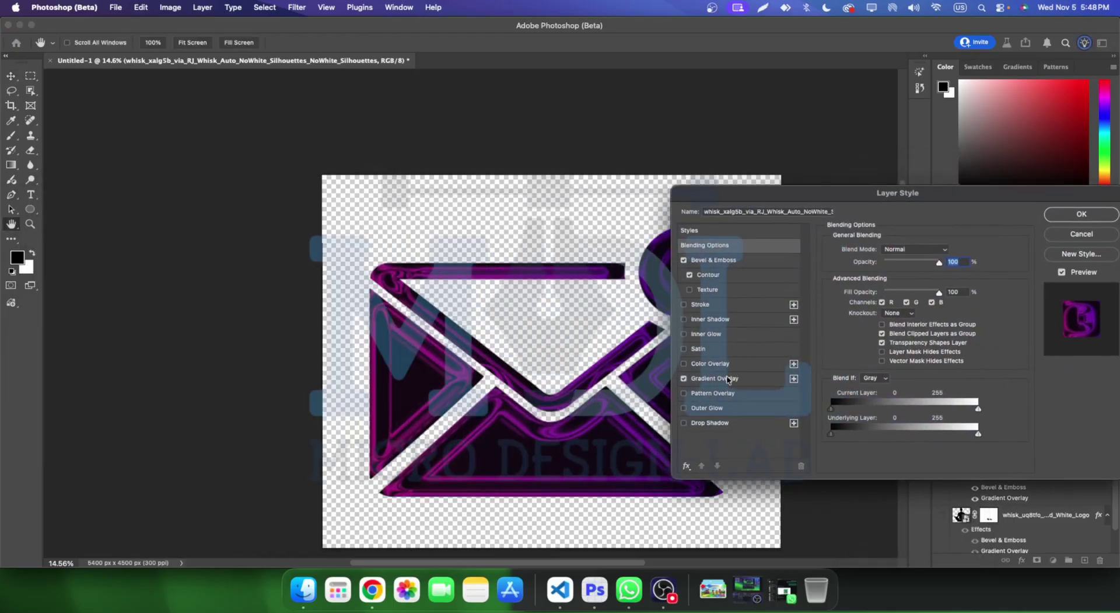
left_click(728, 379)
left_click(742, 266)
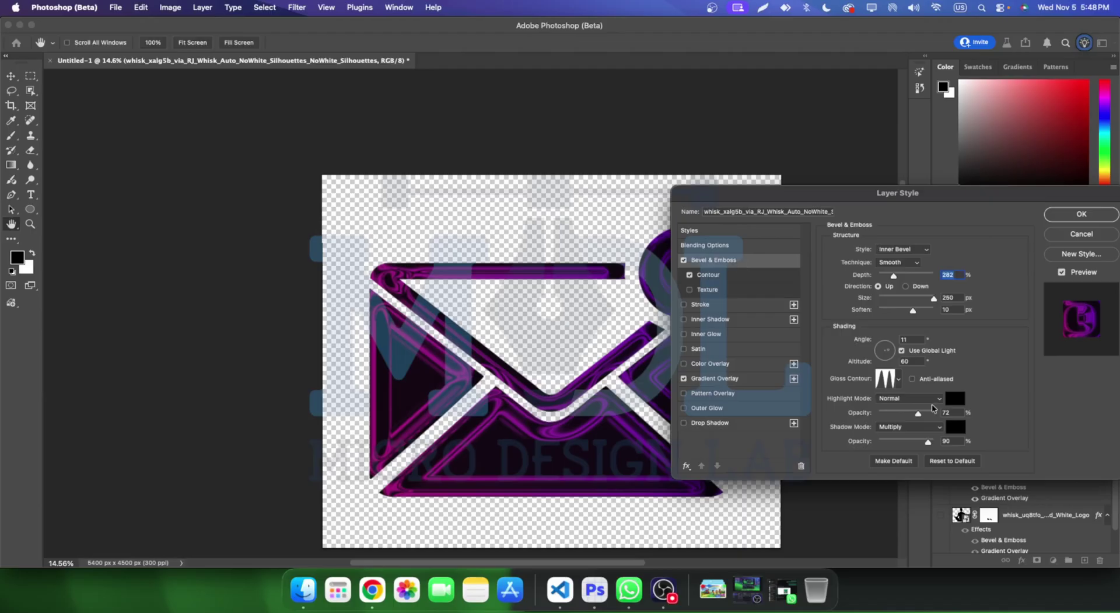
- Set a near-black bevel shadow colour, raise highlight opacity, and lower shadow opacity to about 63%
left_click(955, 427)
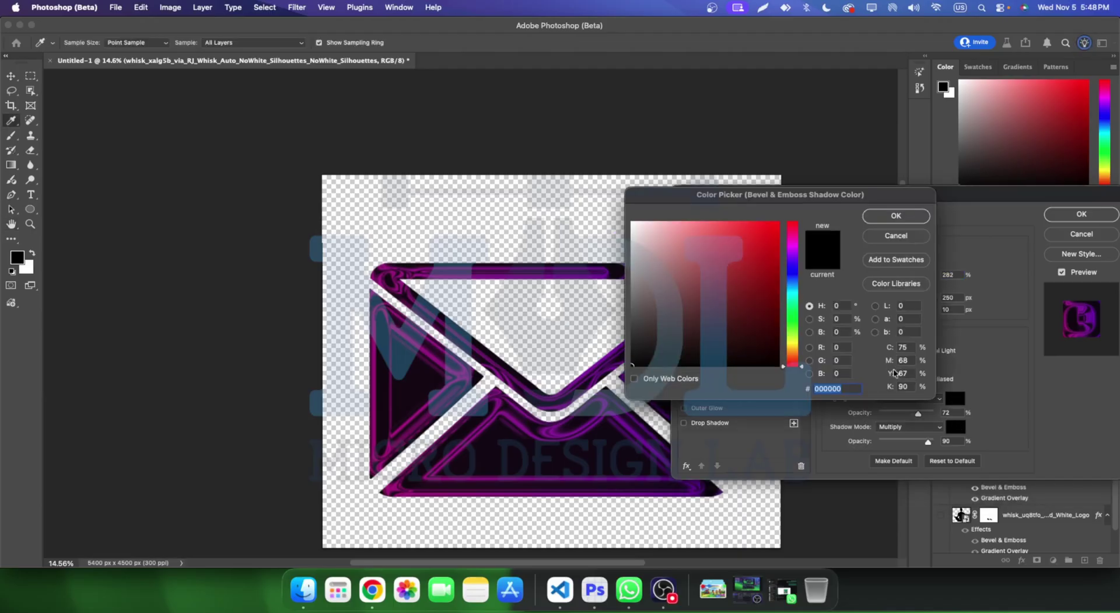
mouse_move(735, 284)
left_mouse_down()
mouse_move(645, 220)
mouse_move(659, 319)
mouse_move(746, 299)
mouse_move(791, 363)
left_mouse_up()
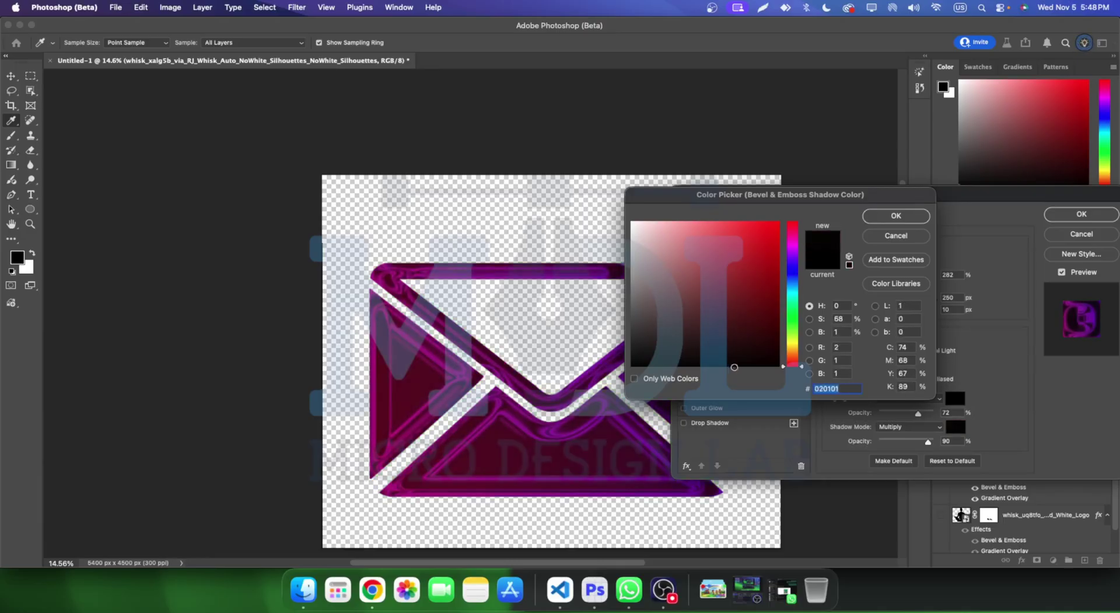
left_click(876, 215)
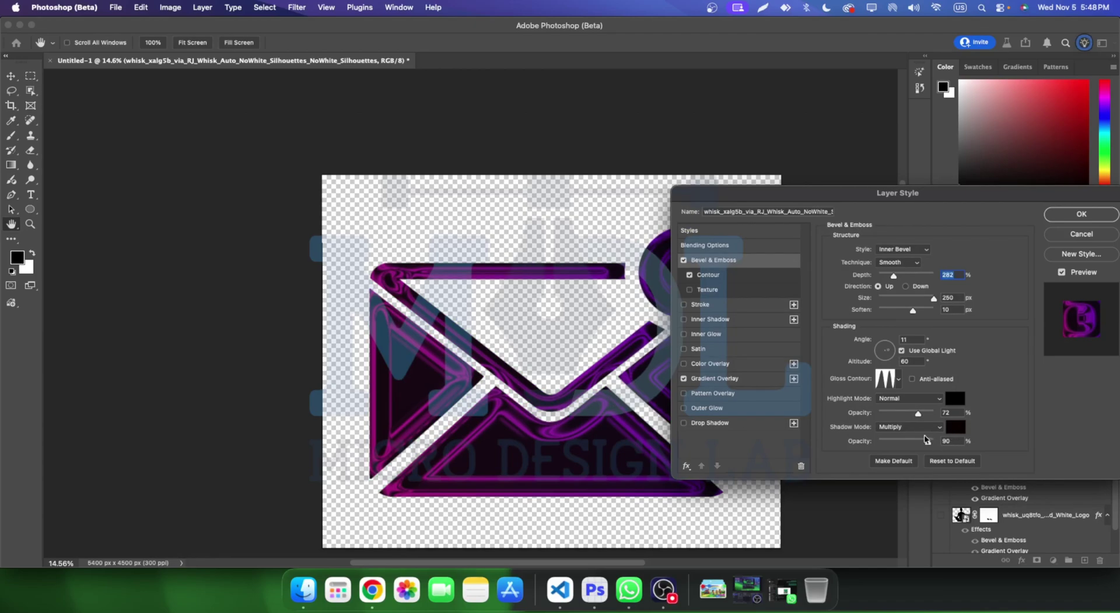
left_click_drag(931, 447, 908, 447)
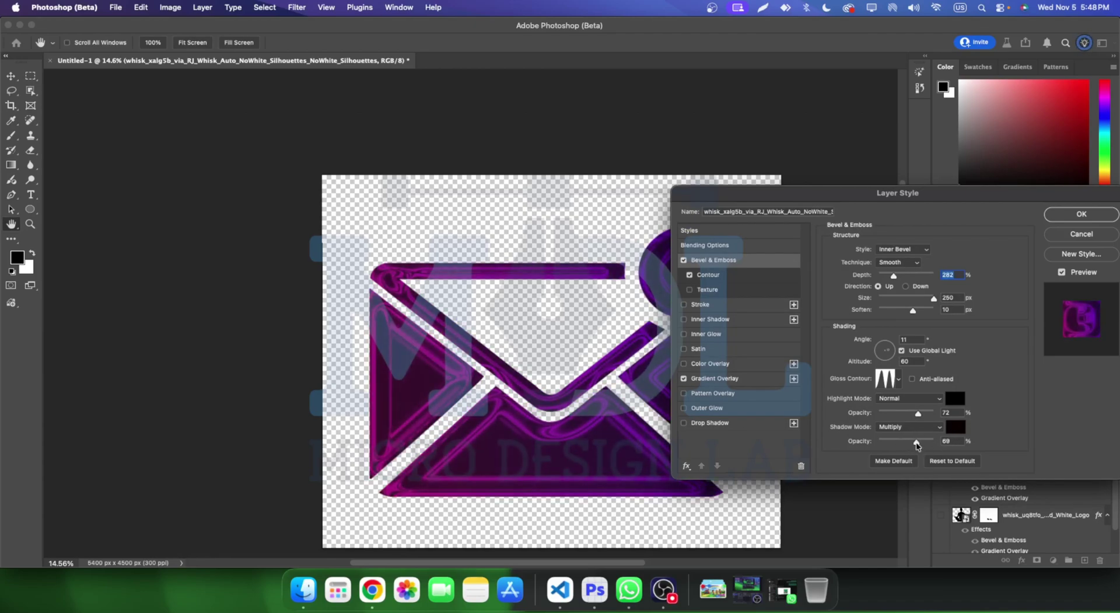
left_click(920, 445)
mouse_move(920, 416)
left_mouse_down()
mouse_move(951, 416)
mouse_move(927, 416)
left_mouse_up()
left_click_drag(920, 442, 913, 446)
- Reduce the envelope's Bevel & Emboss shadow opacity to 2%, then deselect to view it
left_click(1063, 223)
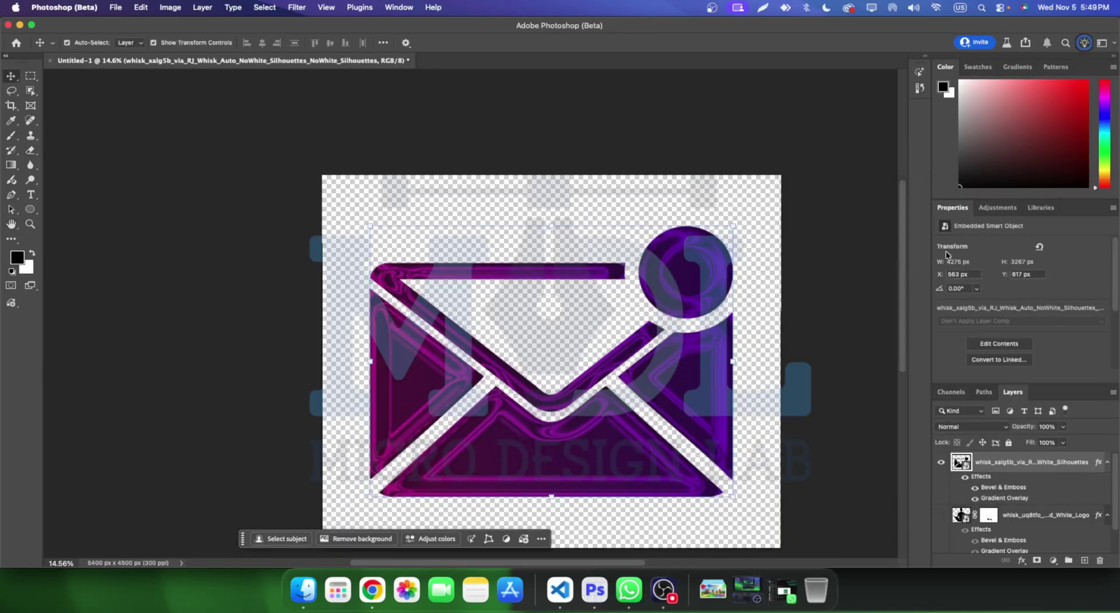
key("v")
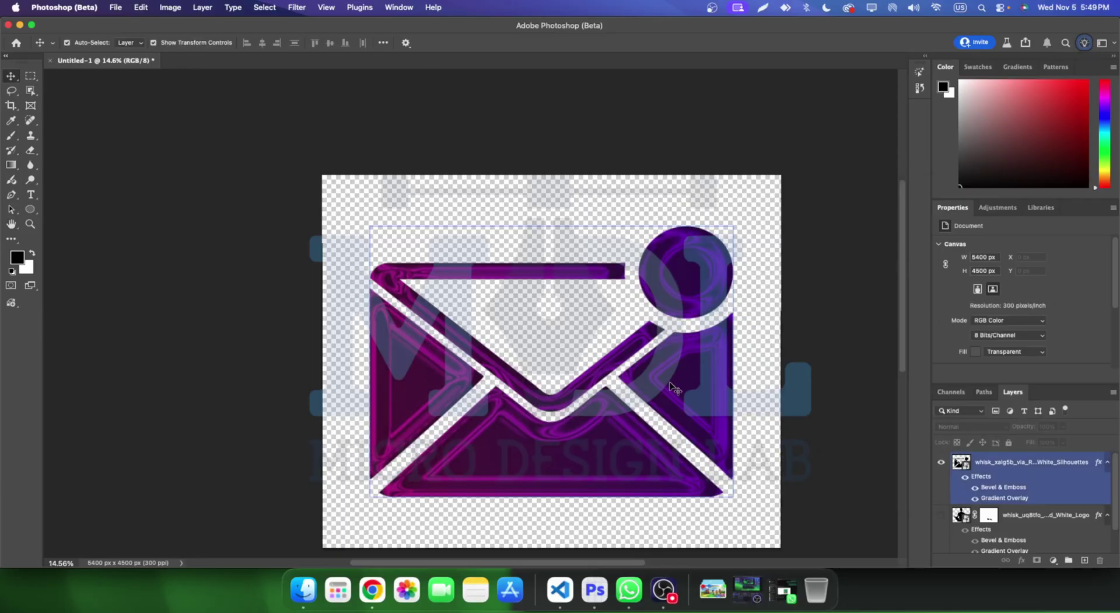
left_click(991, 462)
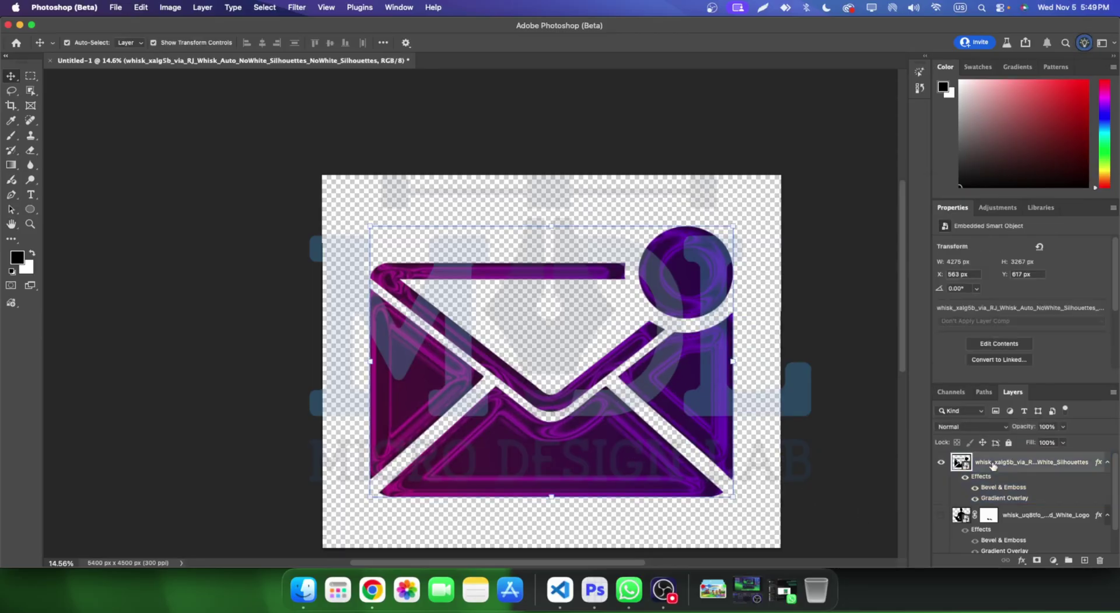
right_click(992, 462)
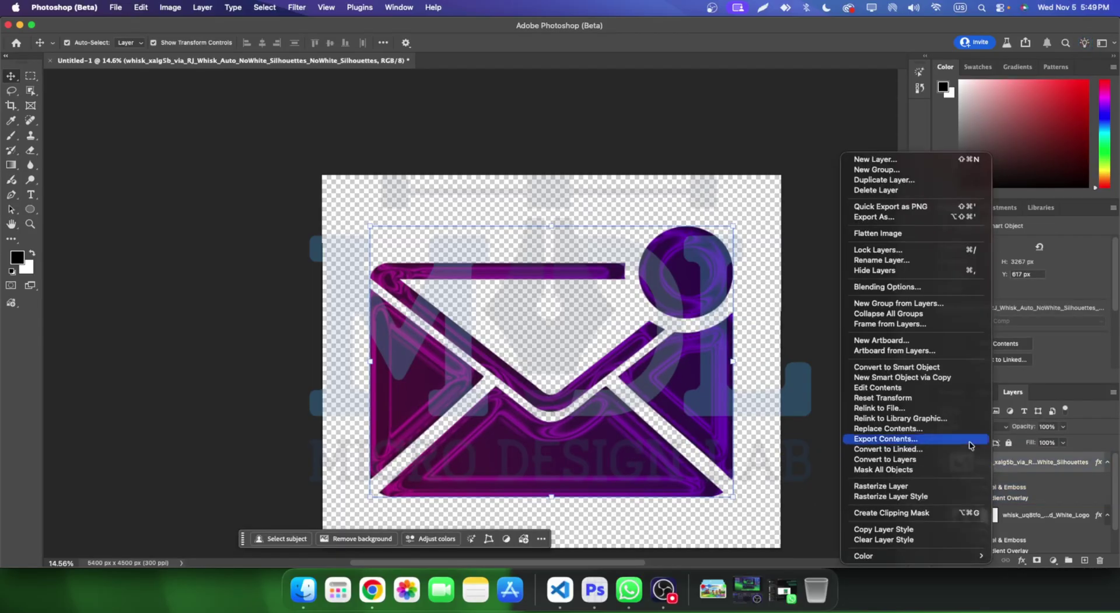
left_click(887, 286)
left_click(729, 379)
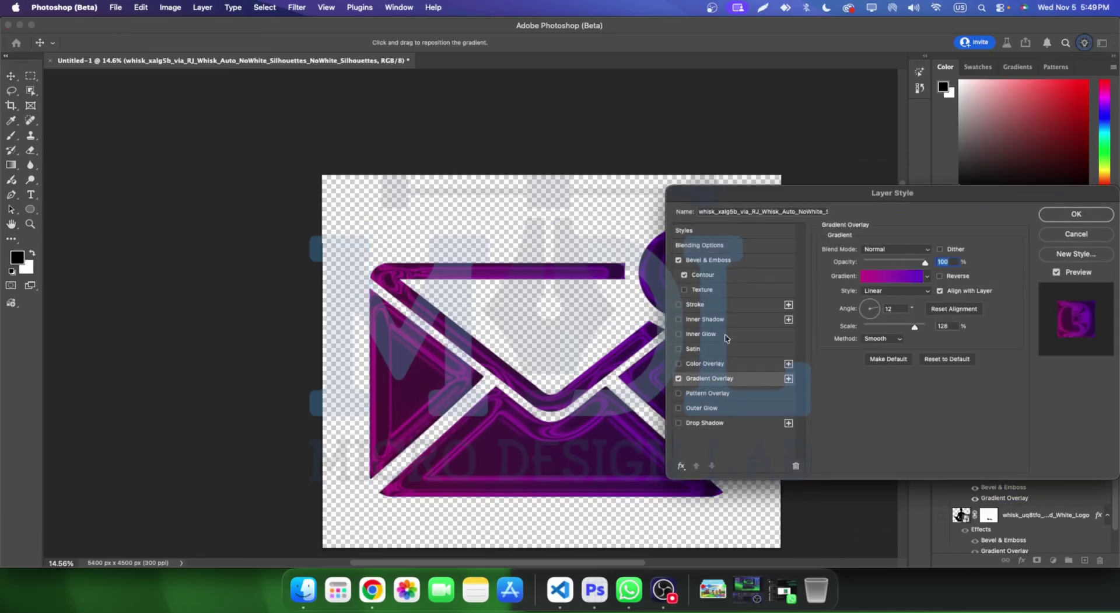
left_click(721, 261)
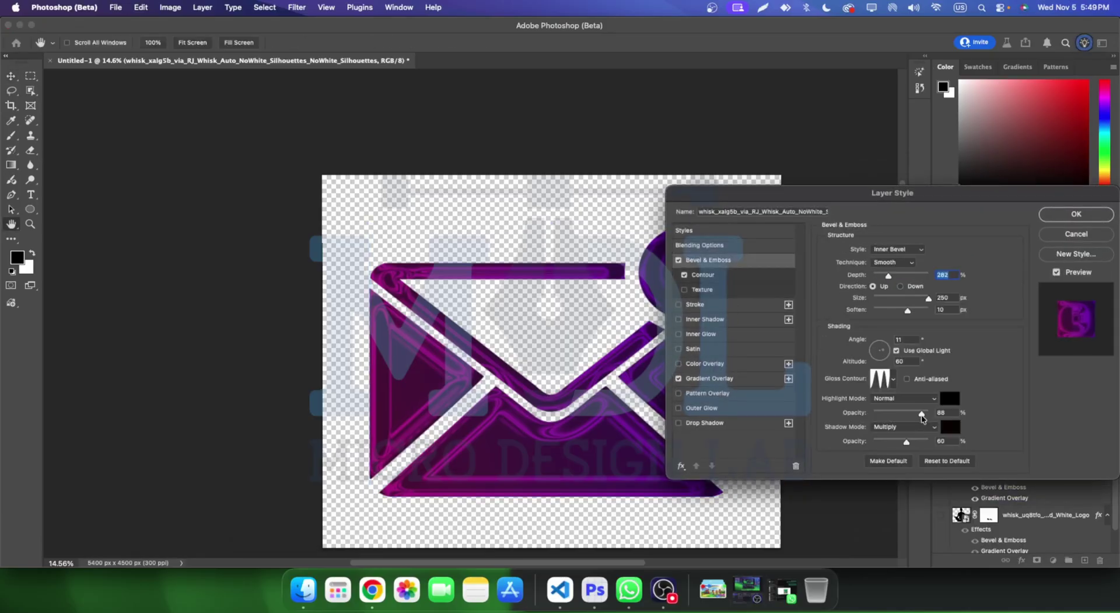
left_click_drag(908, 443, 874, 444)
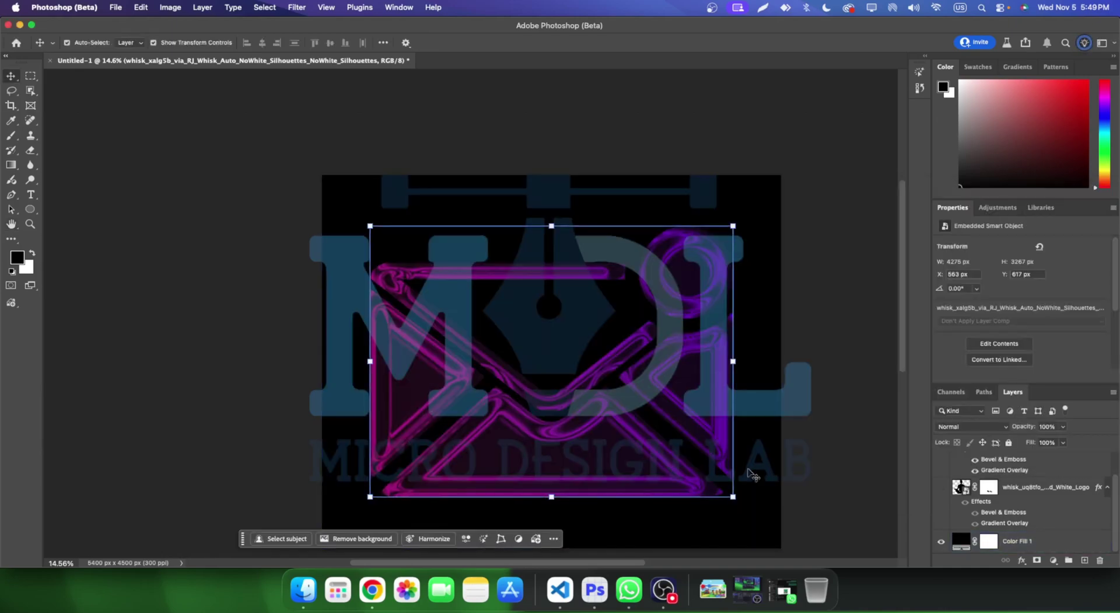
left_click(838, 472)
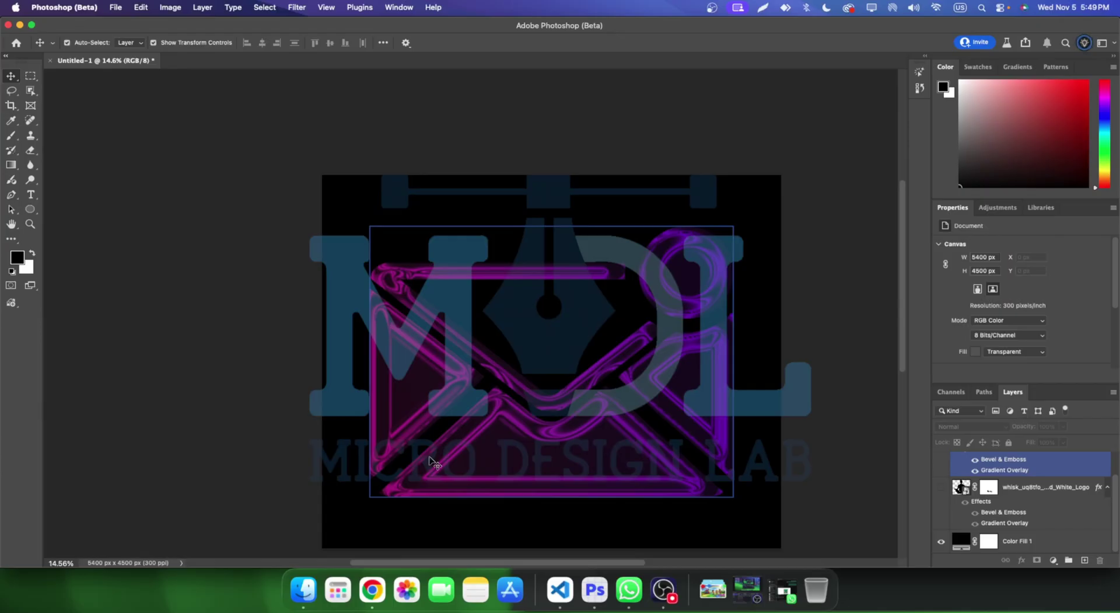
left_click(618, 553)
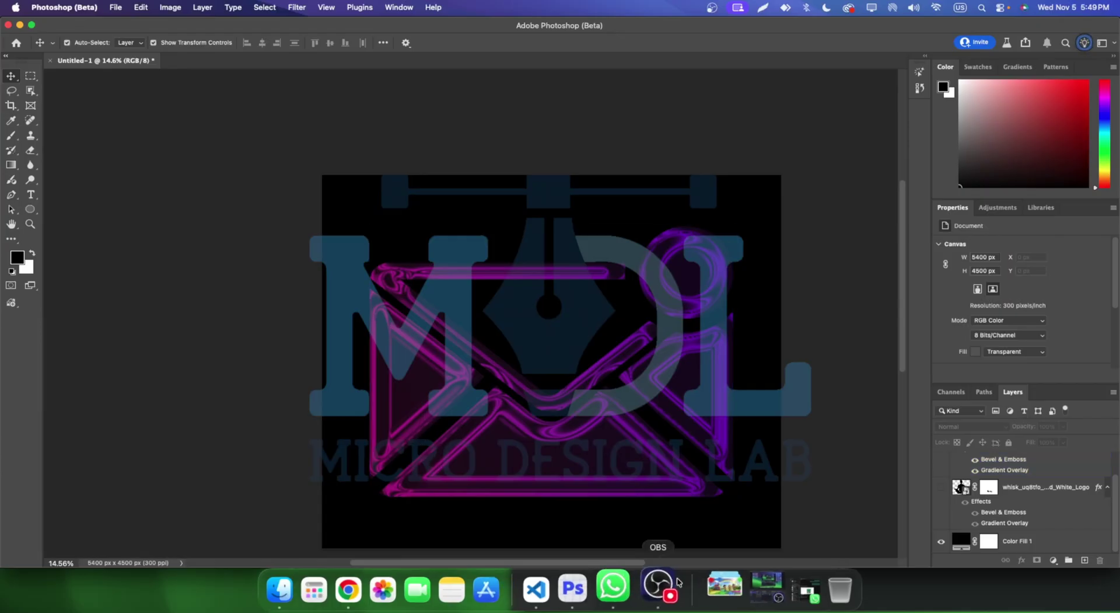